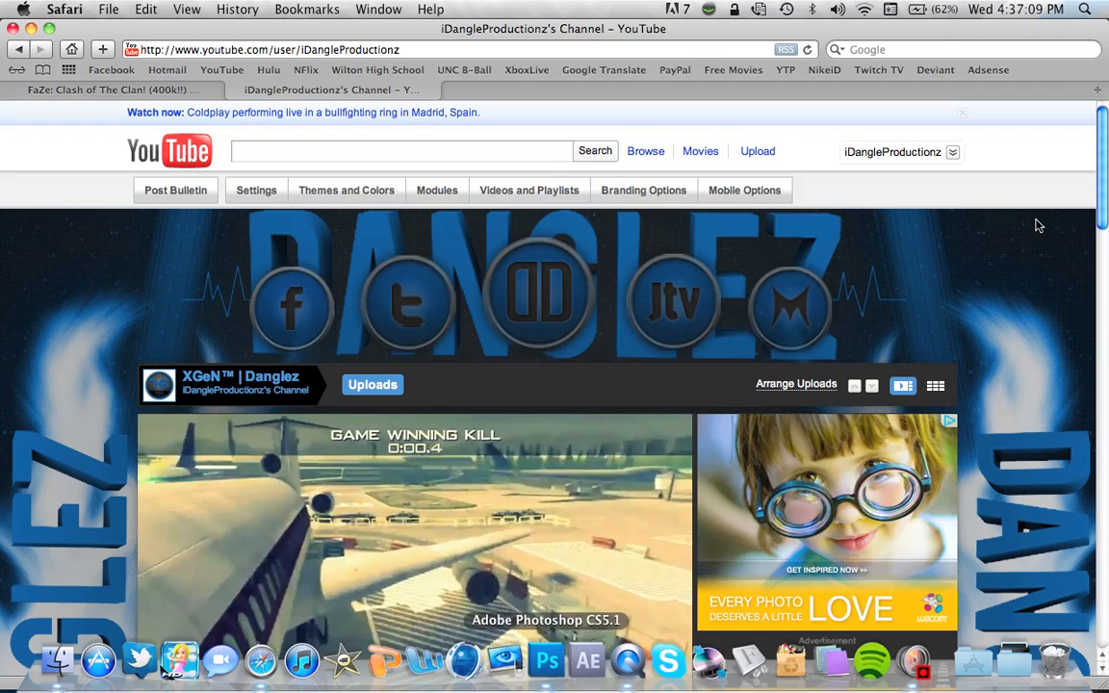
Switch to Photoshop and create a new 800 by 800 pixel RGB document at 72 pixels/inch with a white background
click(553, 664)
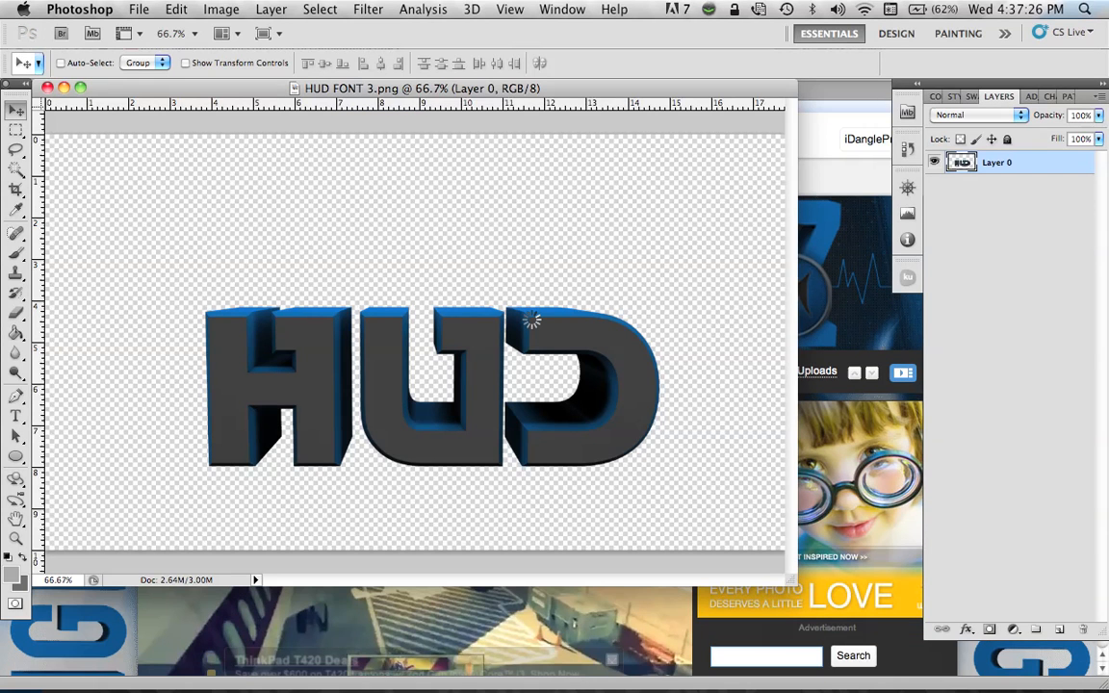
key(super+n)
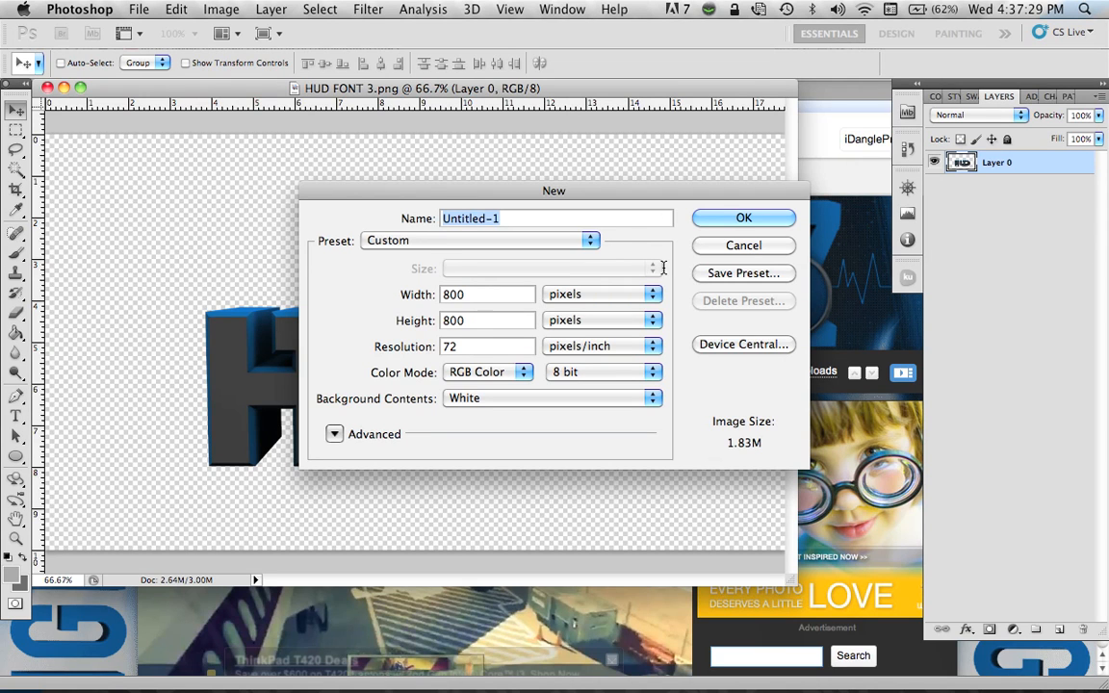
click(622, 297)
click(590, 294)
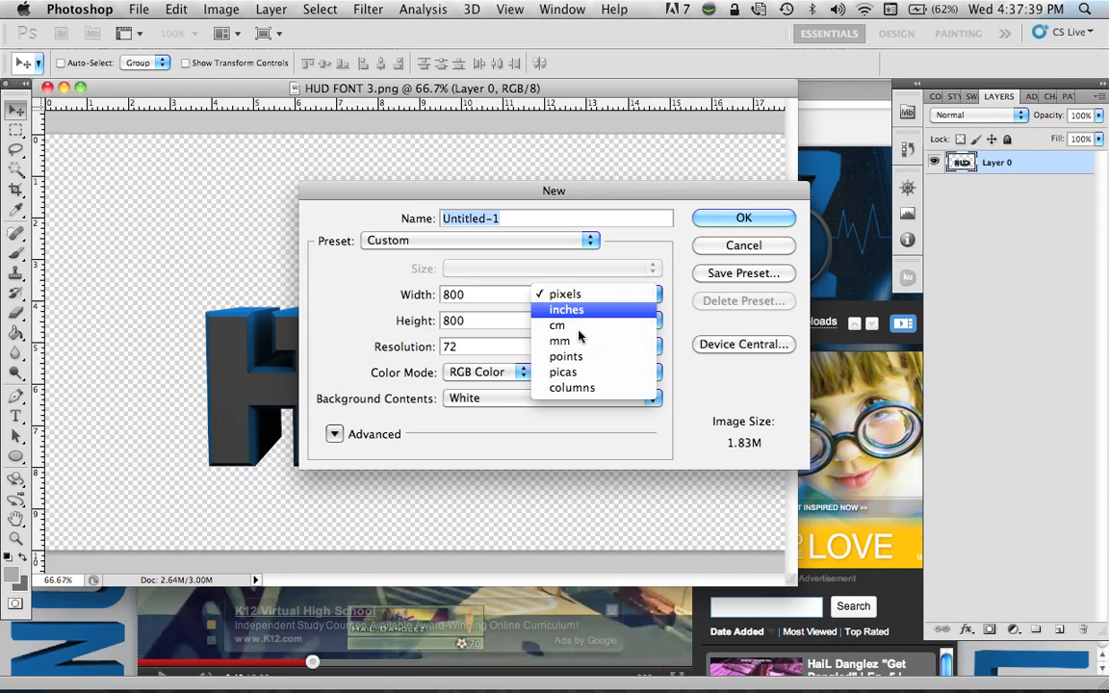
click(567, 296)
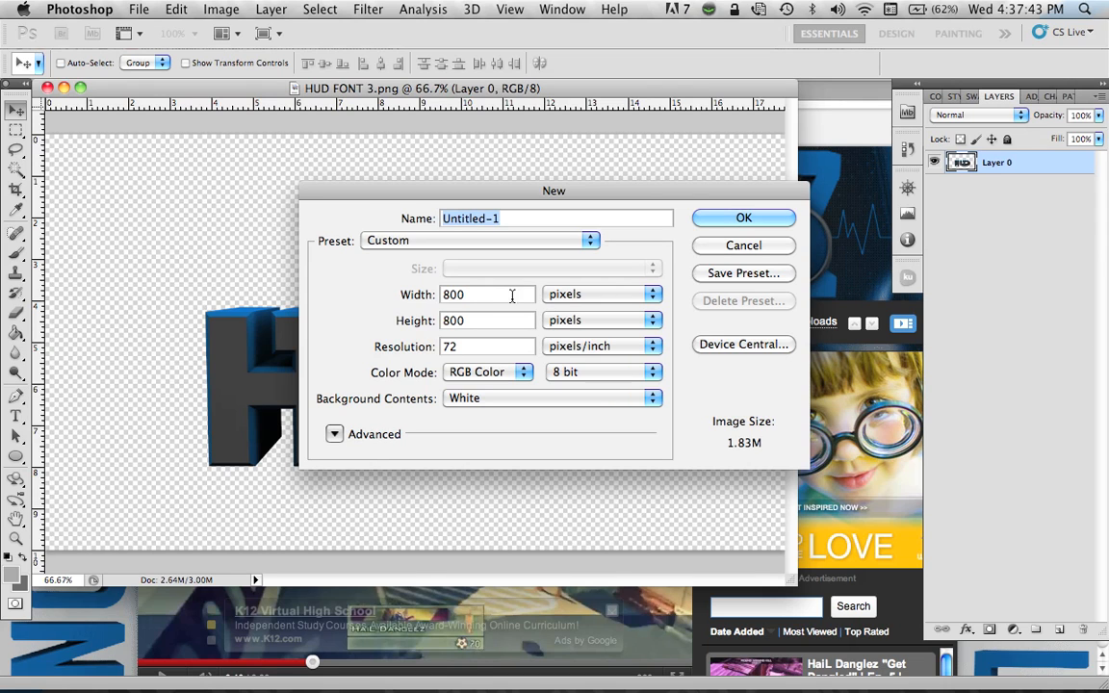
click(751, 217)
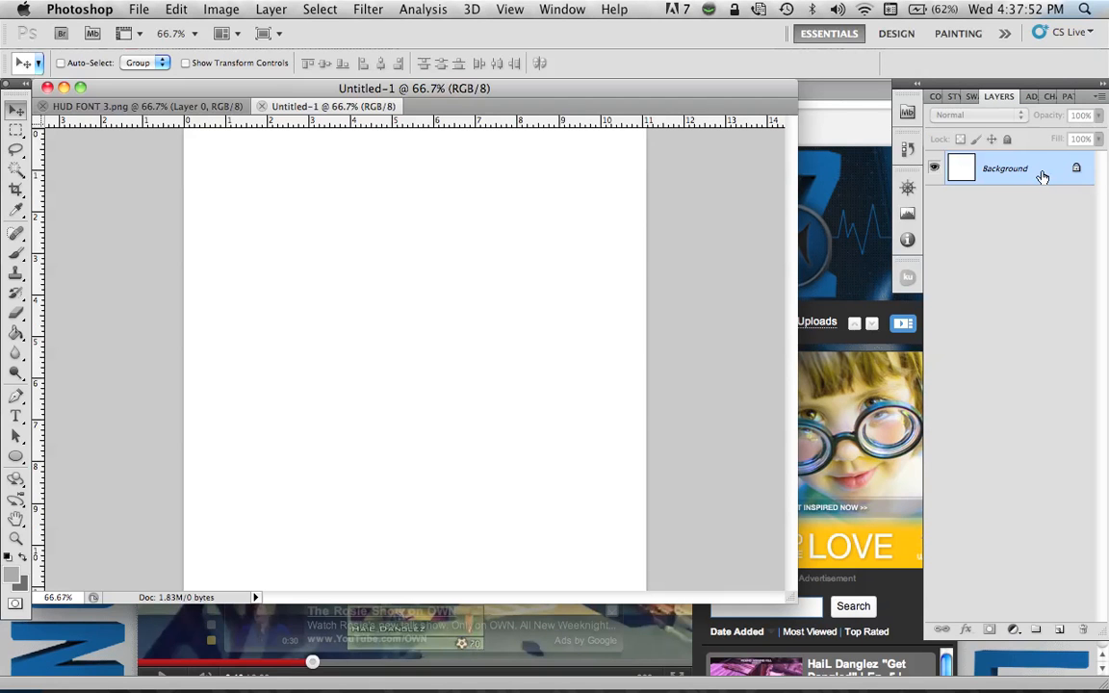
Convert the locked background to a regular layer and use dark grey 5b5b5b as the background colour
double_click(1048, 173)
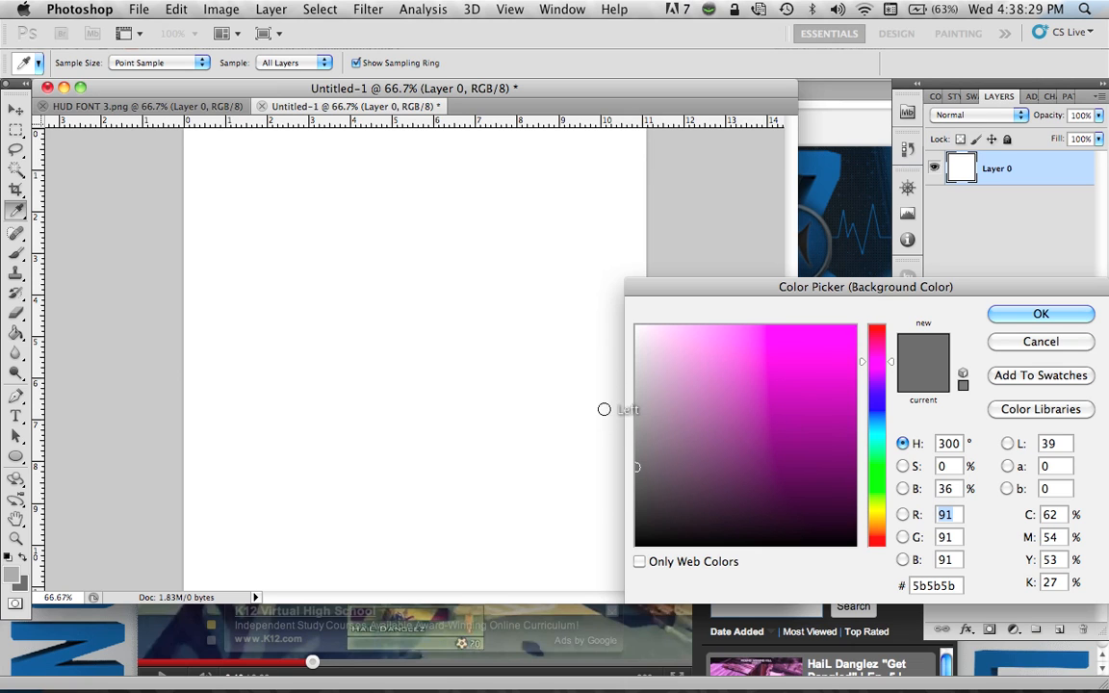
click(21, 584)
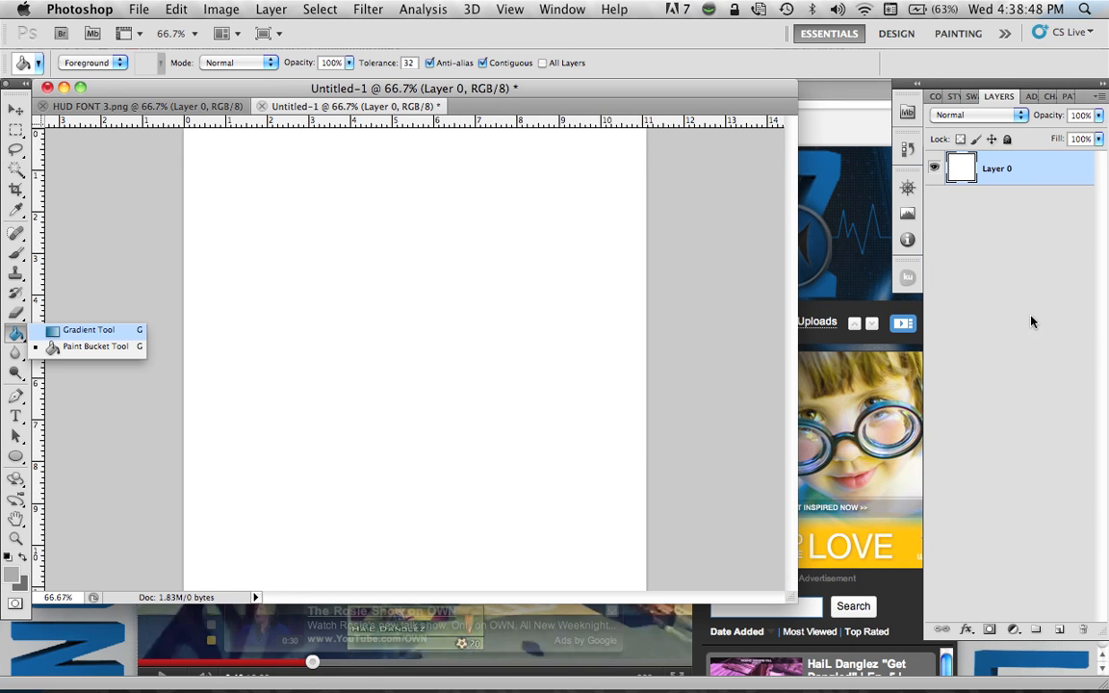
Fill Layer 0 with a radial gradient from light grey at the canvas centre to dark grey past the canvas edge
click(15, 339)
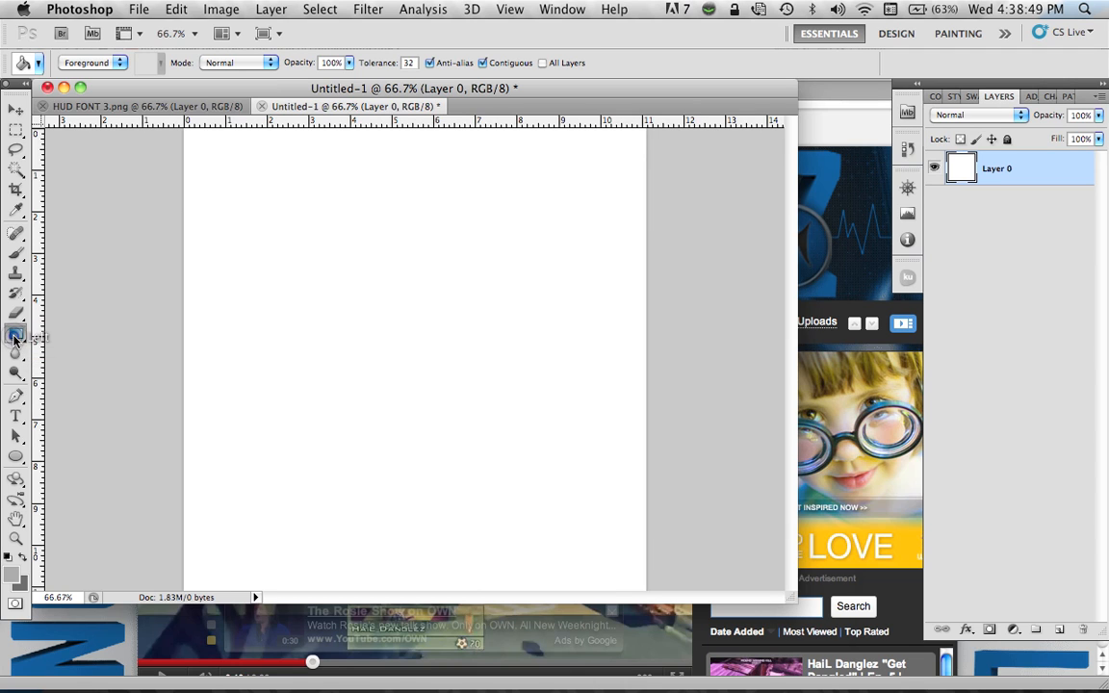
click(98, 329)
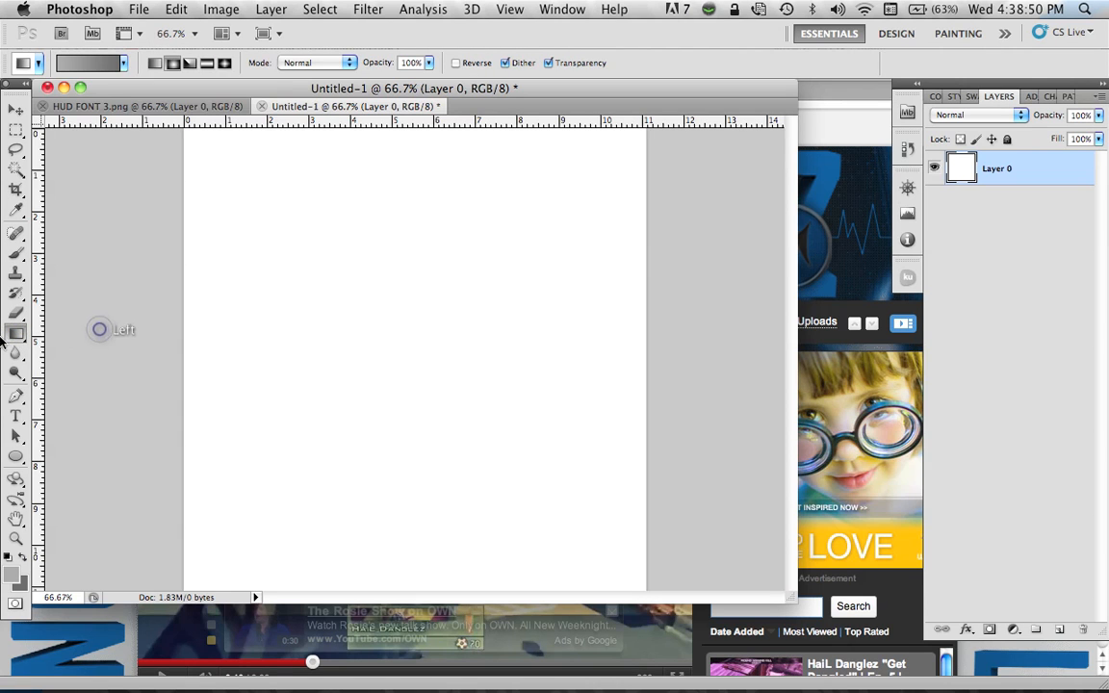
click(172, 63)
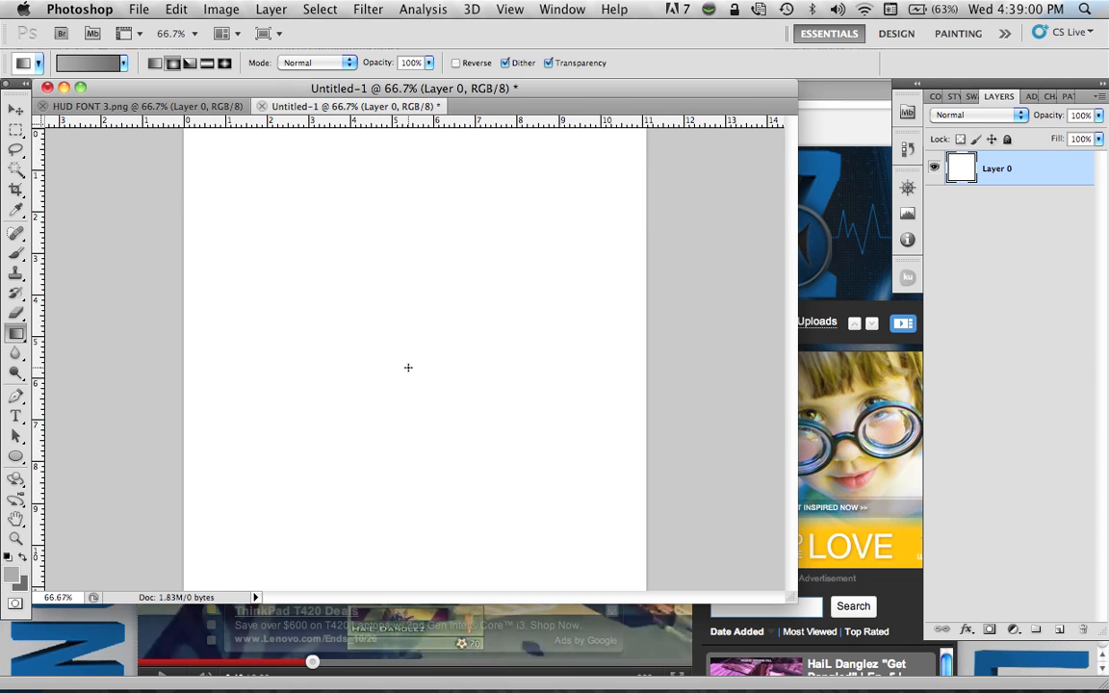
drag(408, 367, 175, 374)
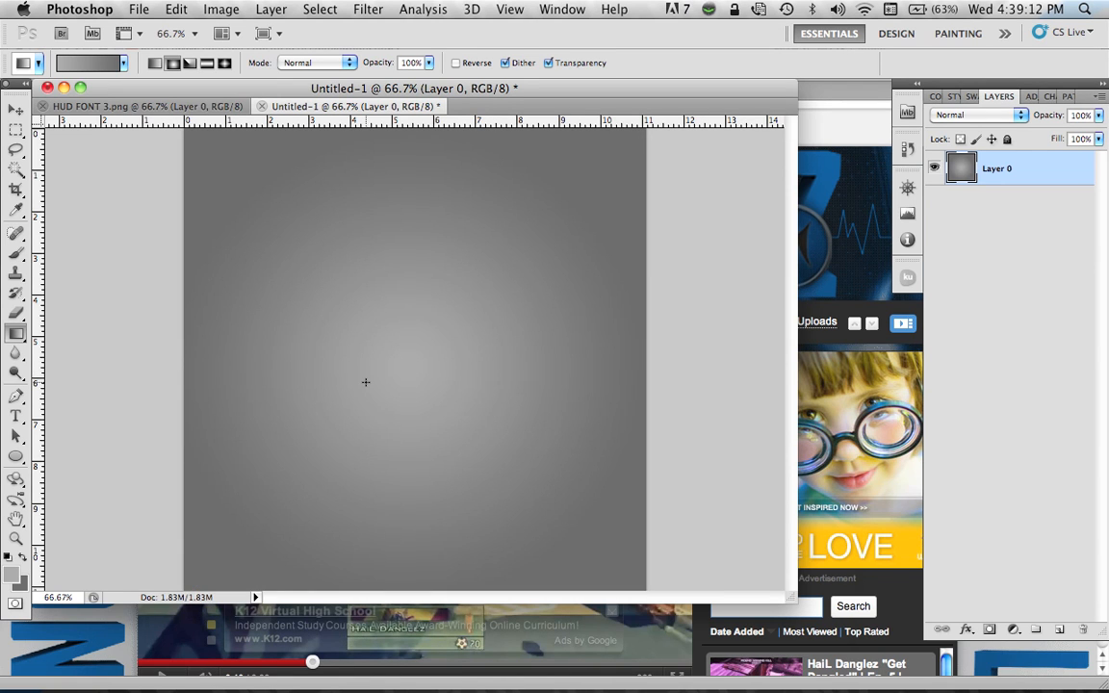
drag(413, 364, 104, 369)
drag(425, 369, 376, 372)
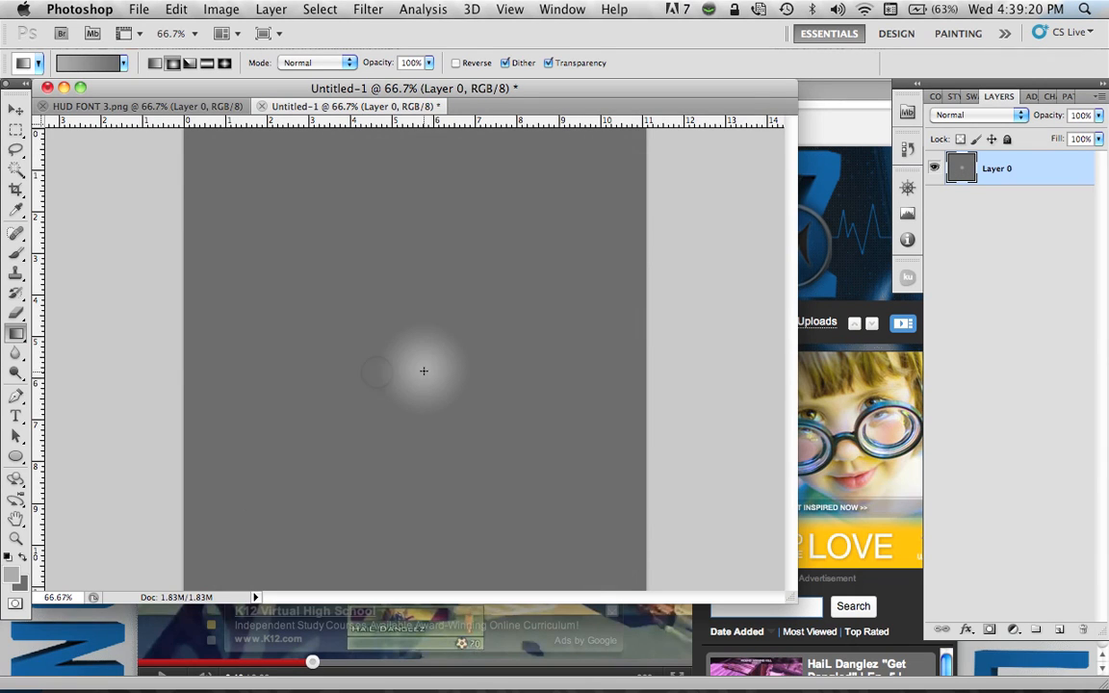
drag(424, 369, 118, 361)
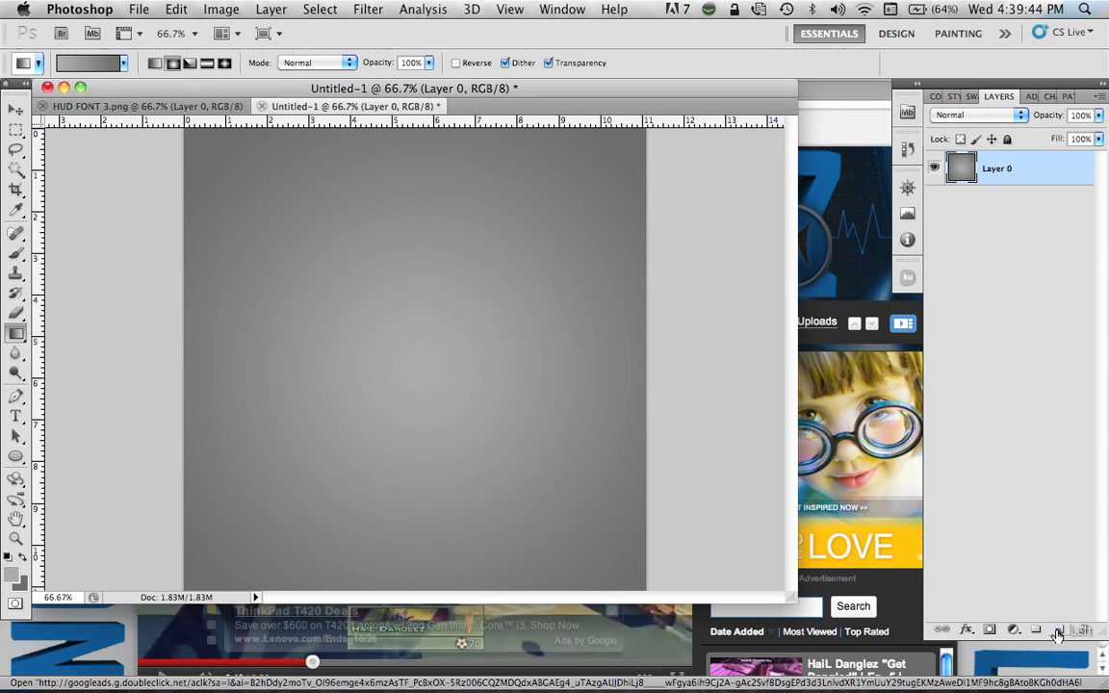
Add a new layer and copy the HUD lettering from HUD FONT 3.png onto it
key(super+shift+alt+n)
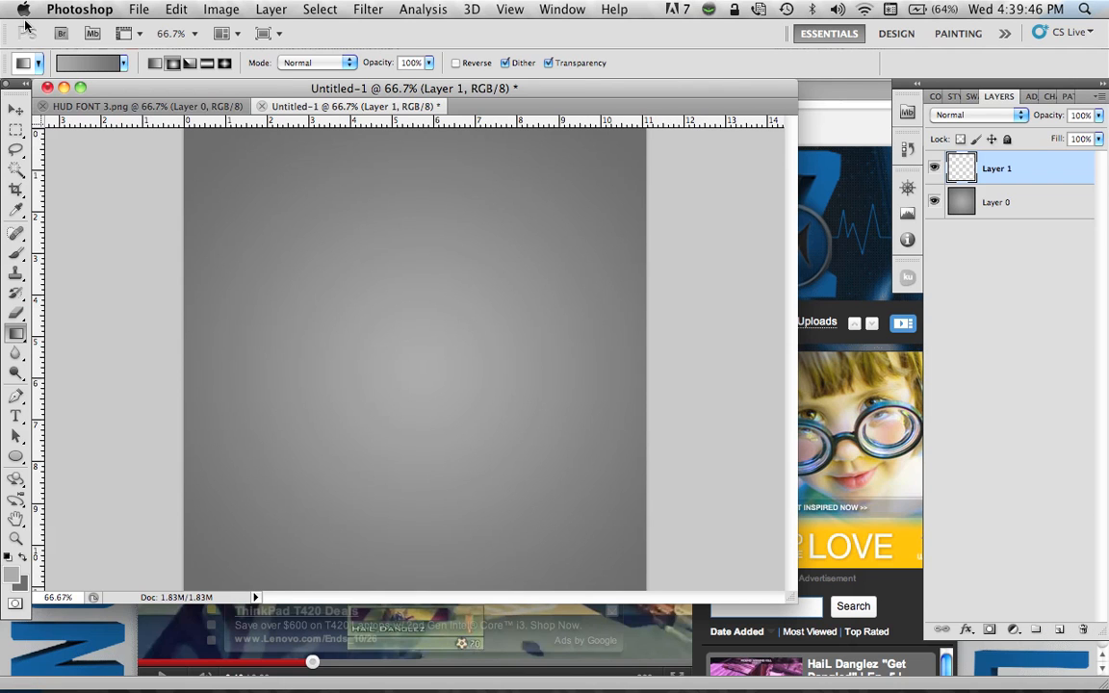
click(113, 107)
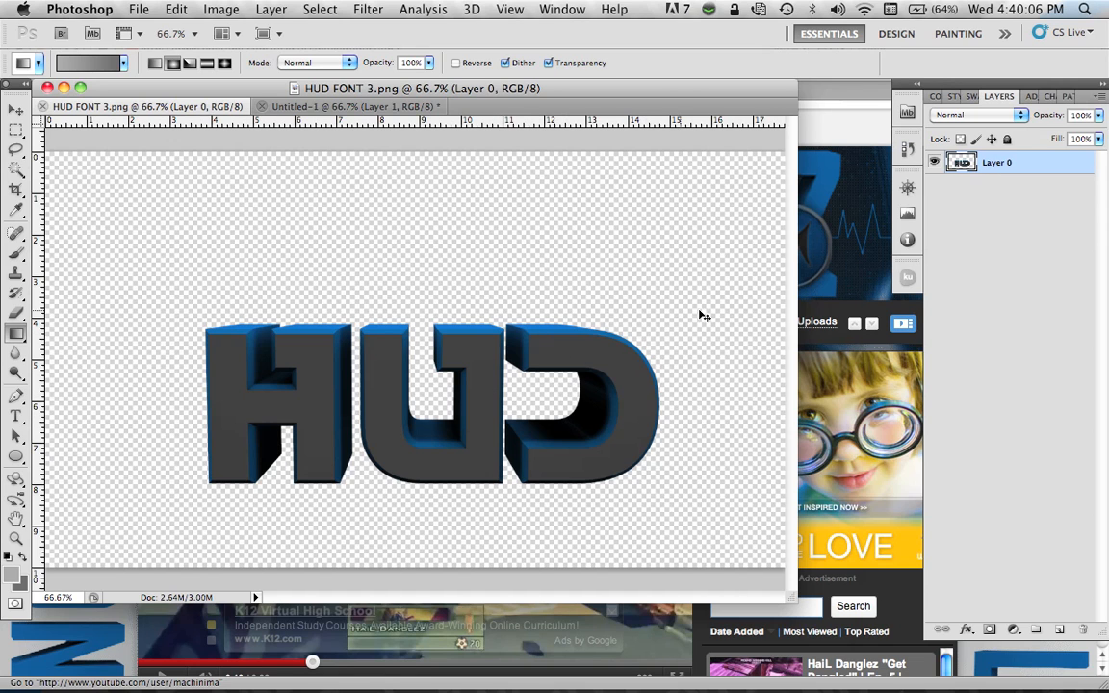
super+click(963, 163)
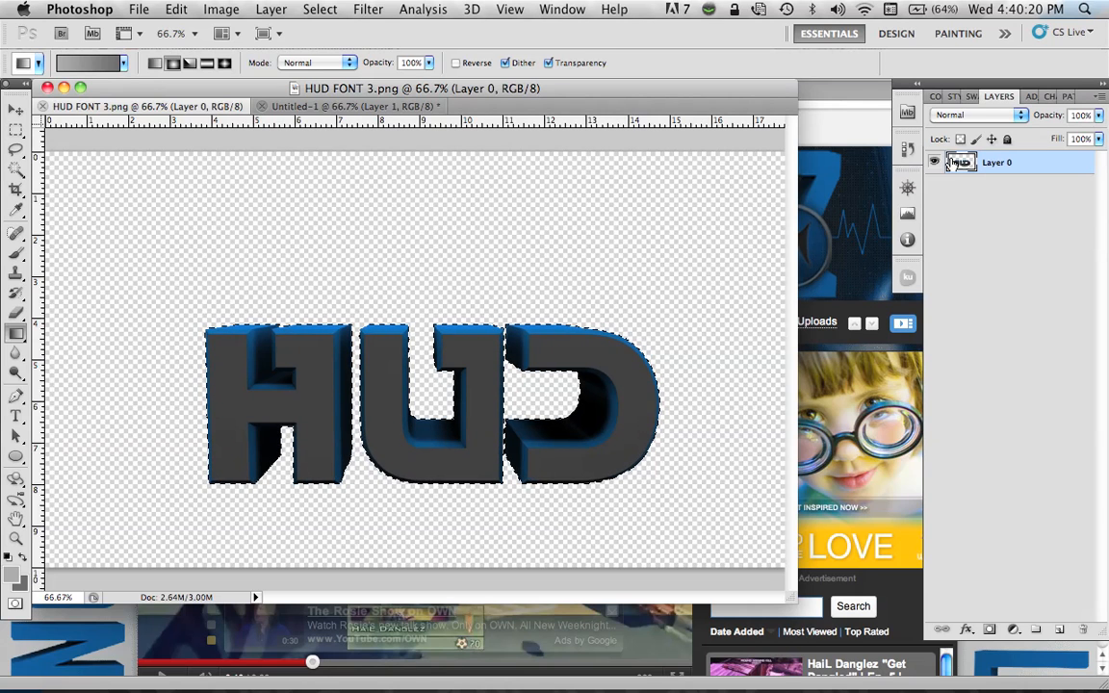
click(305, 106)
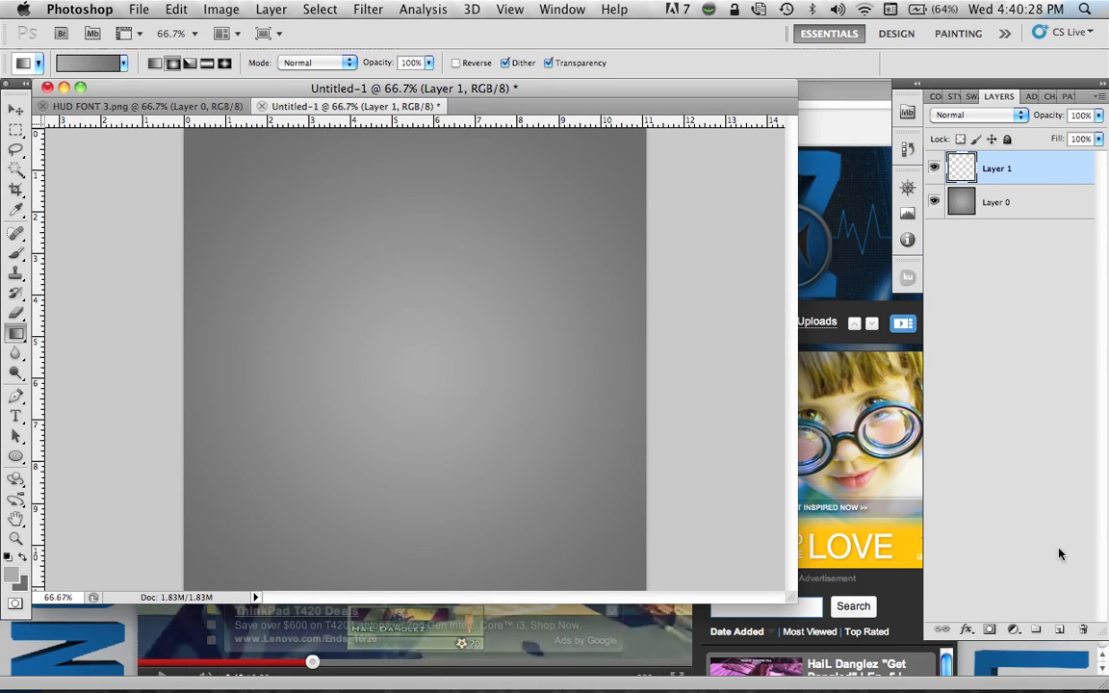
key(super+v)
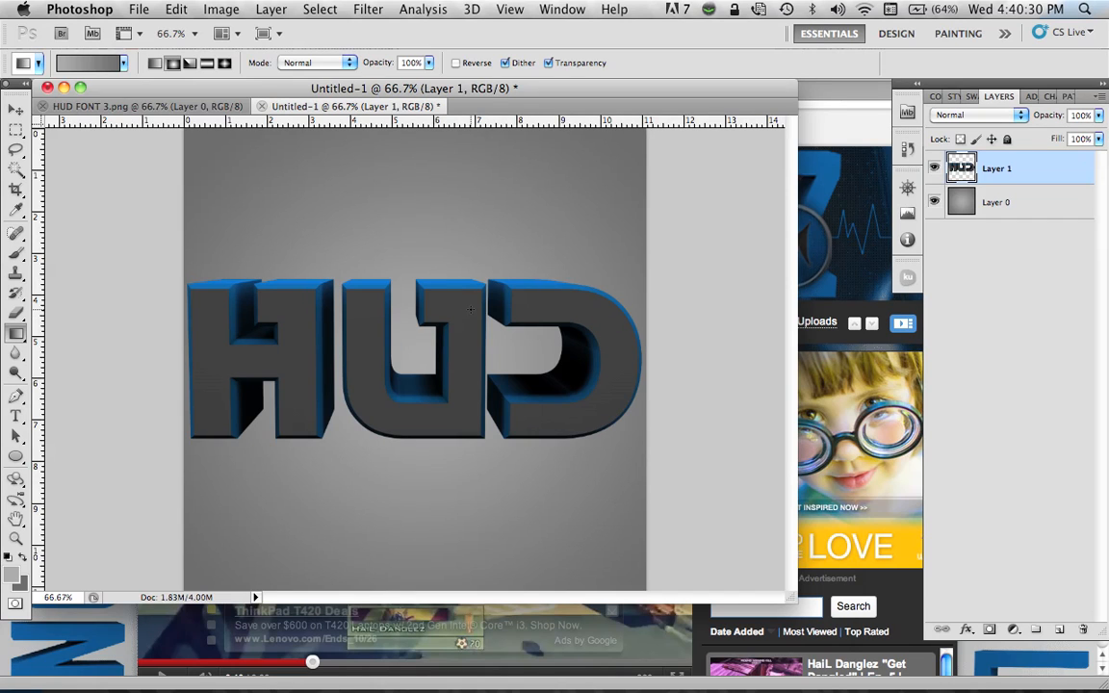
Nudge the HUD lettering slightly upward on the canvas with the Move tool
click(16, 104)
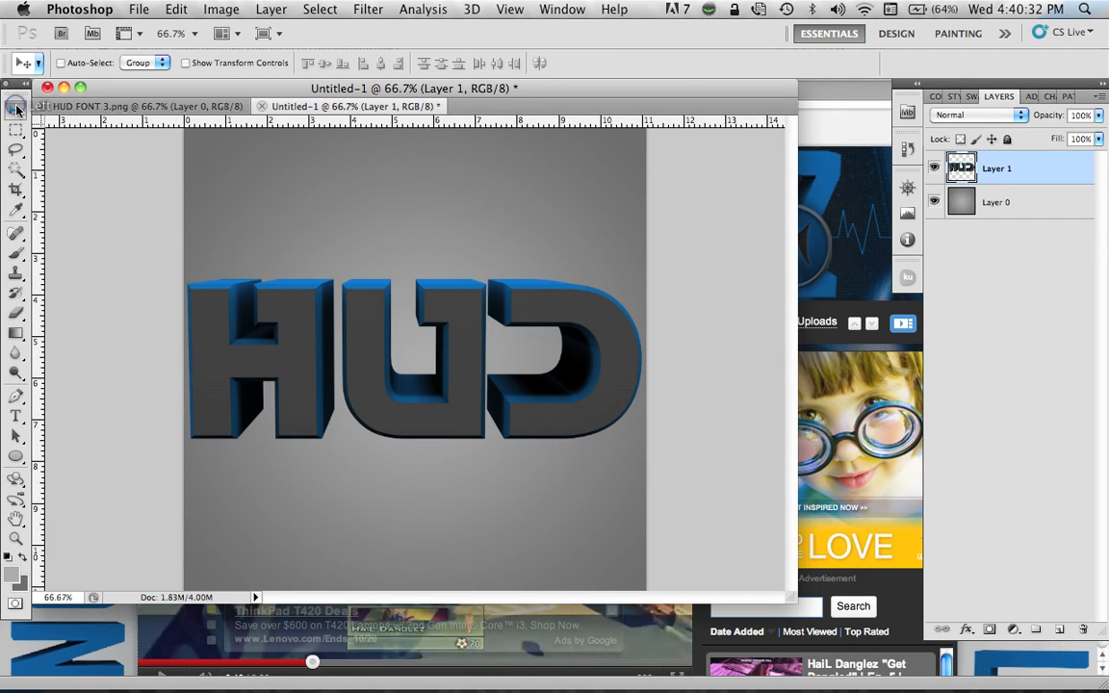
key(Up)
key(Up)
key(Up)
key(Up)
key(Up)
key(Up)
key(Up)
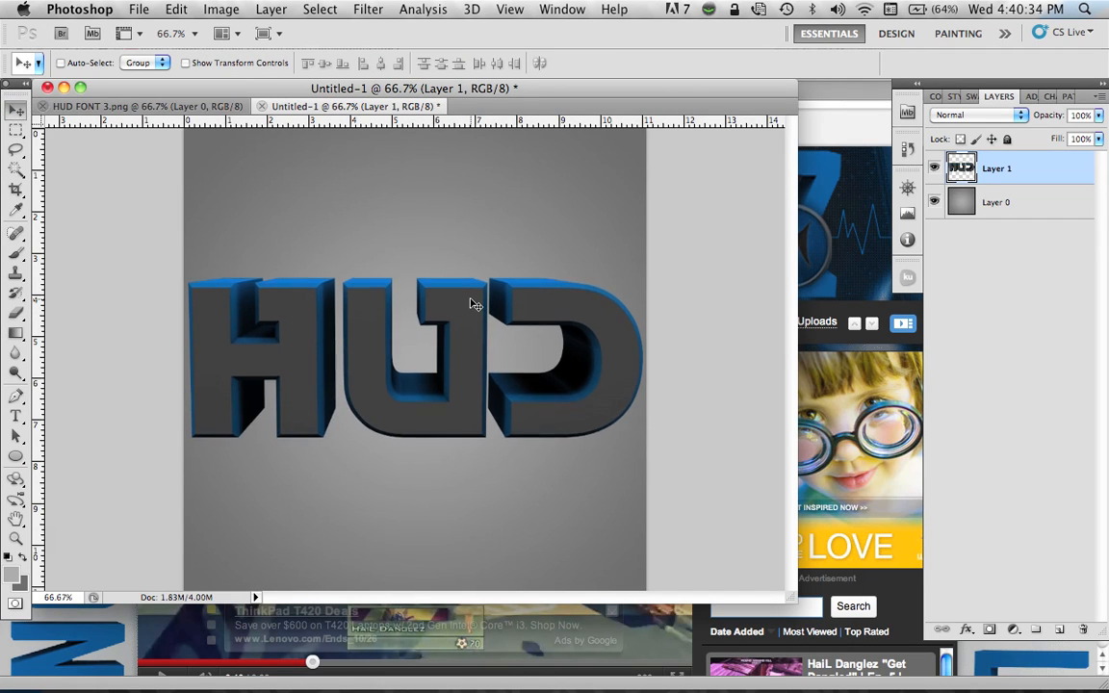
key(Up)
key(Up)
key(Up)
key(Up)
key(Up)
key(Up)
key(Up)
key(Up)
key(Up)
key(Up)
key(Up)
key(Up)
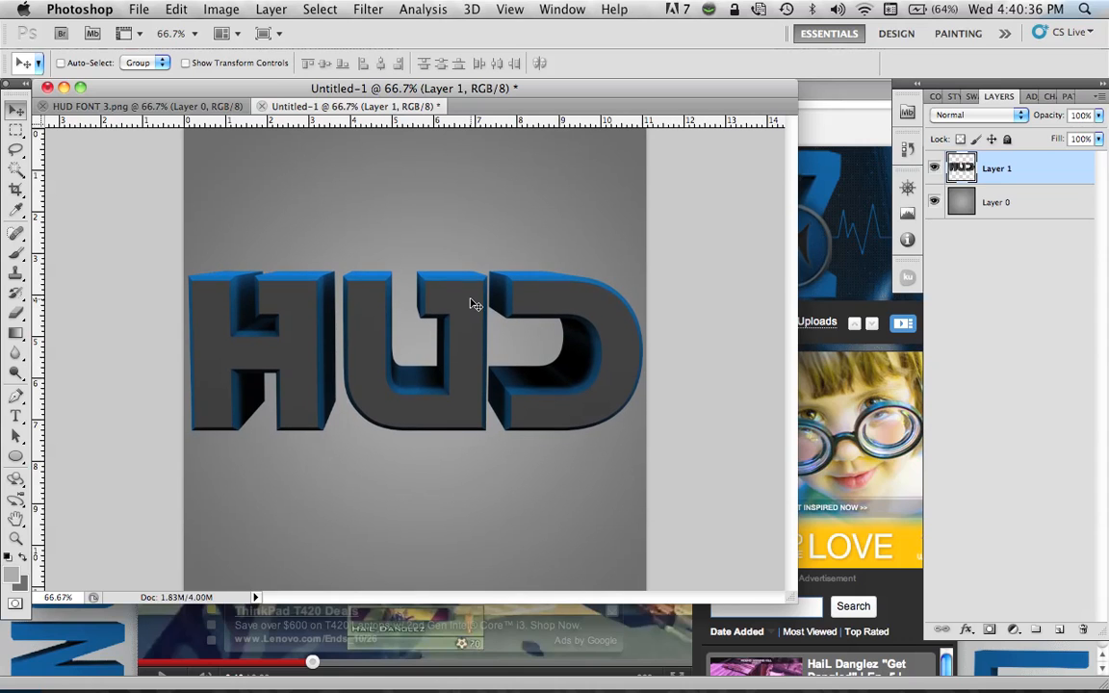
key(Up)
key(Up)
key(Up)
key(Up)
key(Up)
key(Up)
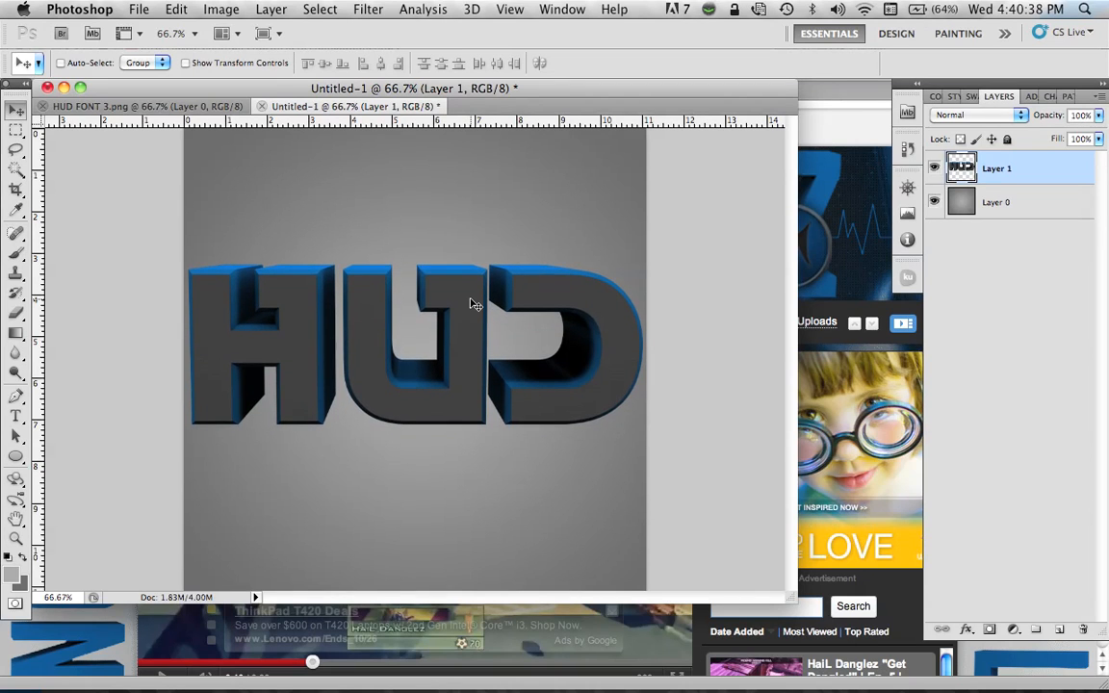
Add a new layer above the gradient layer and marquee-select a full-width horizontal strip below the HUD lettering
click(1024, 201)
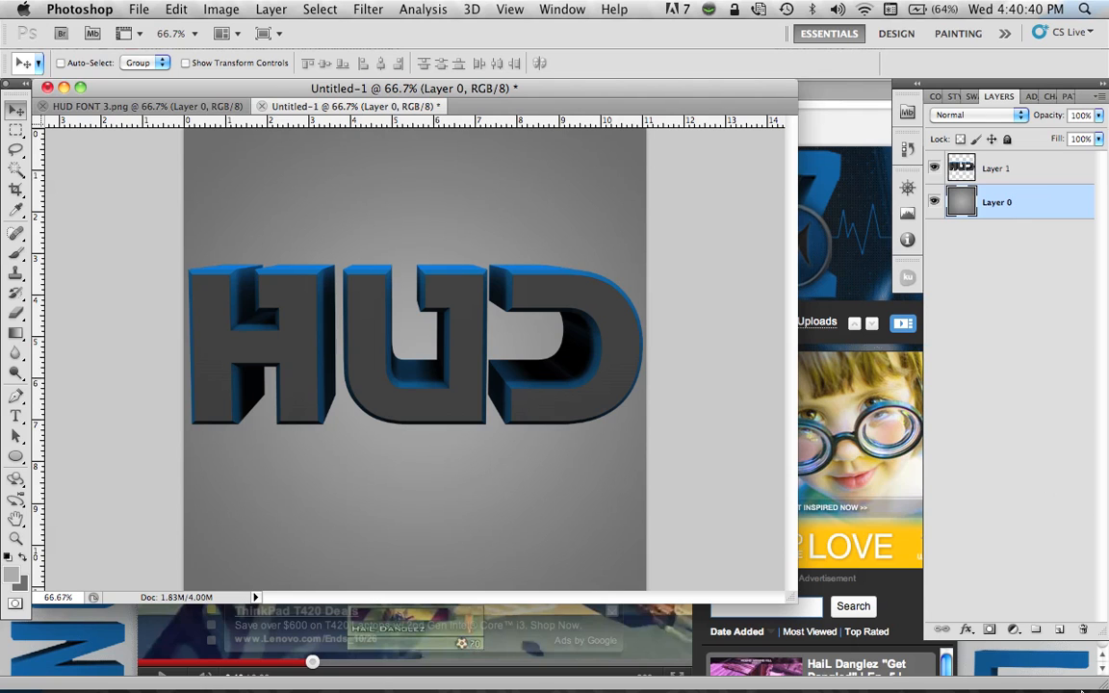
click(1059, 630)
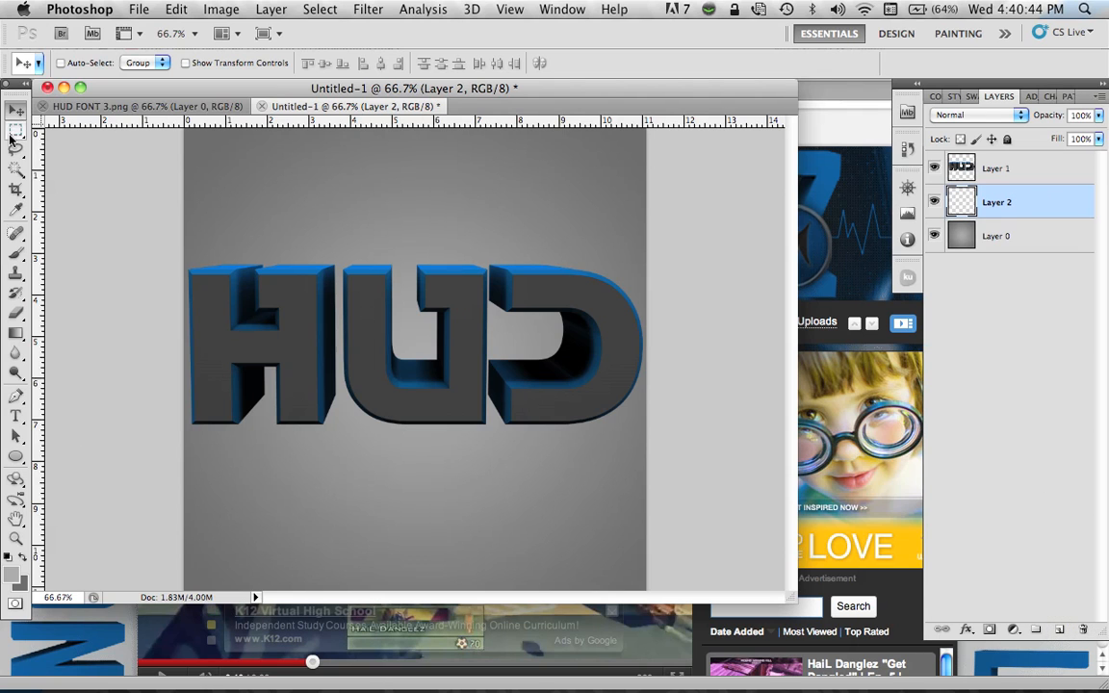
click(14, 131)
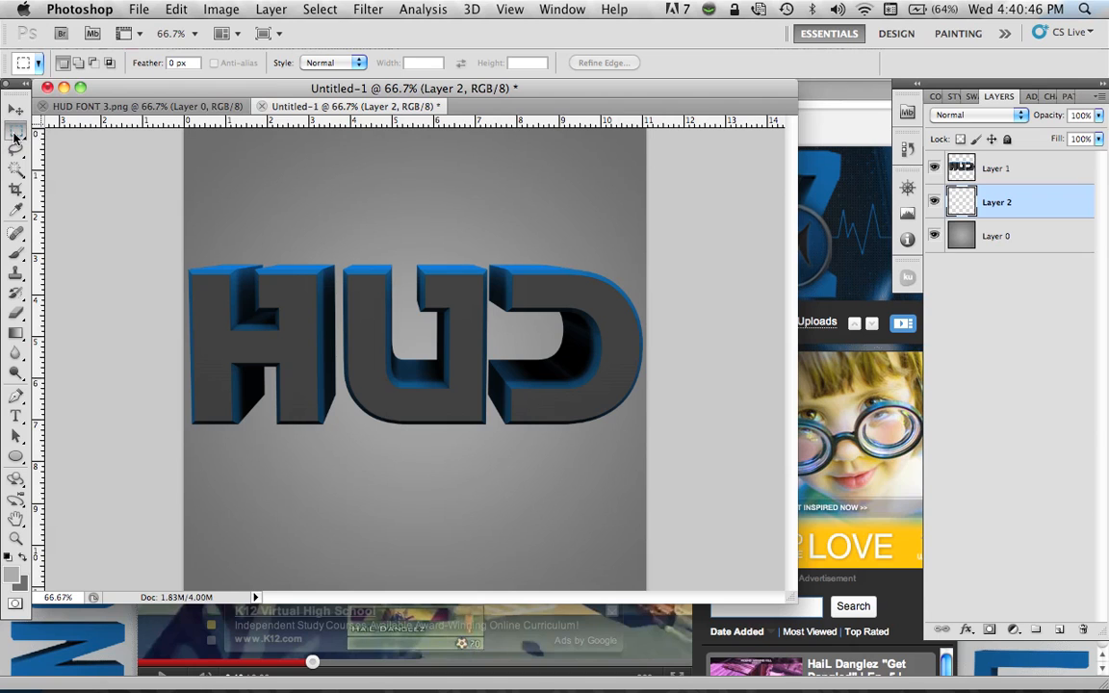
drag(148, 484, 745, 541)
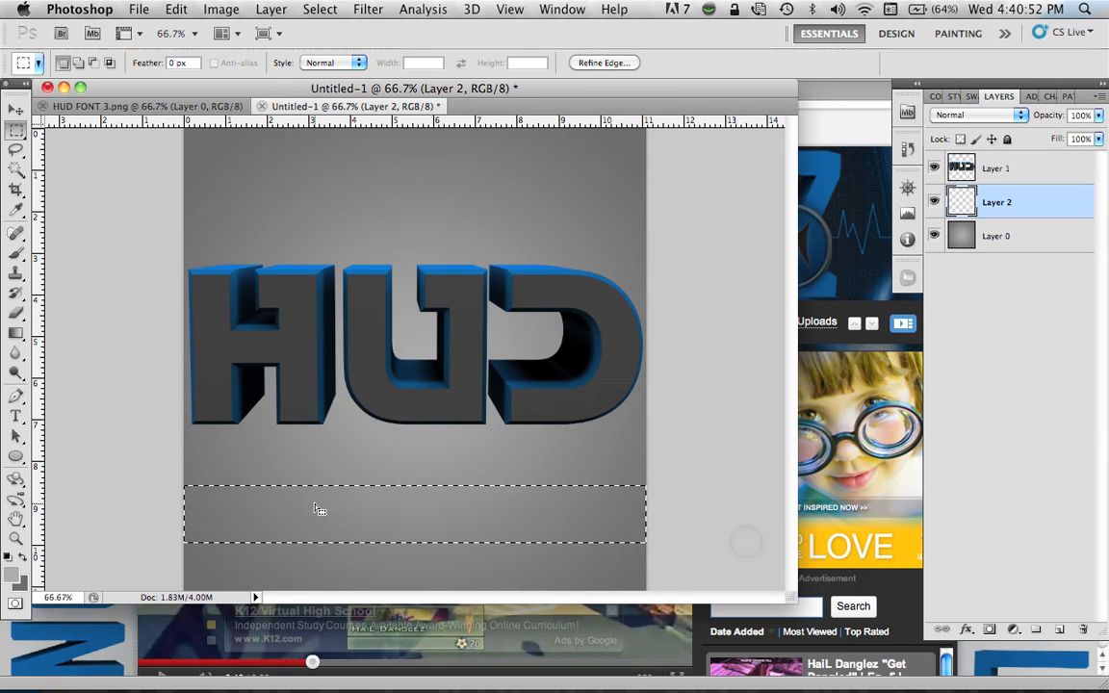
Fill the selected strip with black using the Paint Bucket and deselect it
click(15, 573)
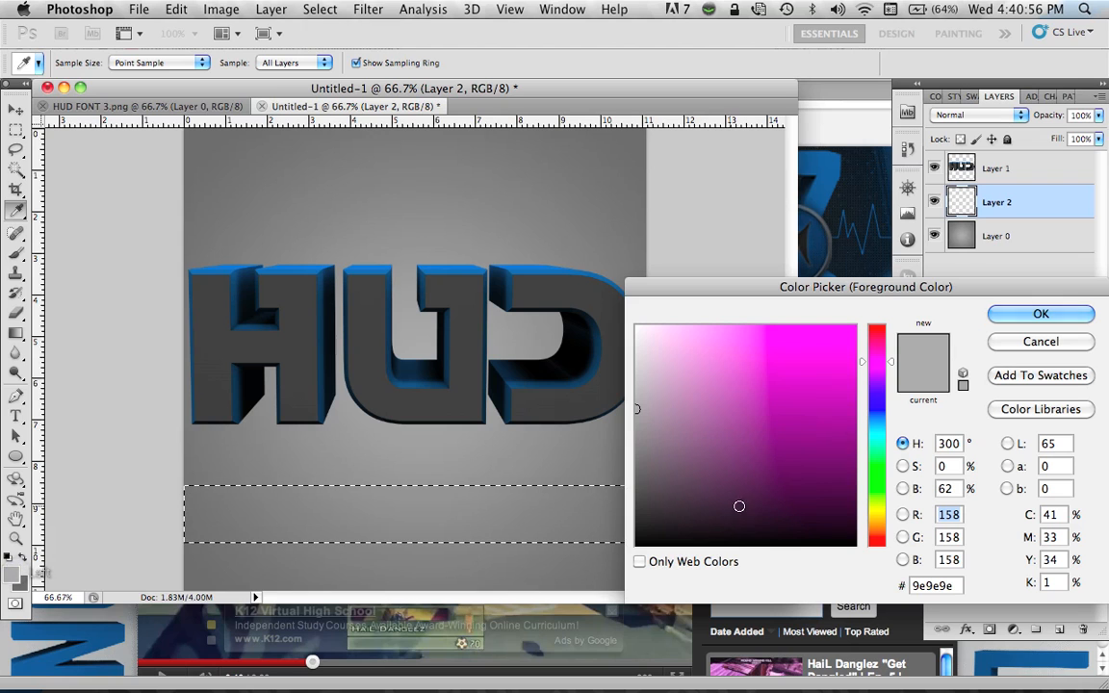
mouse_move(848, 525)
mouse_down()
mouse_move(732, 523)
mouse_move(570, 568)
mouse_up()
key(Return)
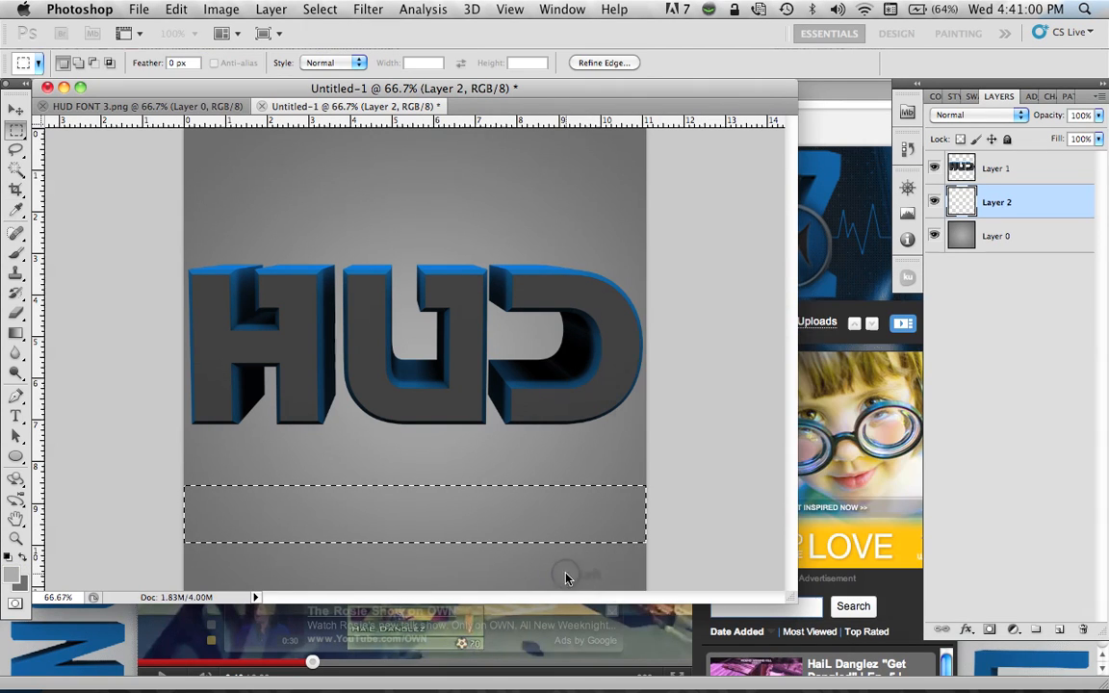
click(15, 335)
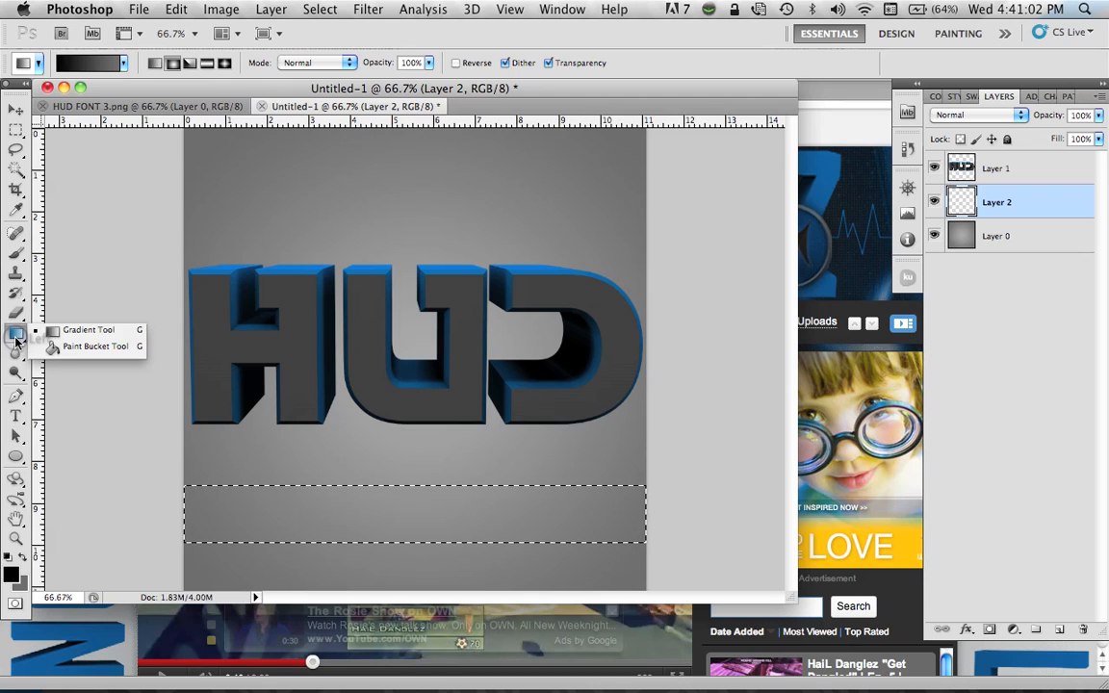
click(87, 345)
click(367, 516)
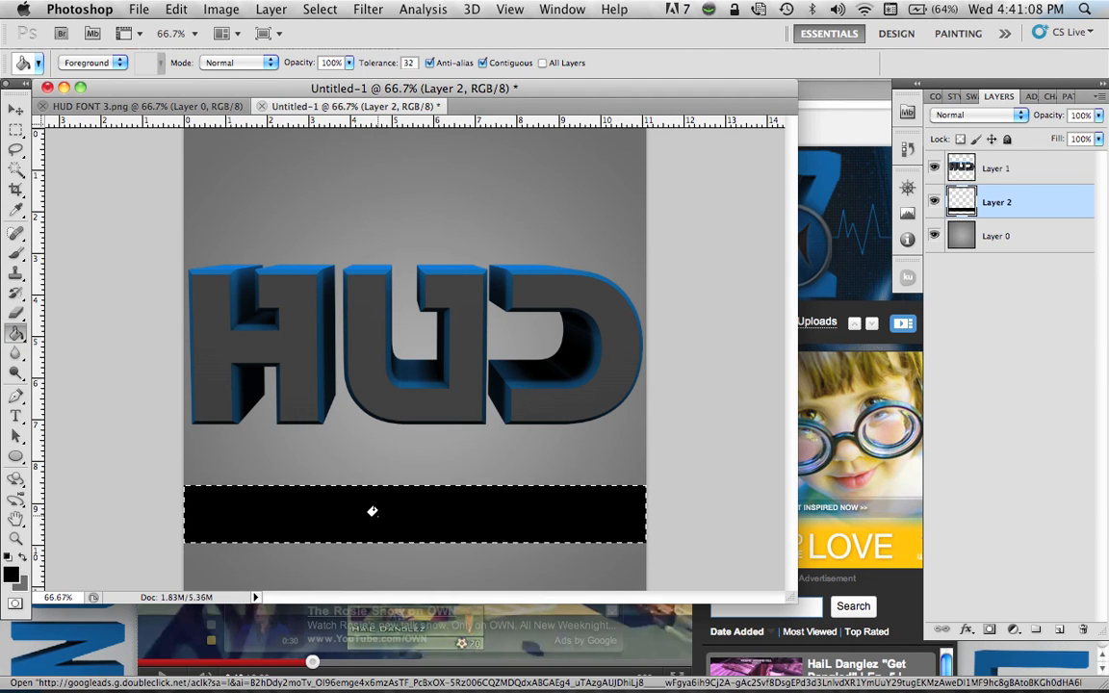
key(super+d)
Set the black strip layer's opacity to 75% in its blending options
double_click(1060, 202)
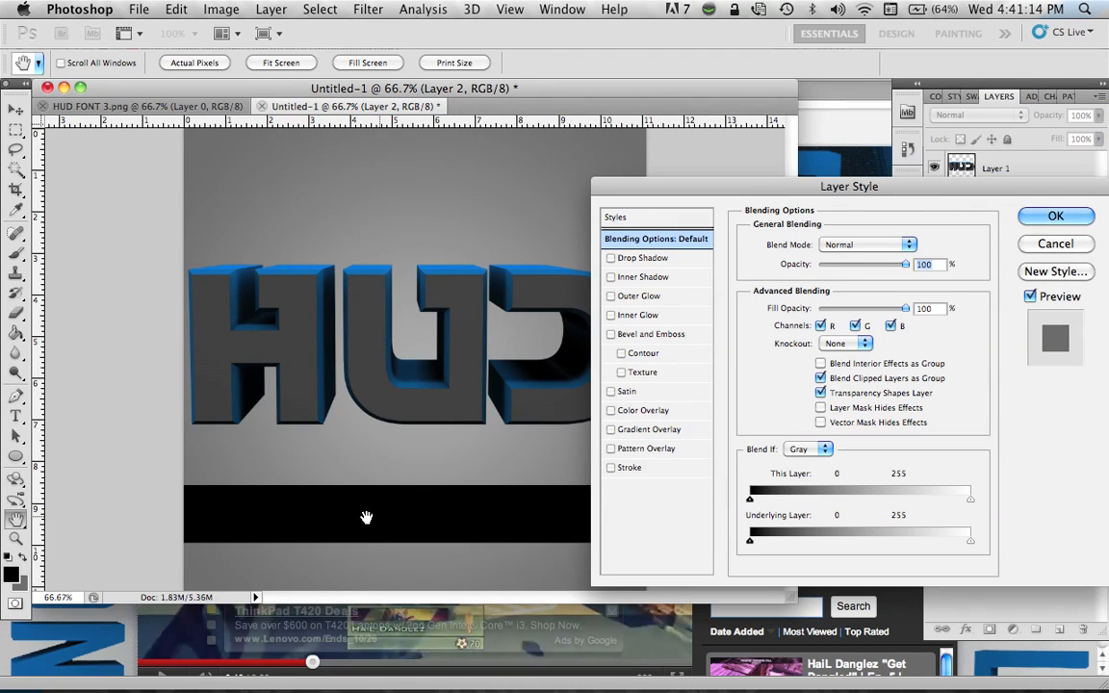
drag(814, 187, 834, 270)
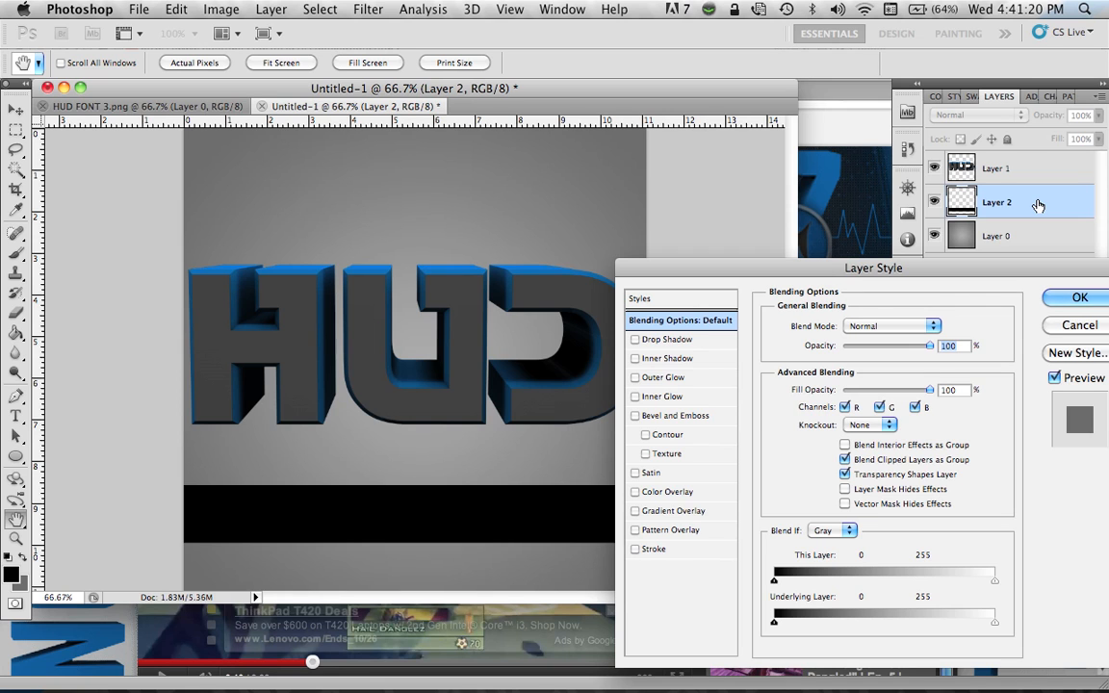
drag(930, 346, 908, 350)
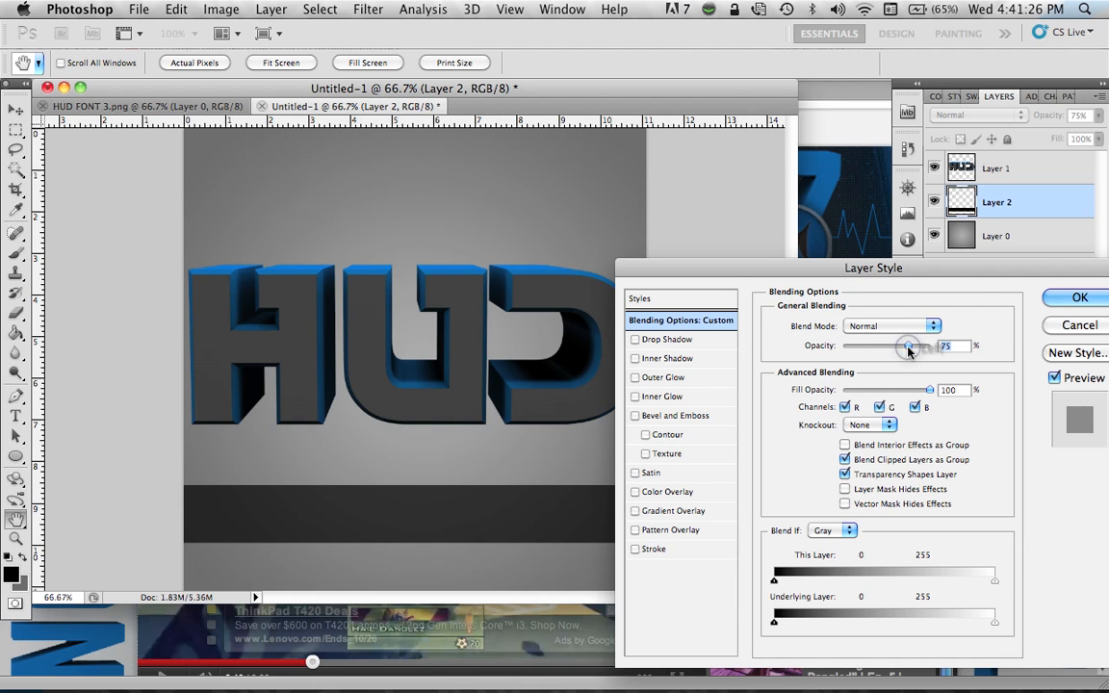
key(Return)
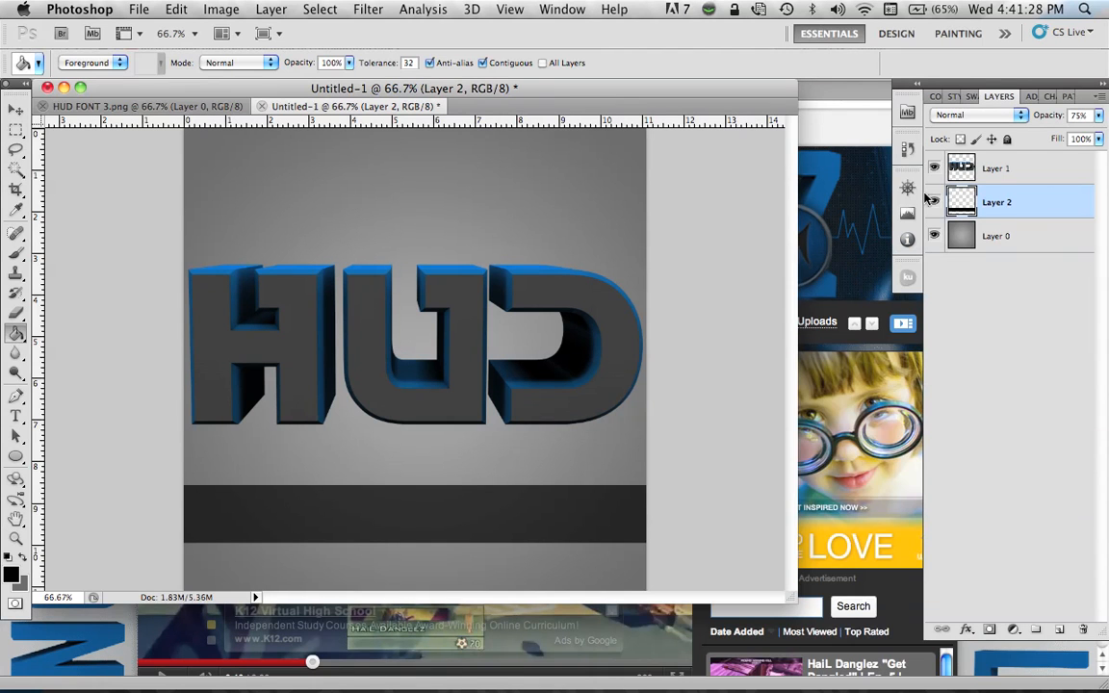
Add a 3 px outside stroke to the black strip's layer and colour it bright blue, #007eff
double_click(1042, 197)
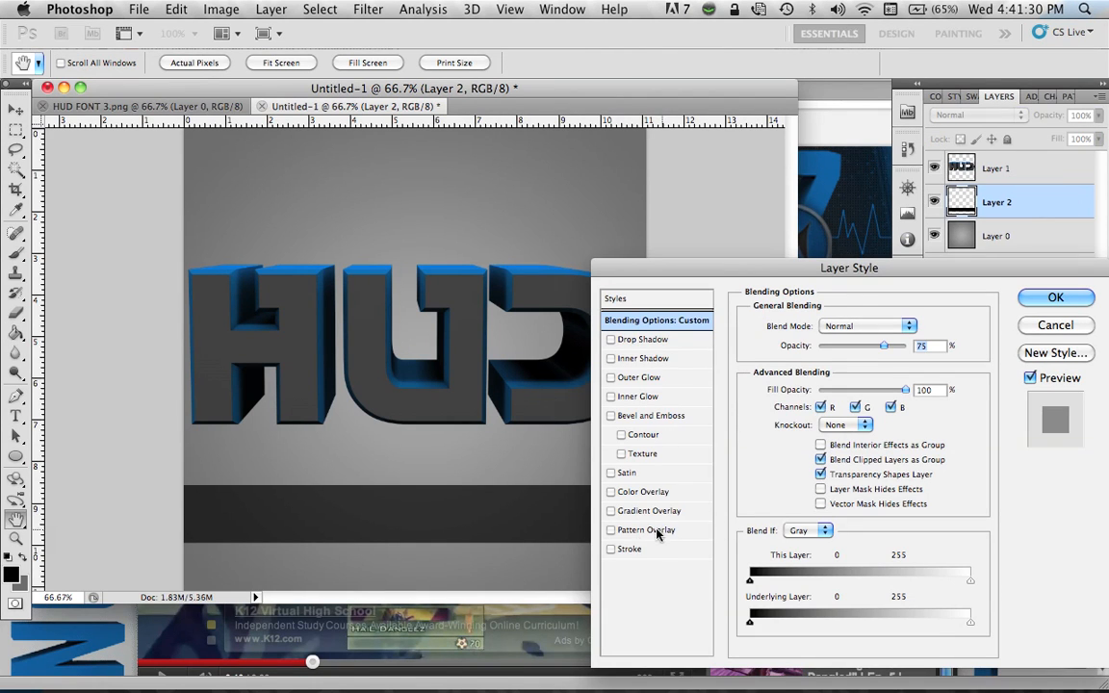
click(621, 549)
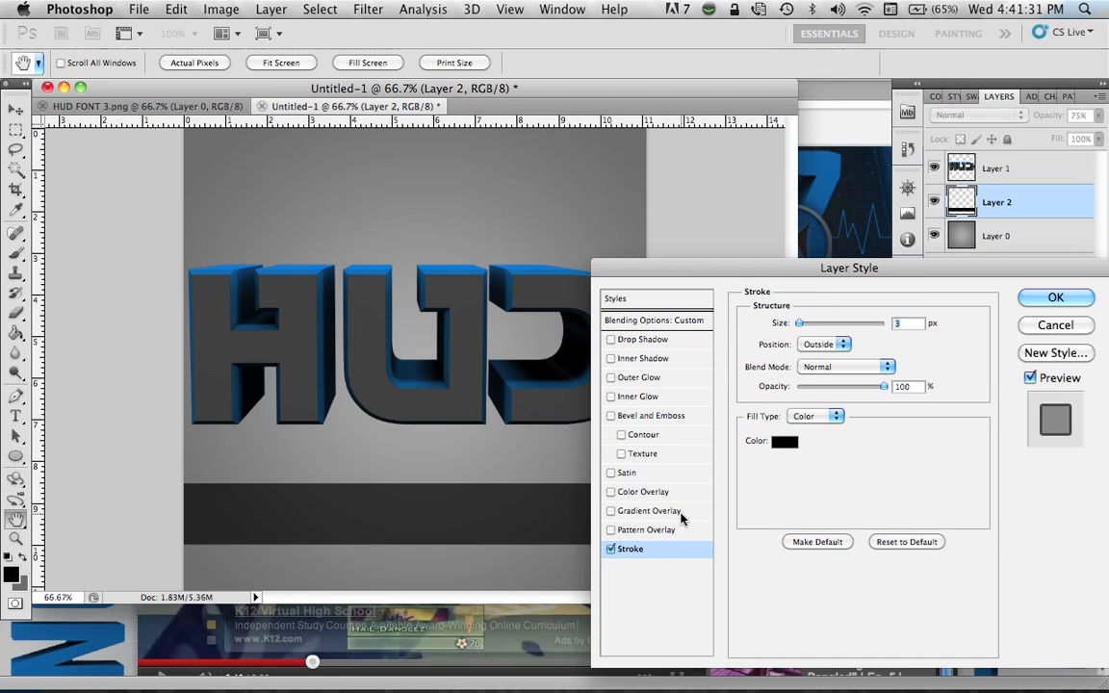
click(785, 441)
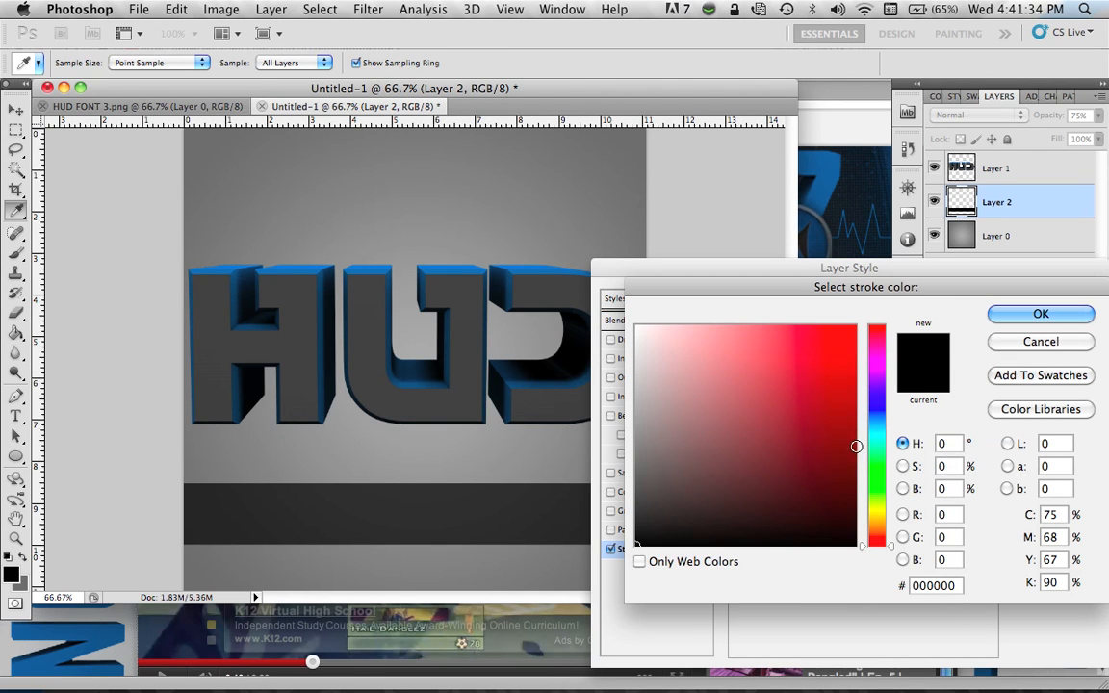
drag(876, 435, 879, 421)
drag(841, 381, 891, 294)
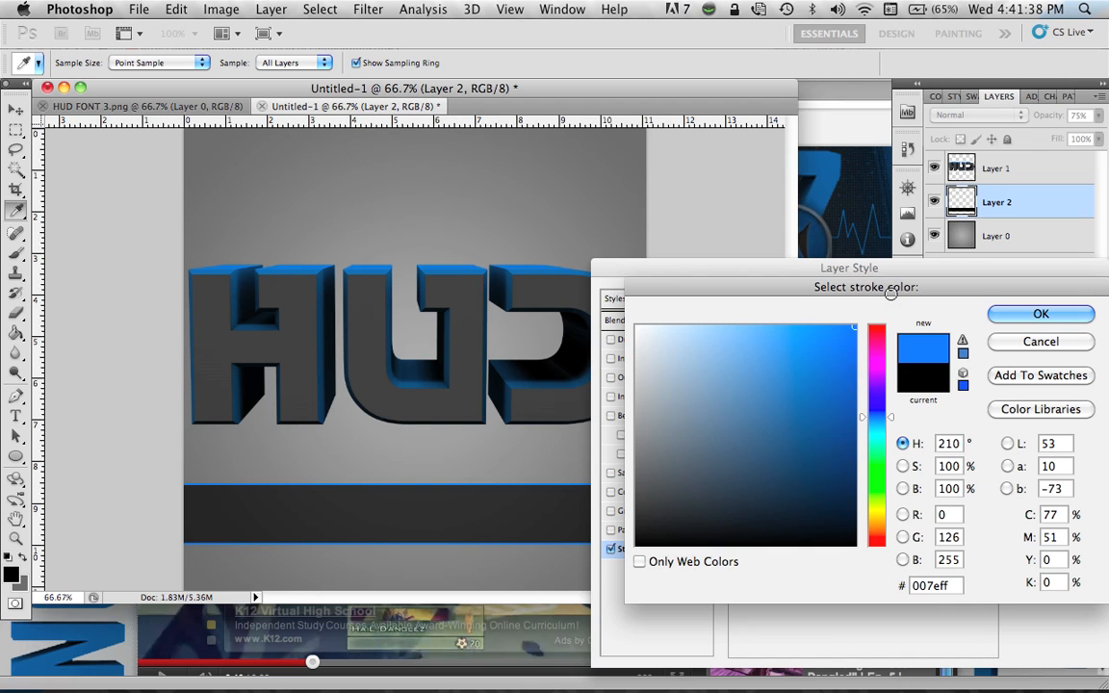
key(Return)
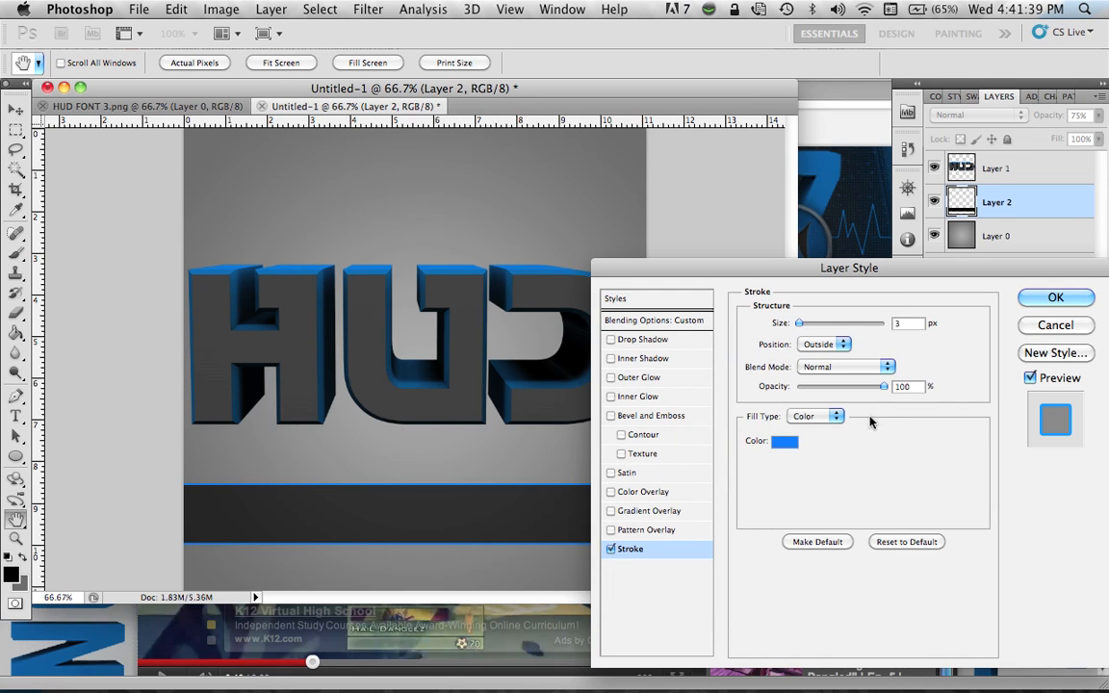
Change the strip's stroke colour to the deeper blue #0066ff and apply the layer style
click(785, 441)
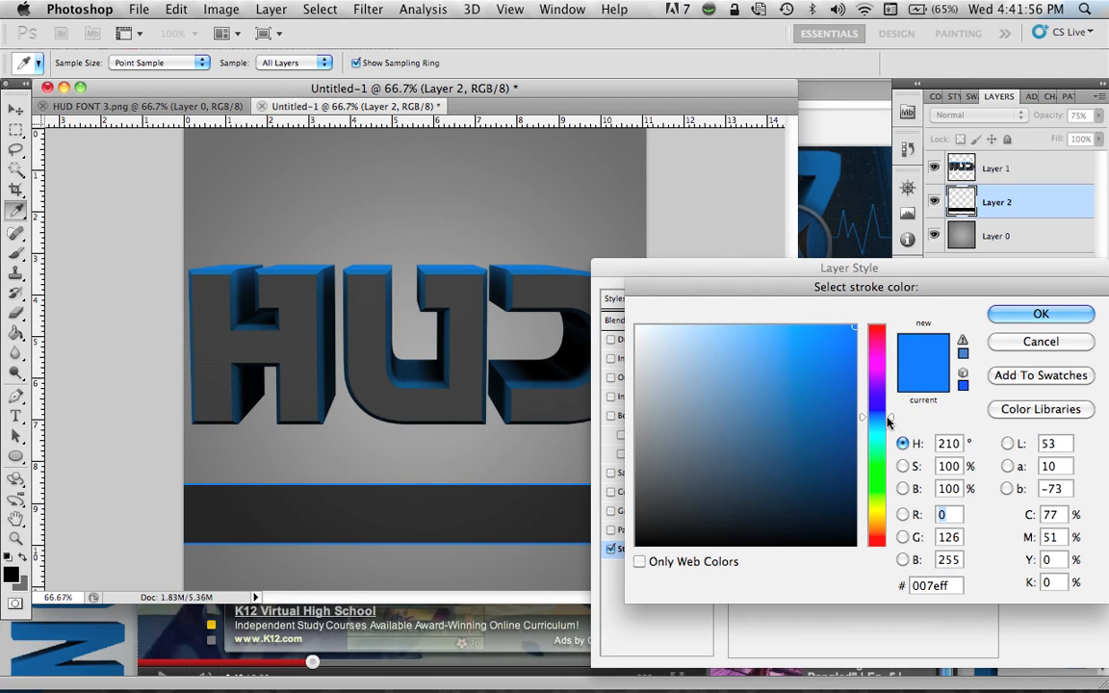
drag(888, 424, 890, 417)
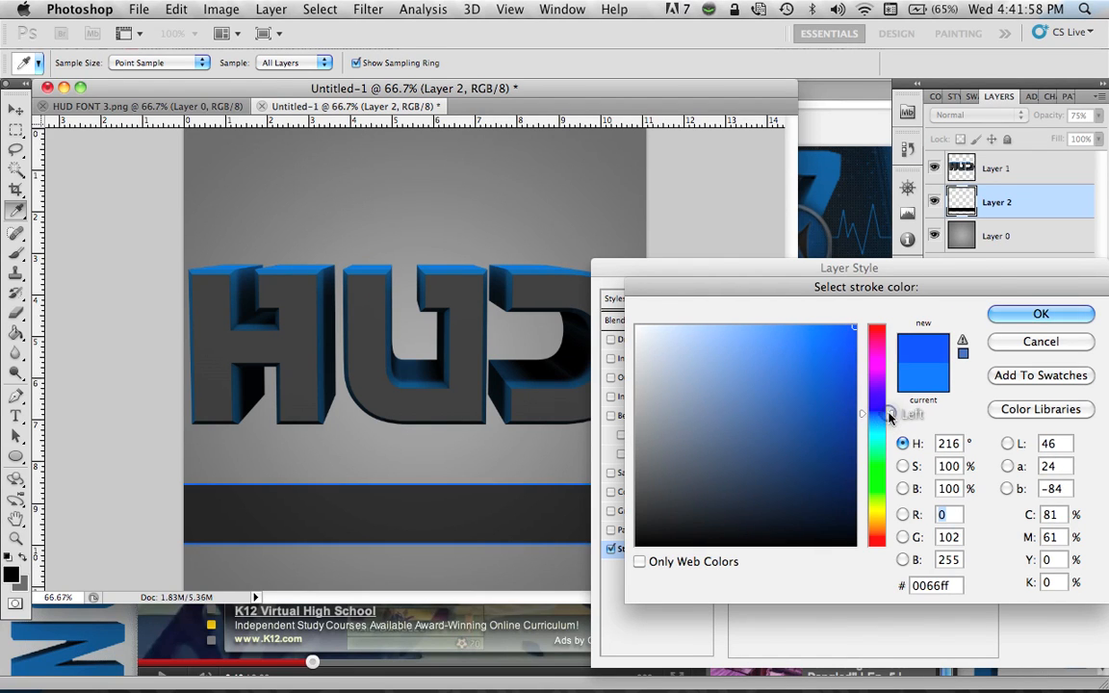
key(Return)
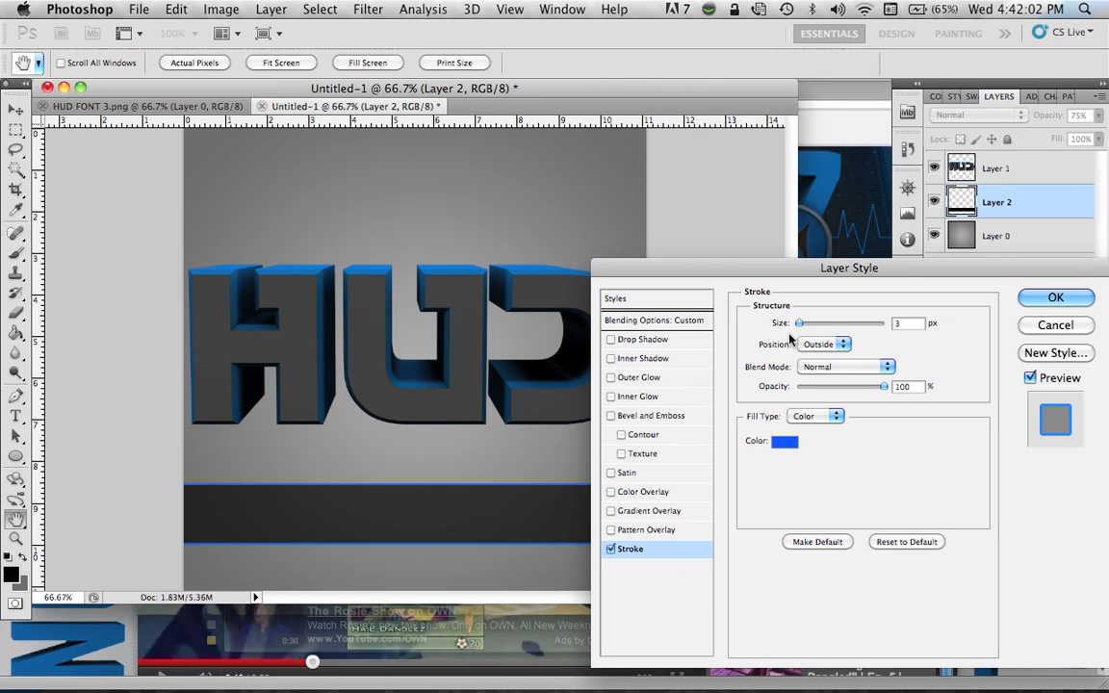
click(1056, 299)
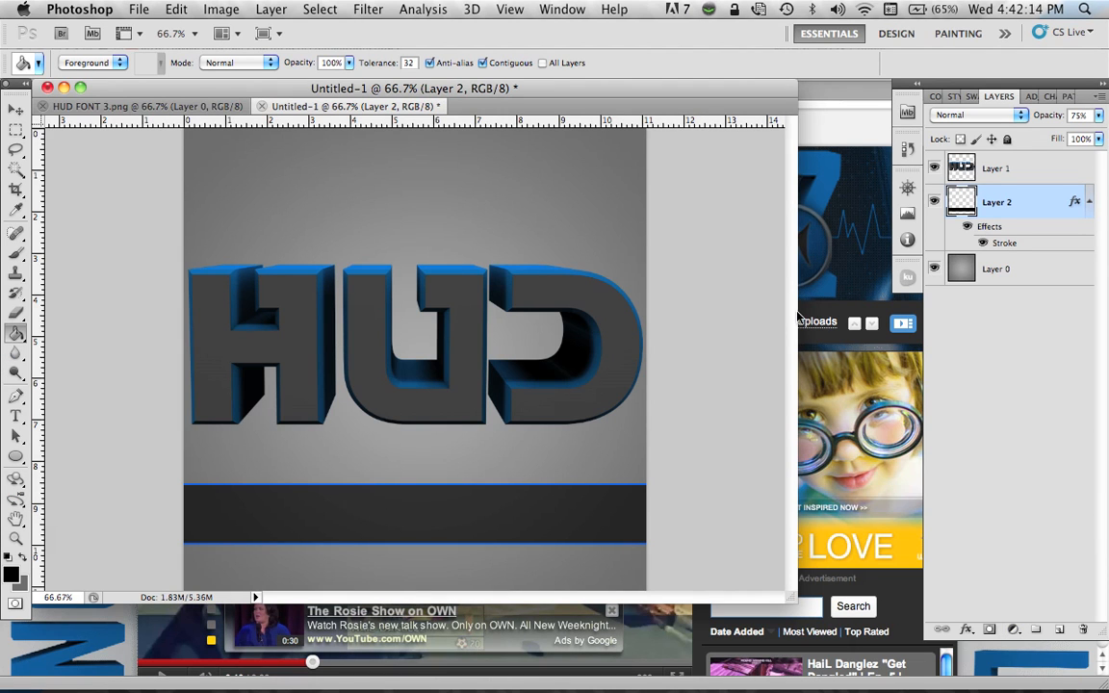
Add a new layer above the strip and start a text line on the strip in Agency FB Bold at 48 pt
click(1060, 630)
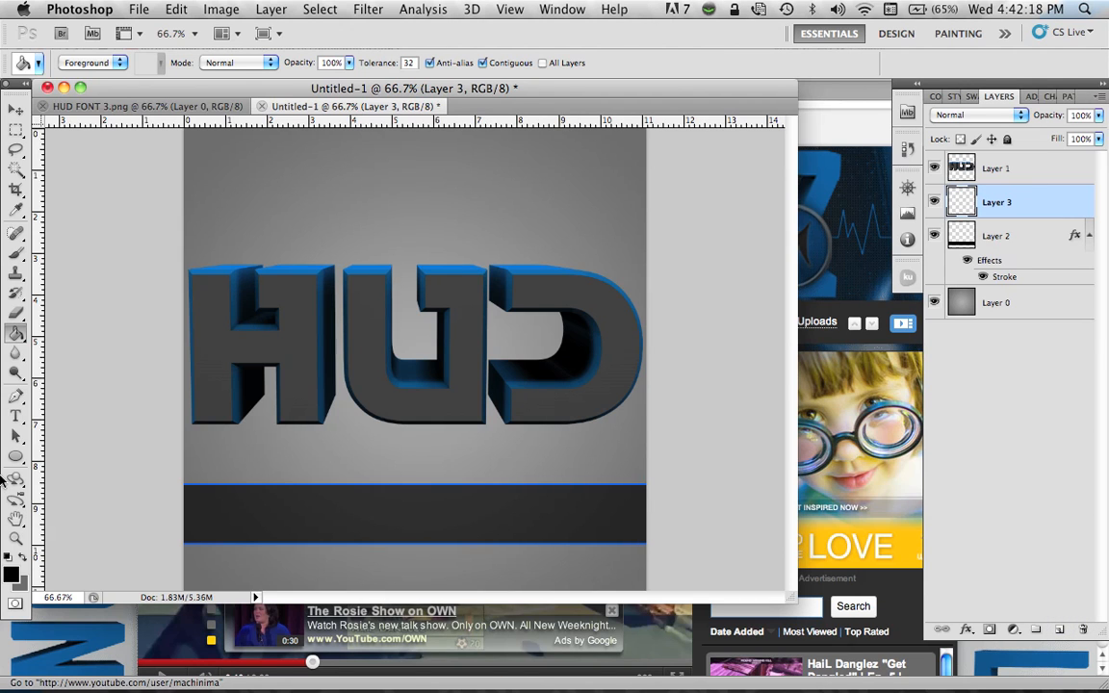
click(15, 416)
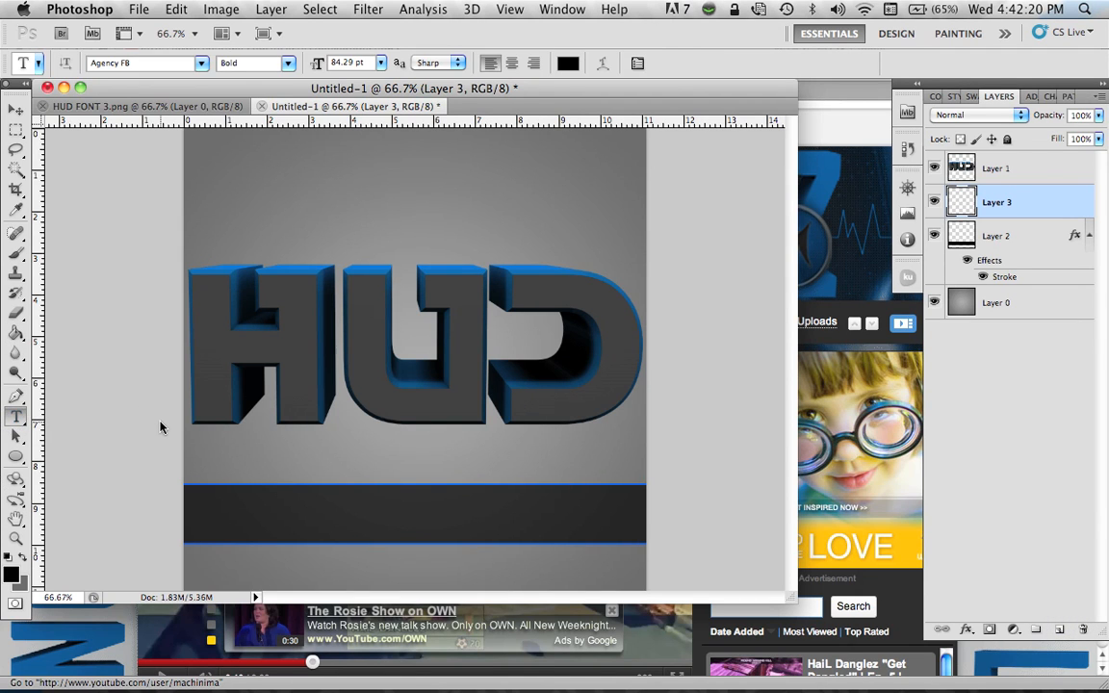
click(339, 507)
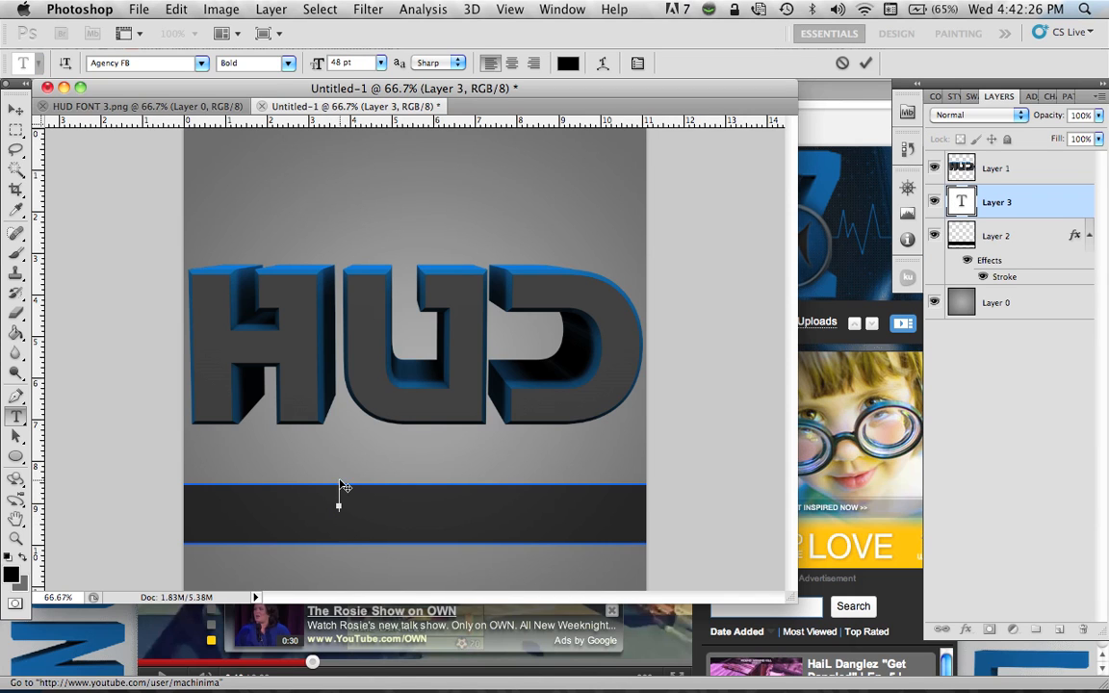
click(201, 65)
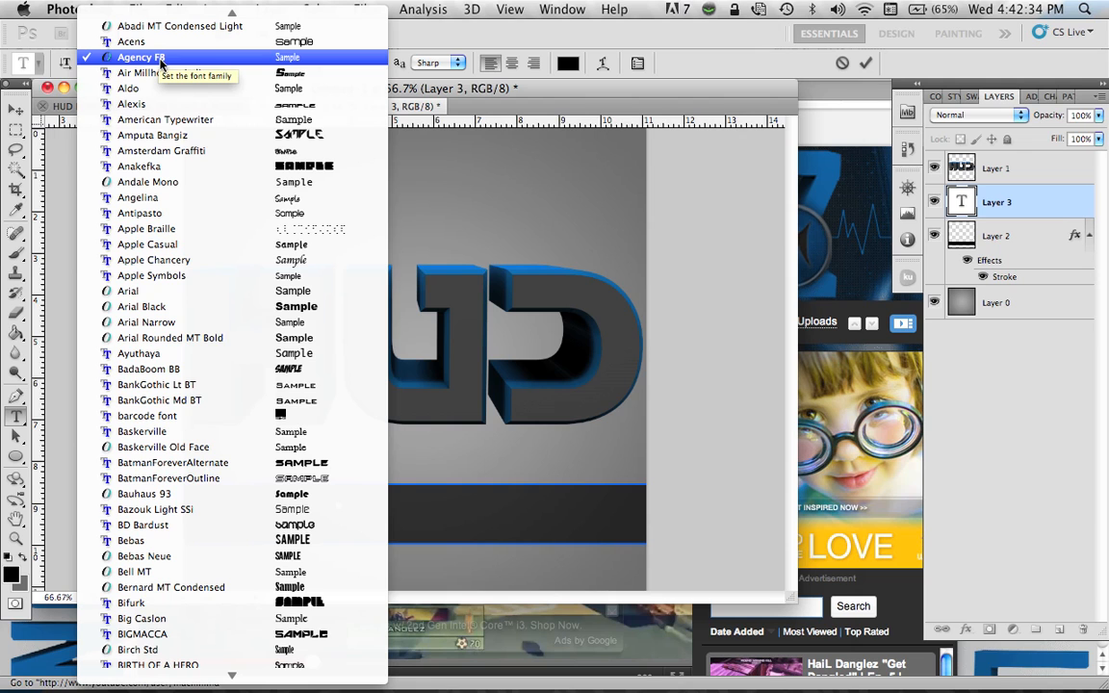
click(160, 59)
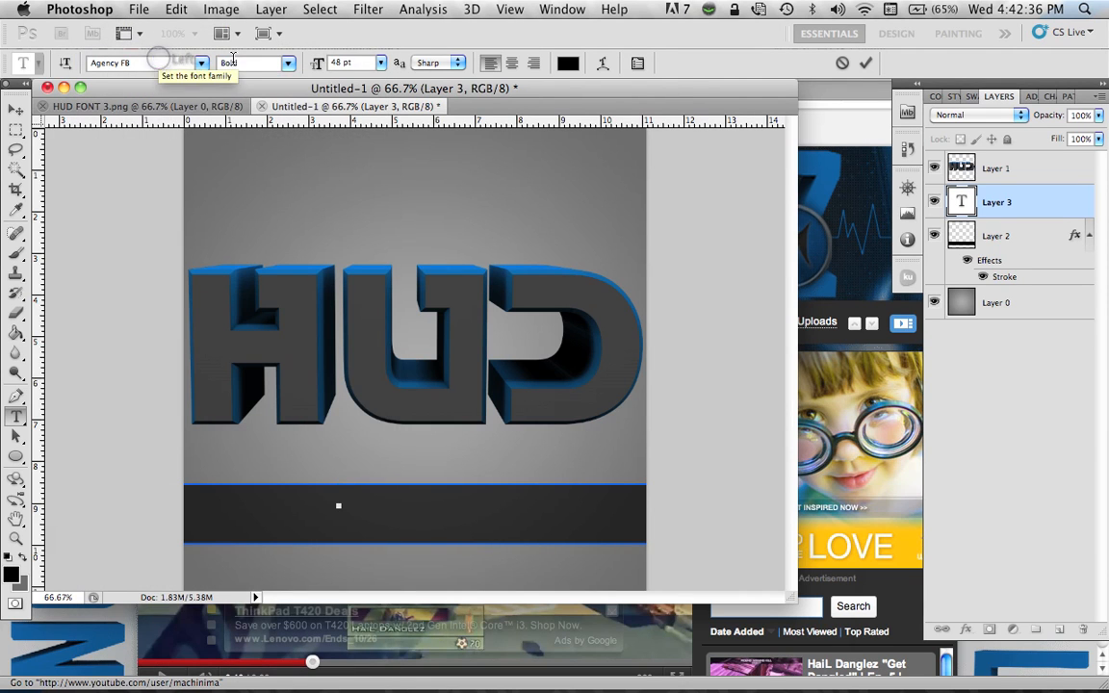
click(286, 66)
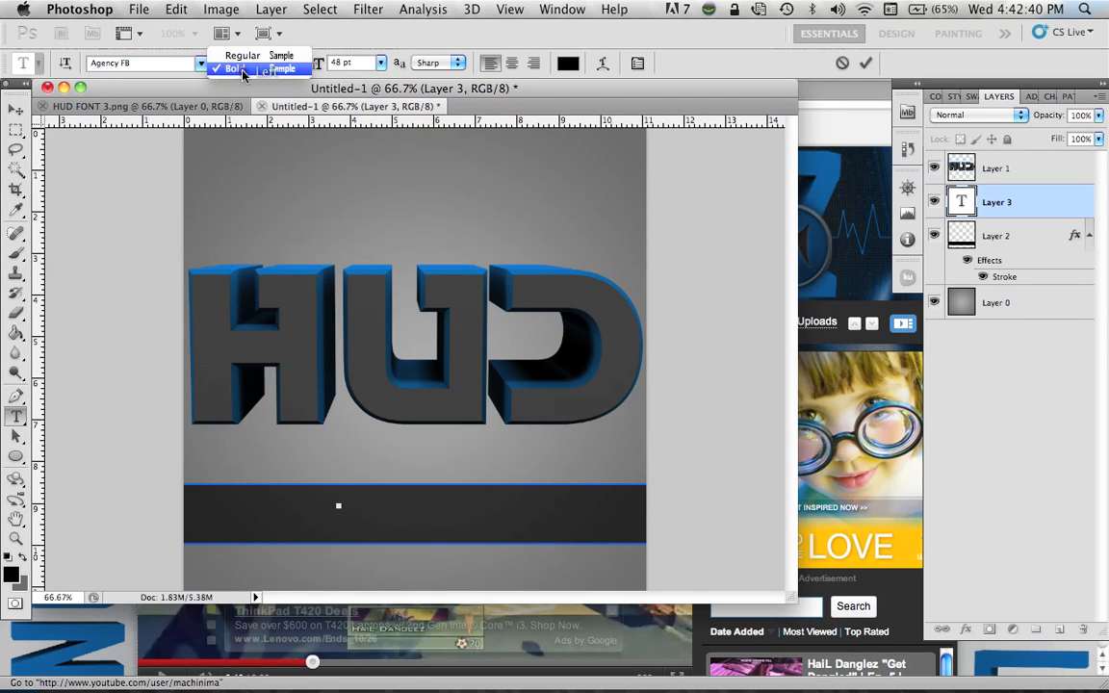
click(243, 71)
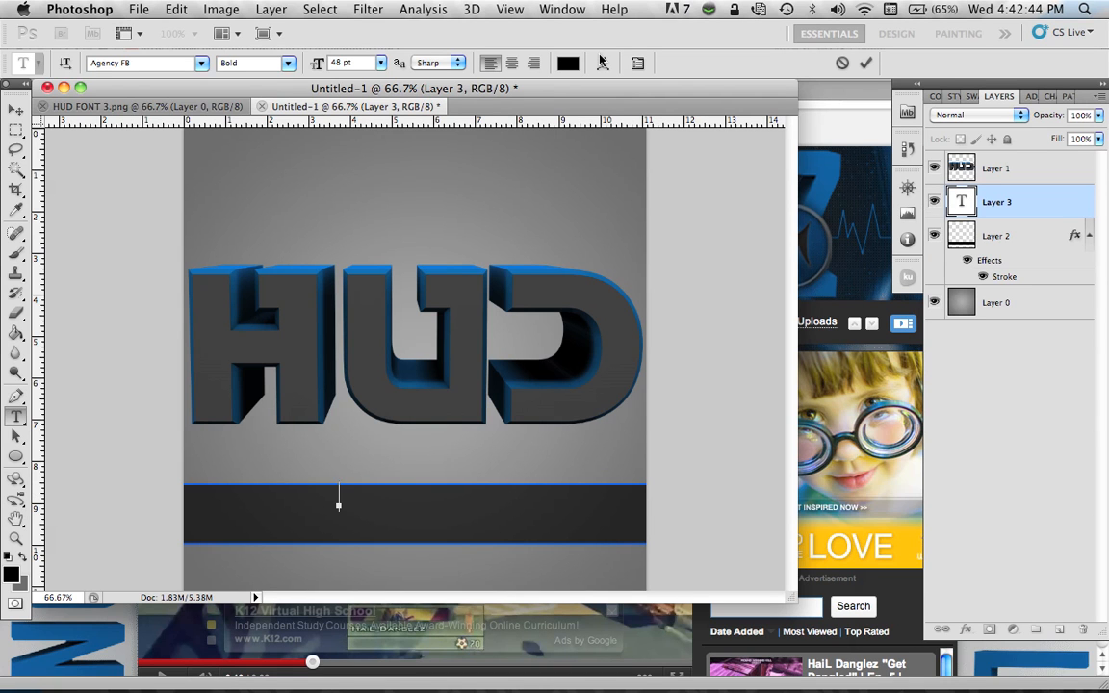
Set the text colour to #0065ff, sampling the blue of the strip's stroke and brightening it
click(568, 63)
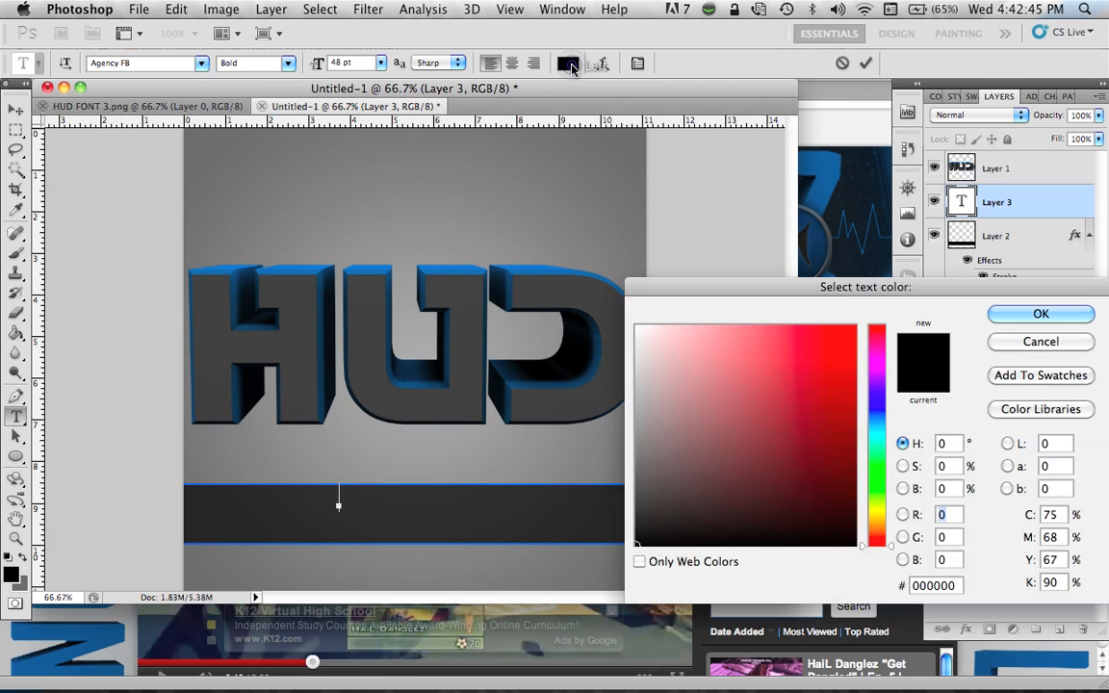
click(373, 483)
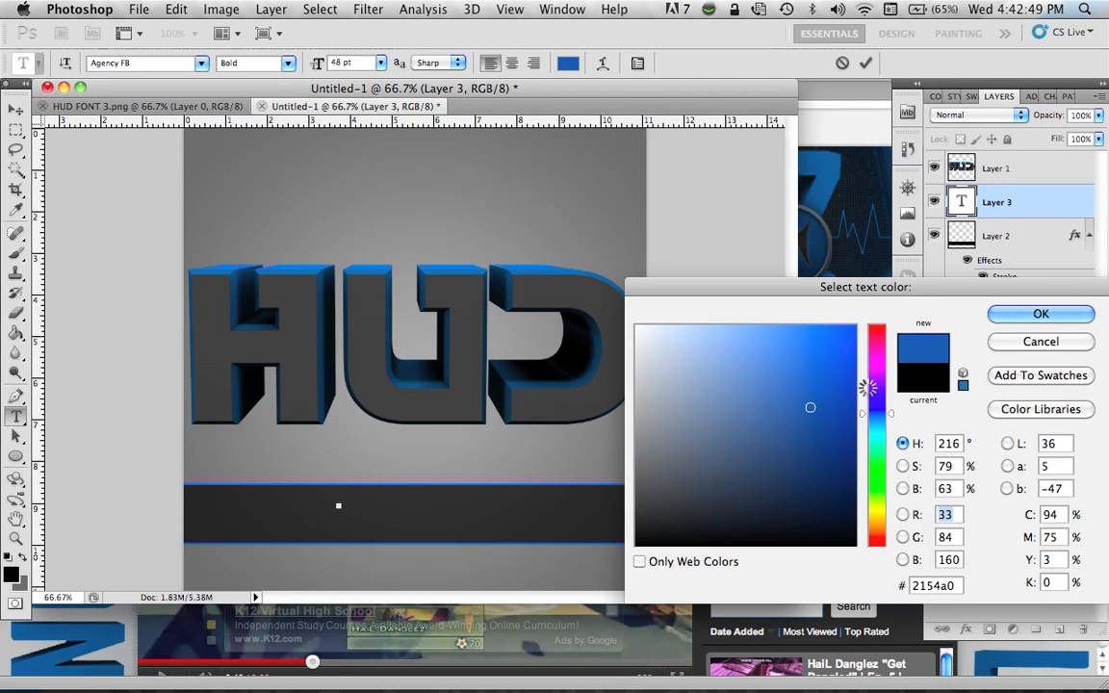
drag(817, 401, 902, 308)
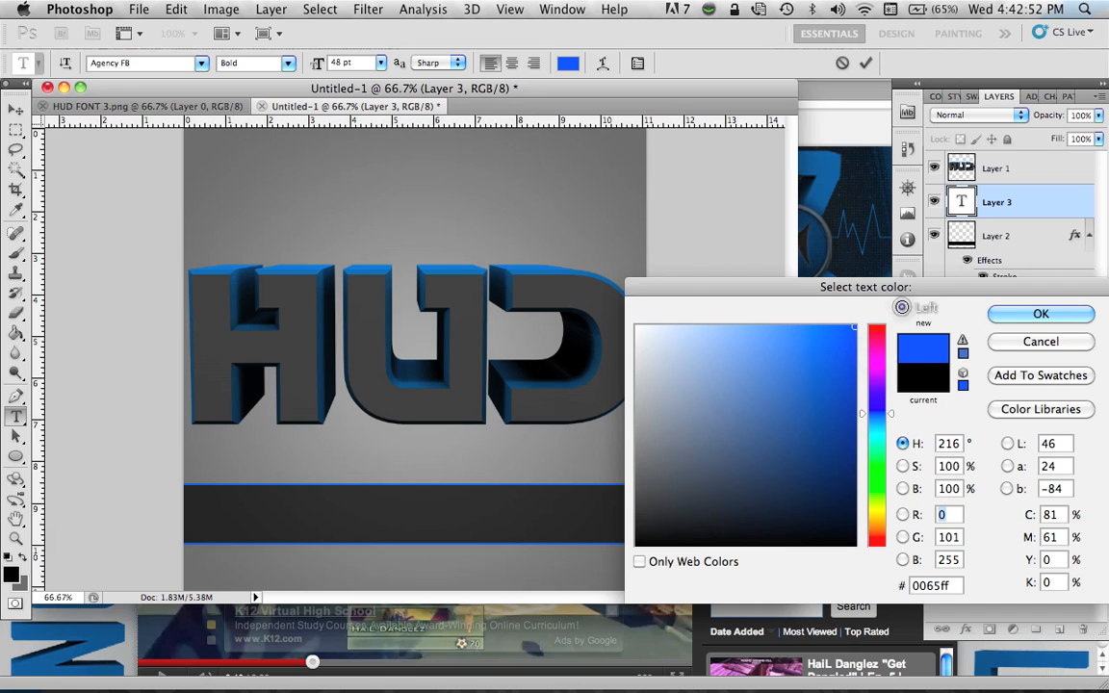
key(Return)
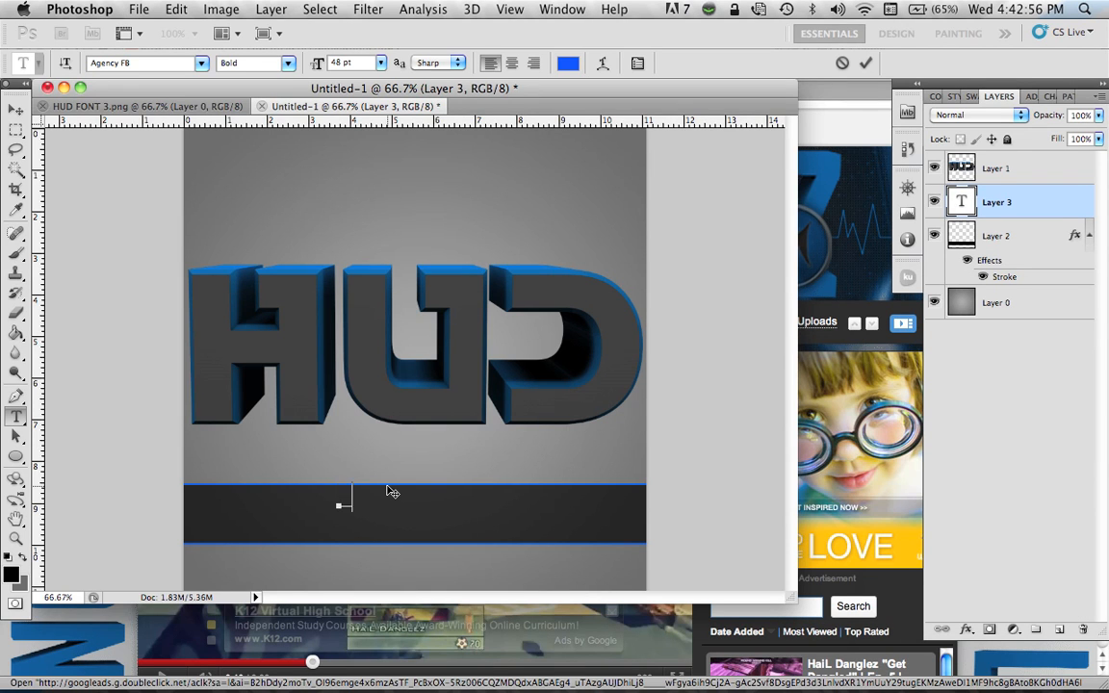
Enter the text DANGLEZ on the strip and commit the text layer
text(GLEZ)
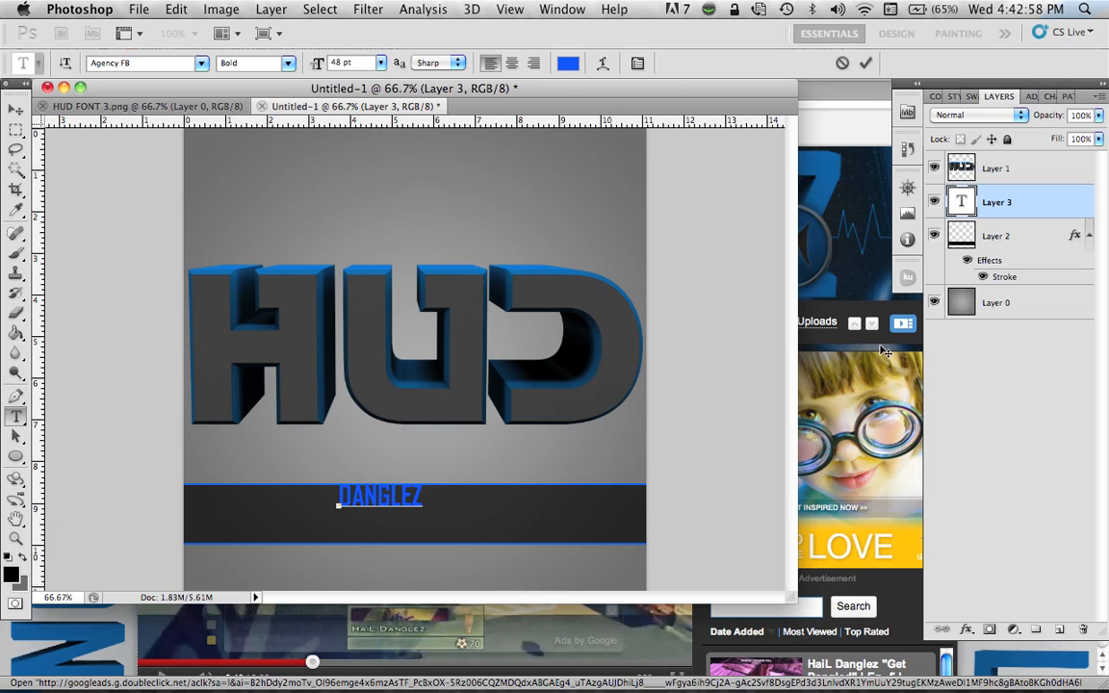
click(1035, 366)
click(1067, 198)
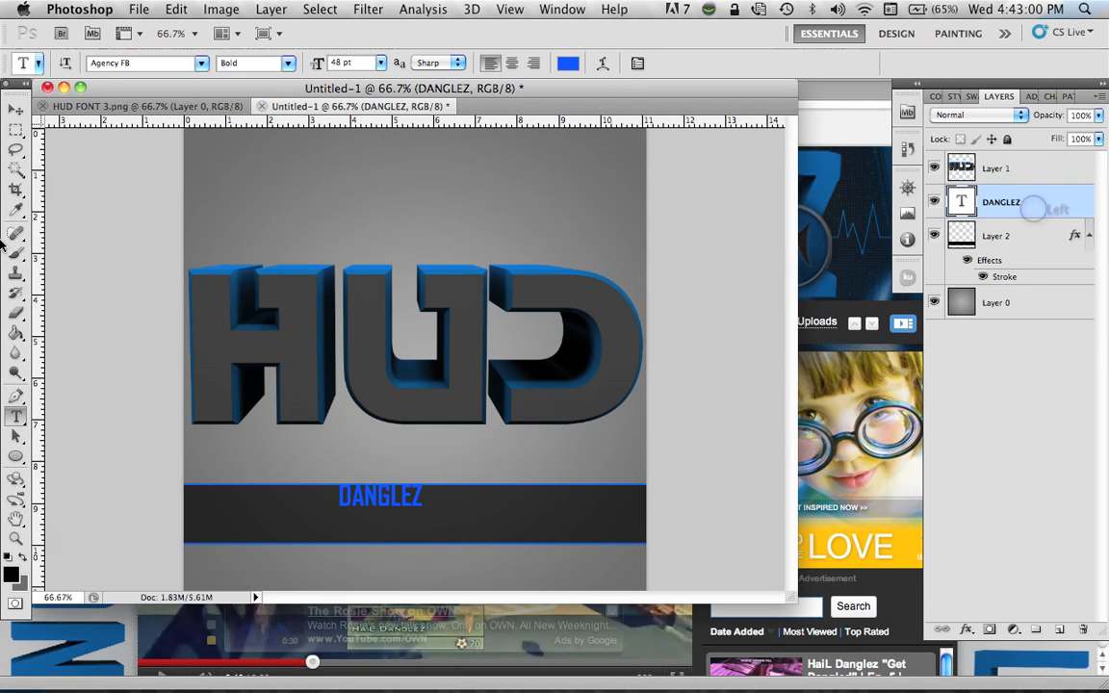
Move the DANGLEZ text down into the strip, near its horizontal centre just above the lower blue line
click(16, 111)
drag(373, 500, 391, 521)
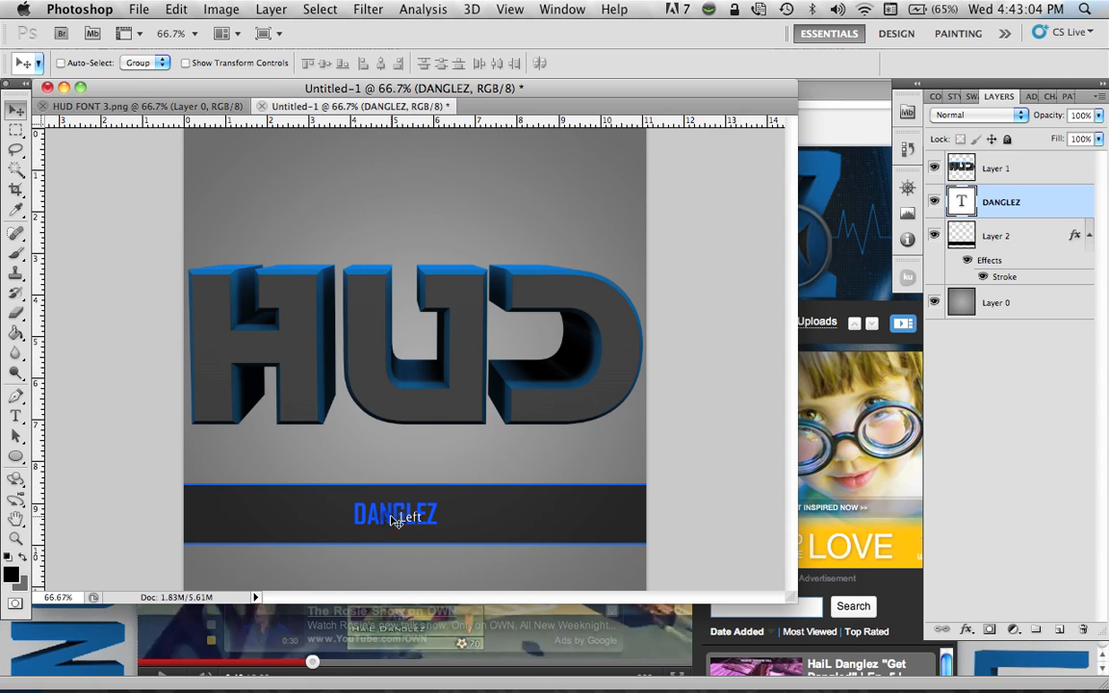
key(shift+Right)
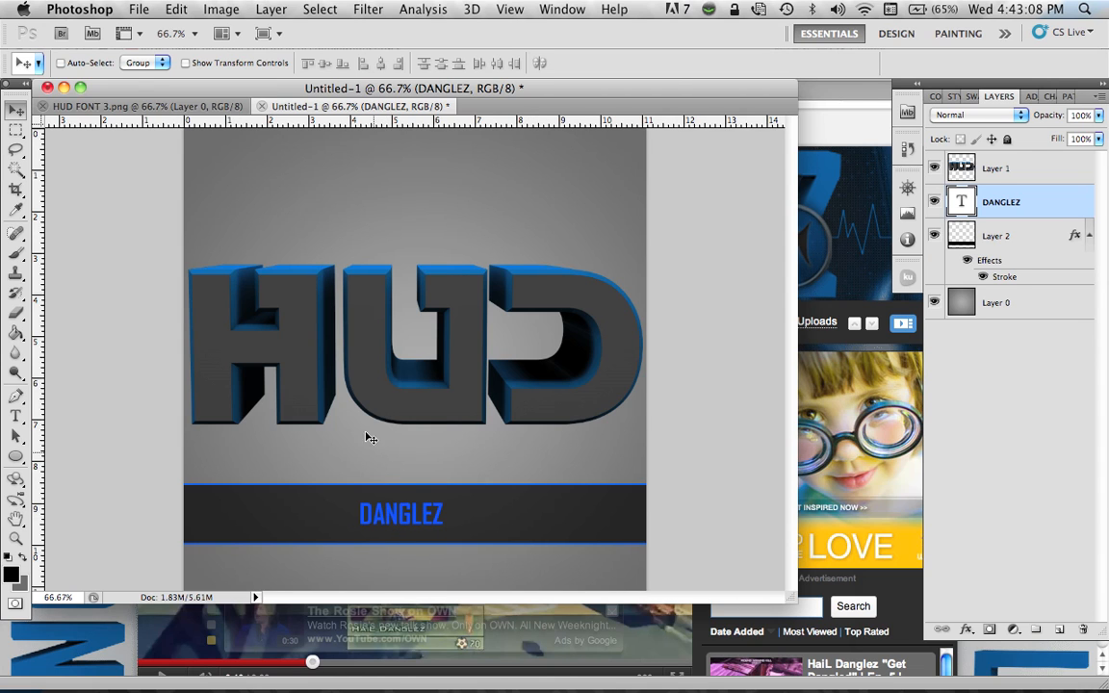
drag(404, 517, 422, 527)
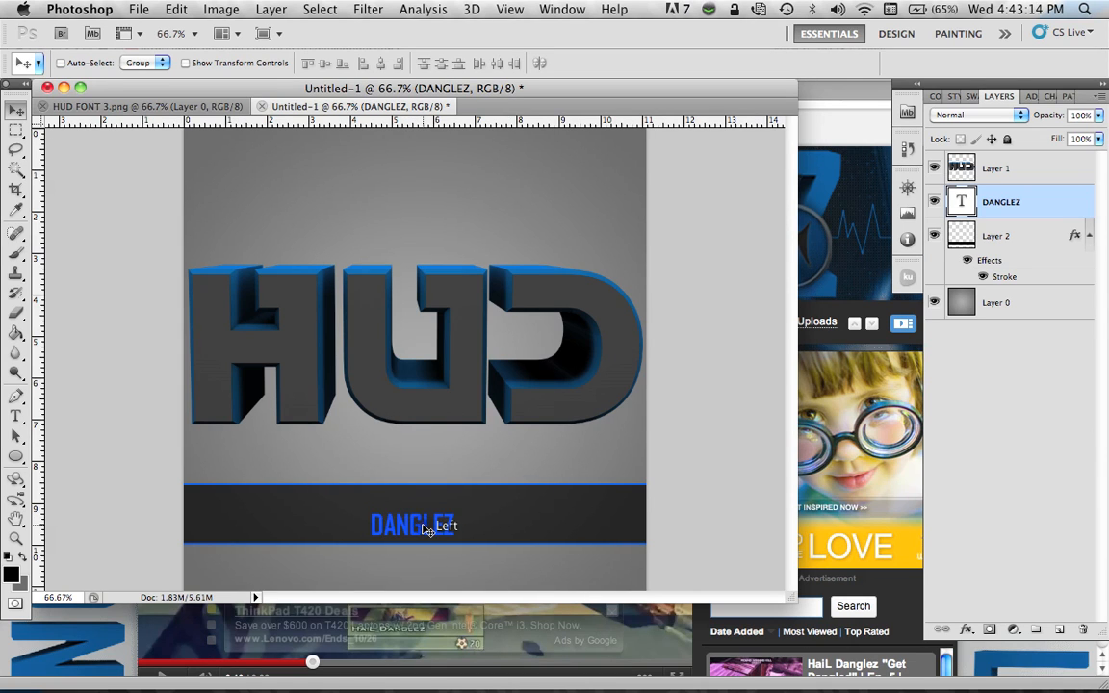
Scale the DANGLEZ text up proportionally to about 197% so it fills the strip's height
click(185, 11)
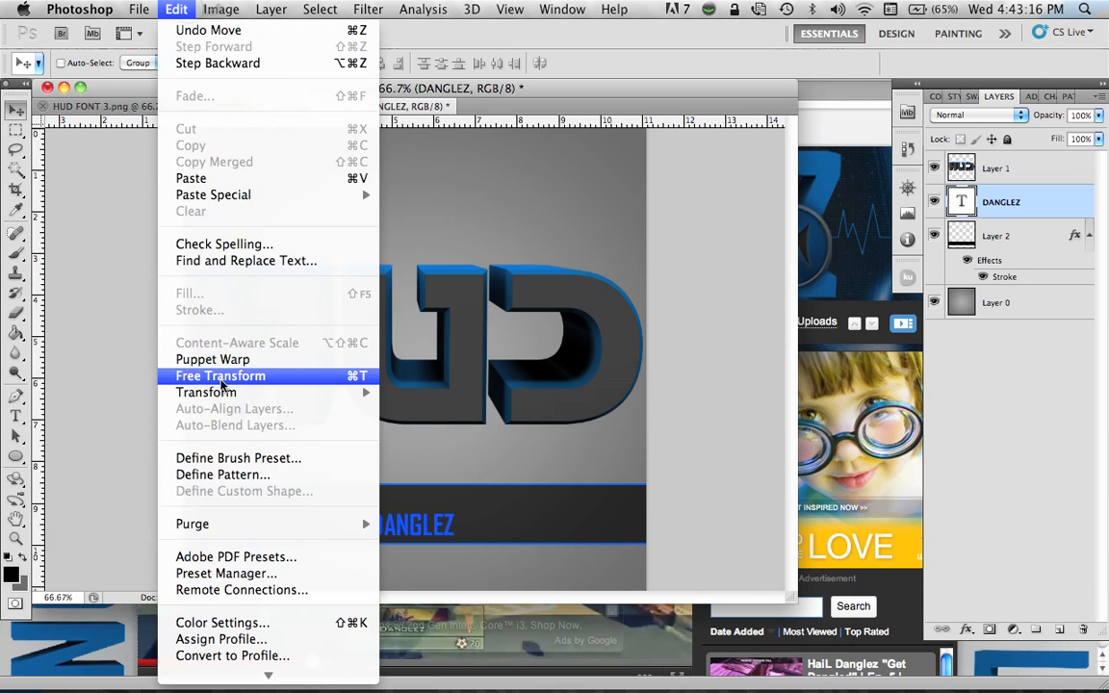
mouse_move(205, 392)
click(414, 425)
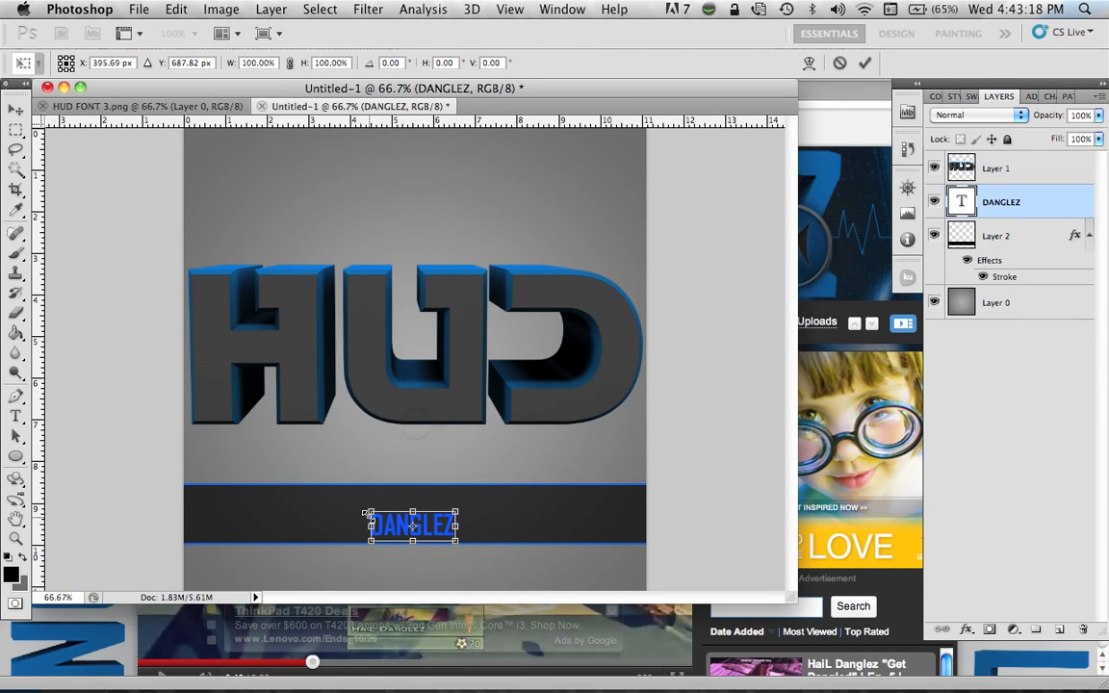
drag(373, 513, 260, 491)
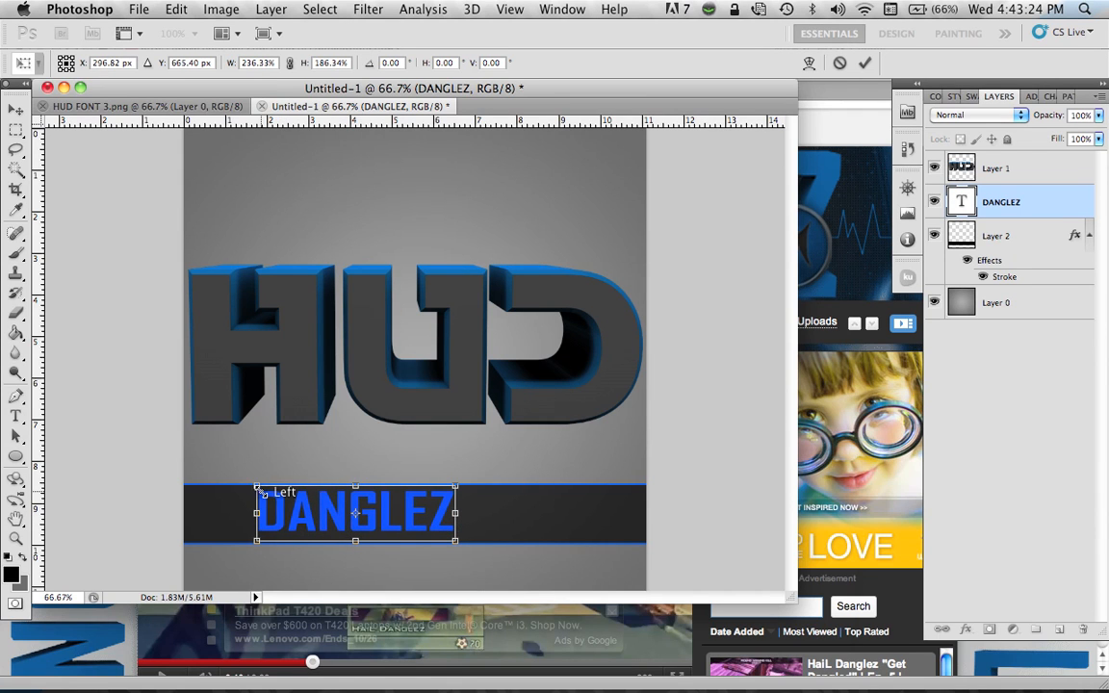
key(super+z)
drag(367, 508, 271, 539)
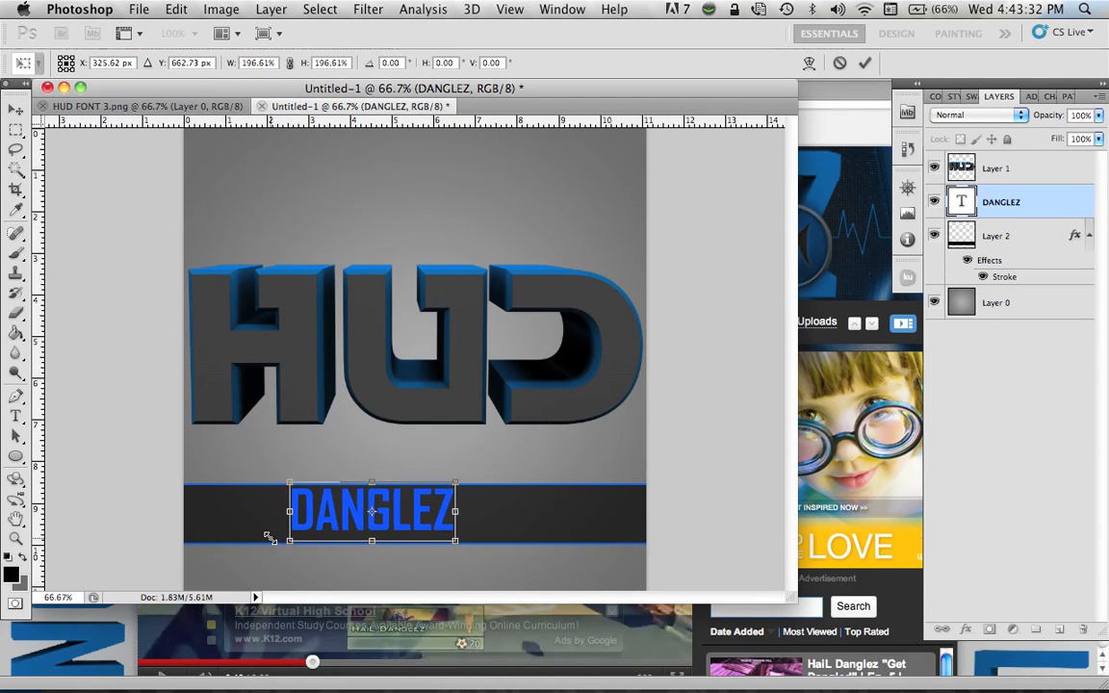
key(Return)
Reposition the enlarged DANGLEZ text to the middle of the strip and nudge it slightly to the right
drag(390, 505, 408, 508)
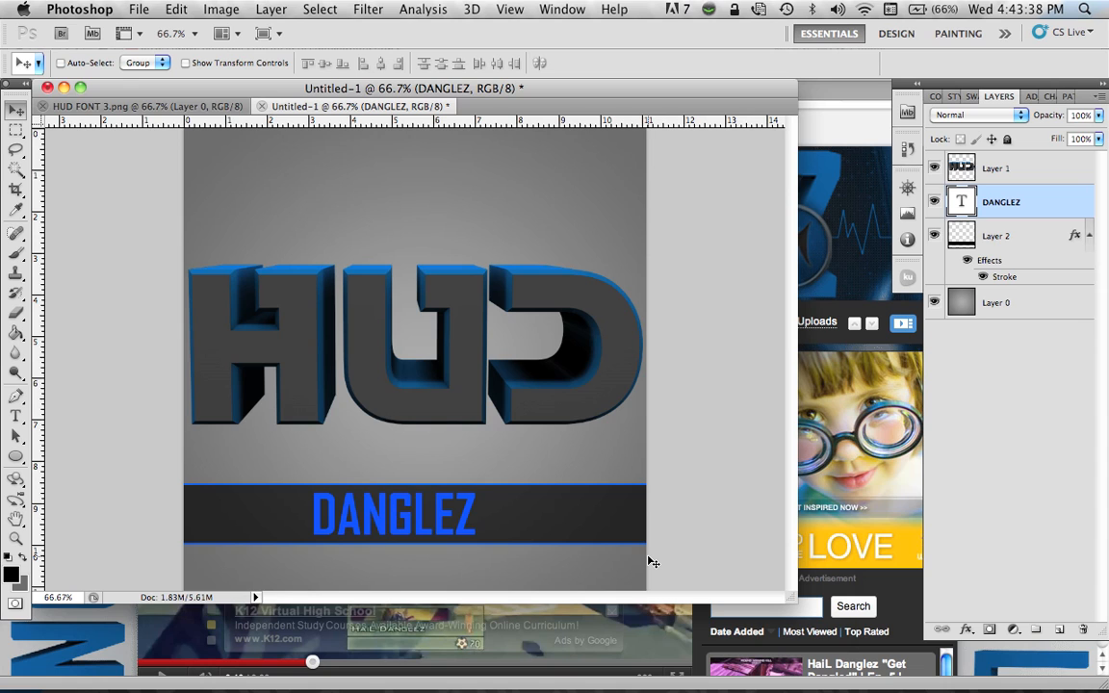
key(Right)
key(Right)
key(Right)
key(Right)
key(Right)
key(Right)
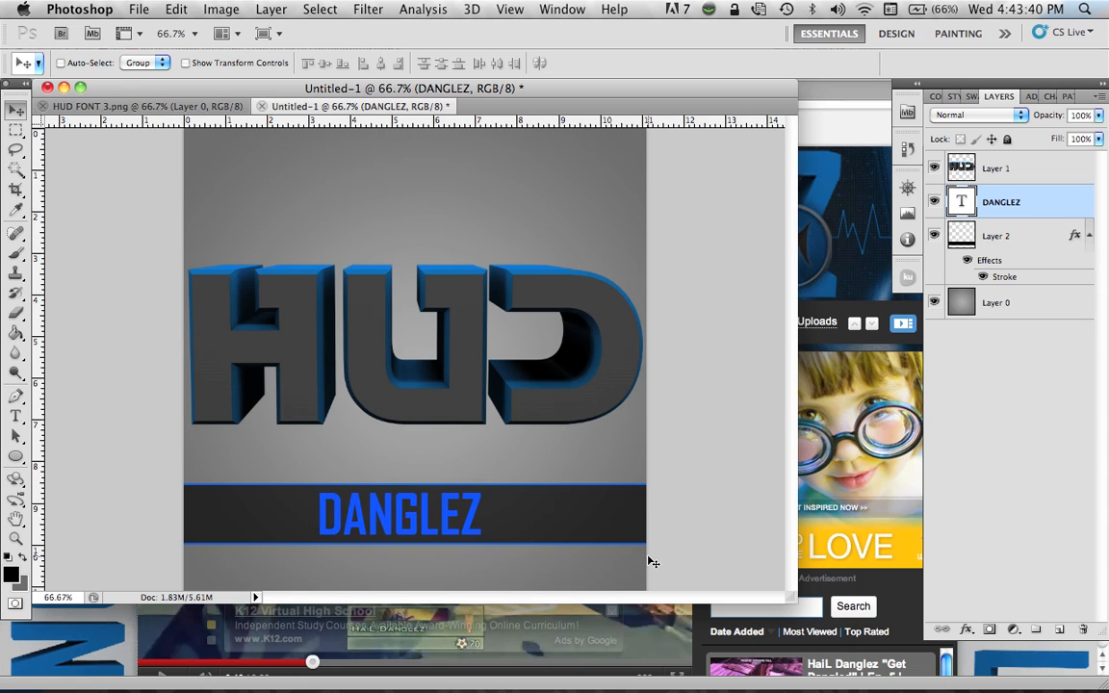
Apply a Gradient Overlay to the DANGLEZ text layer with the Reflected style and the gradient reversed
double_click(1052, 204)
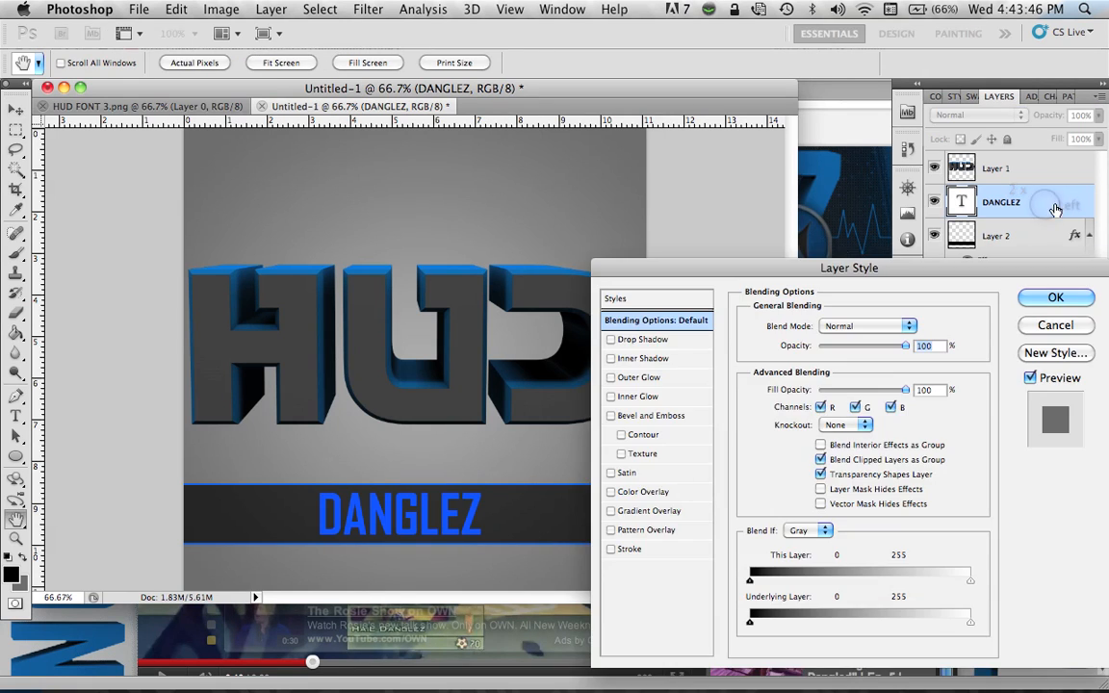
click(655, 511)
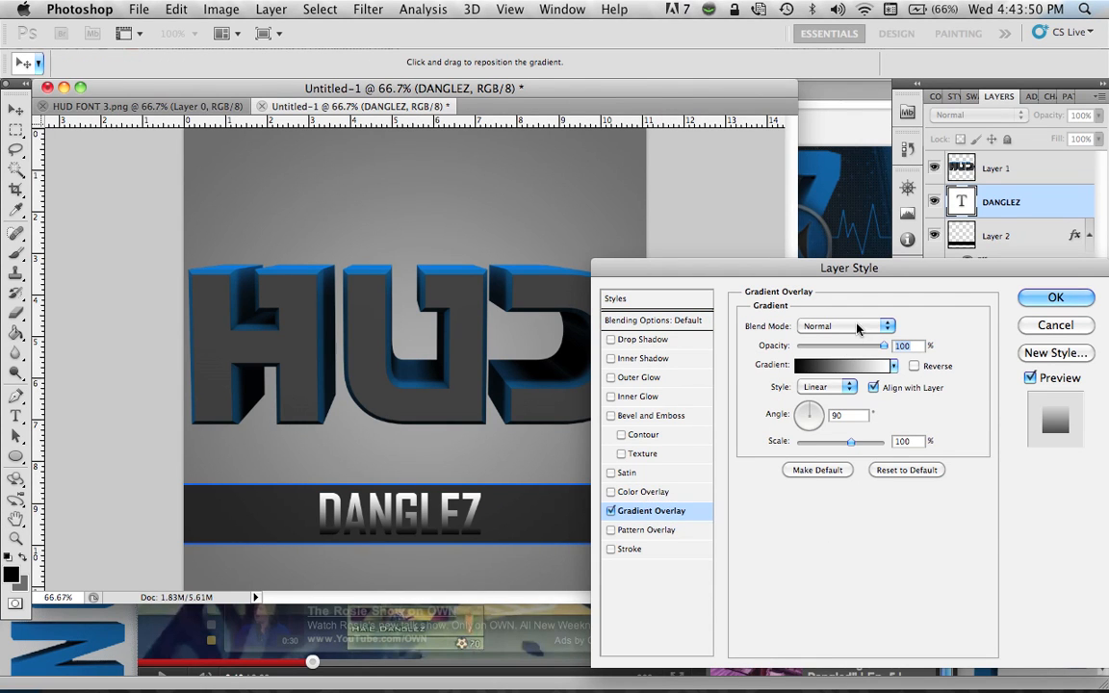
click(832, 389)
click(826, 422)
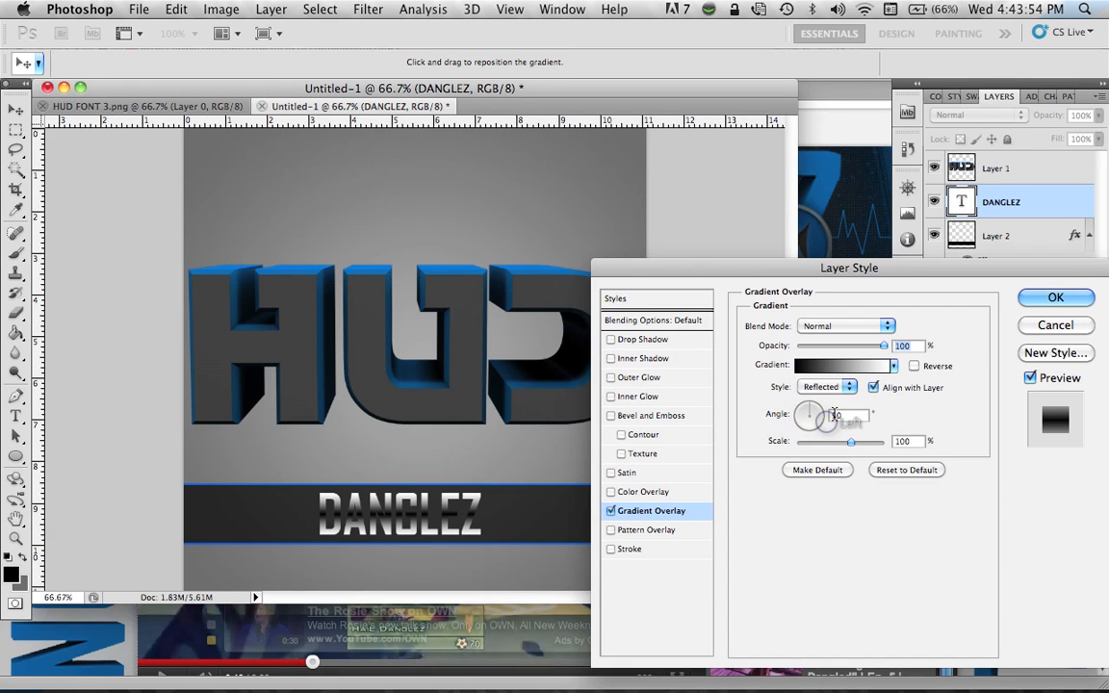
click(914, 366)
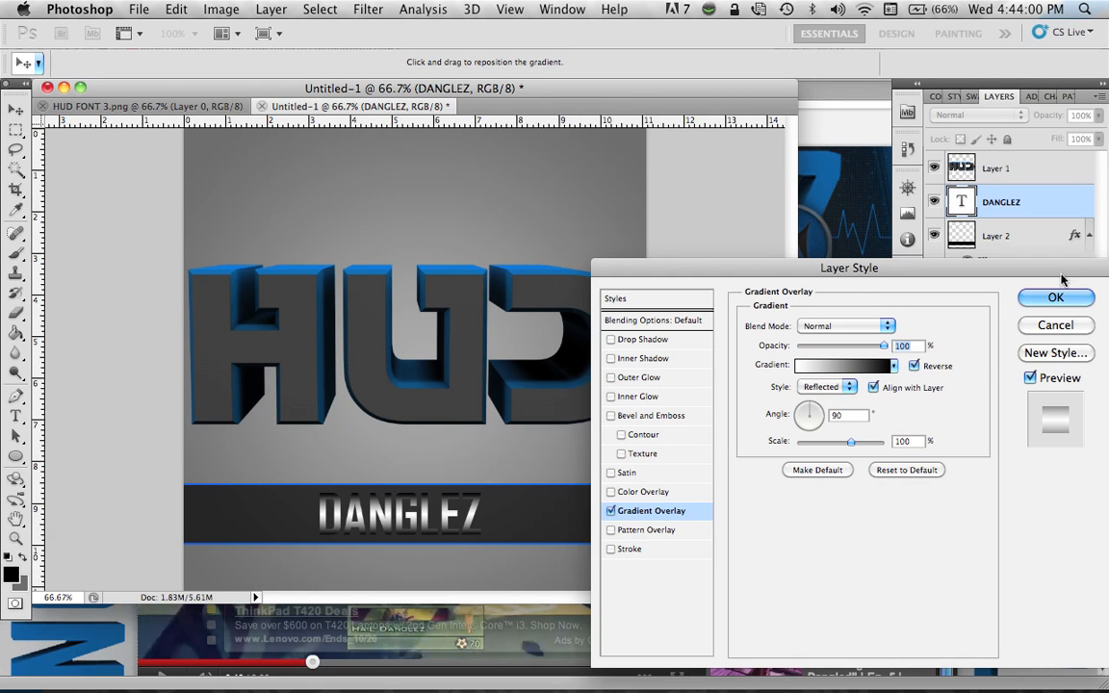
key(Return)
Sample the blue of the strip's edge line and brighten it to set the foreground colour to 0067ff
click(12, 575)
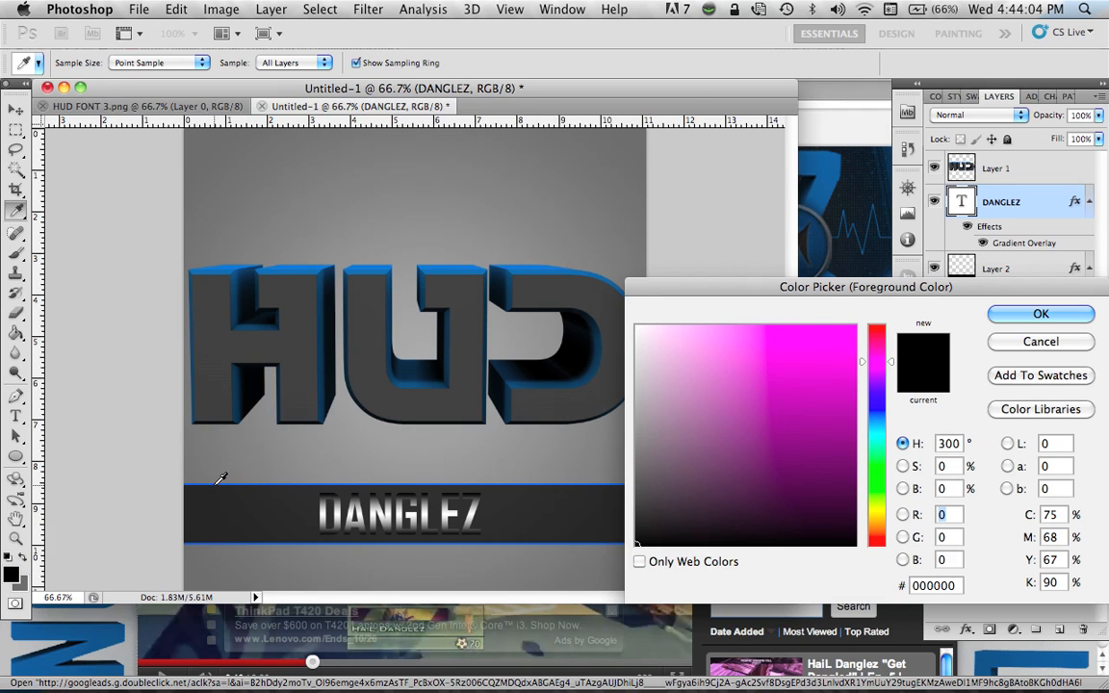
click(218, 482)
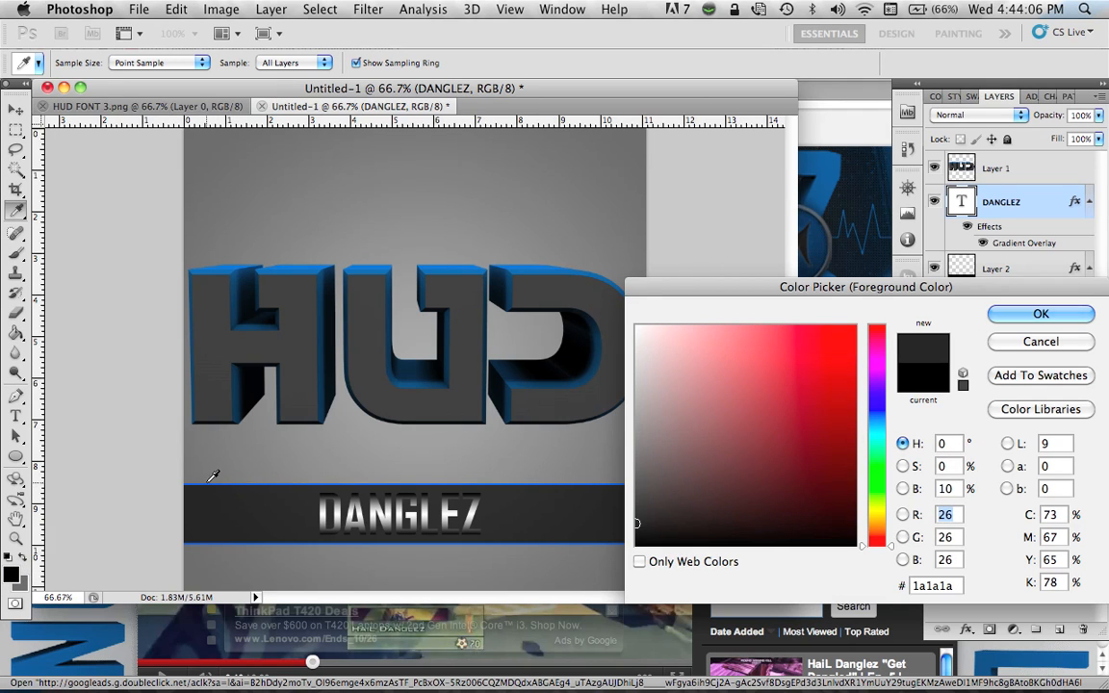
click(212, 485)
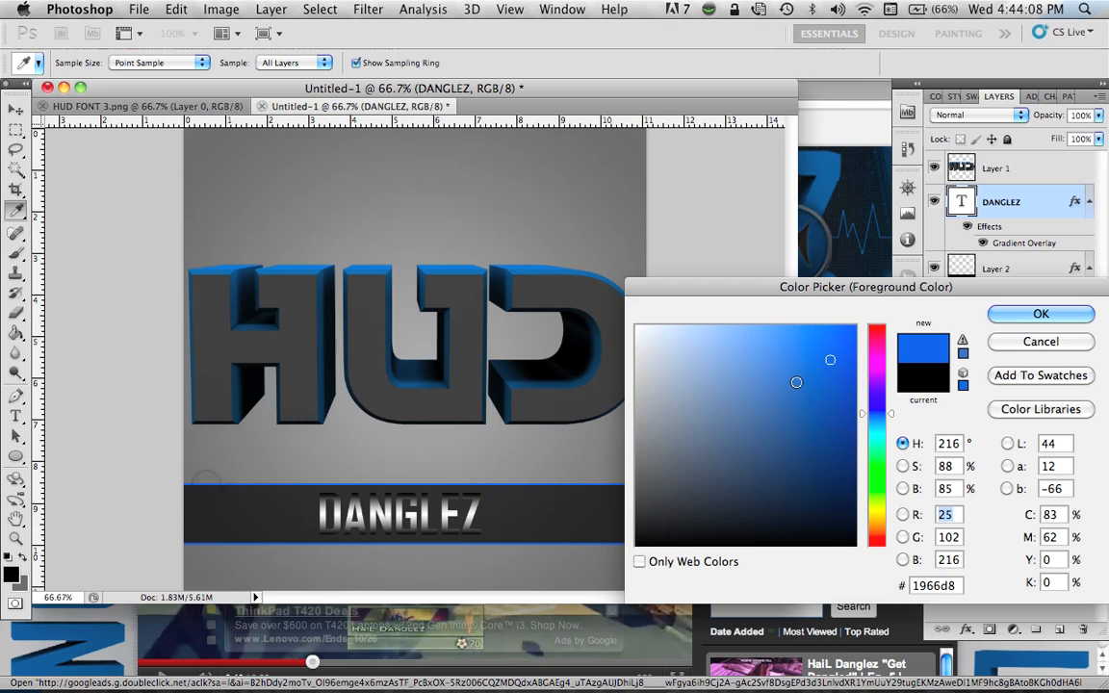
drag(853, 349, 856, 326)
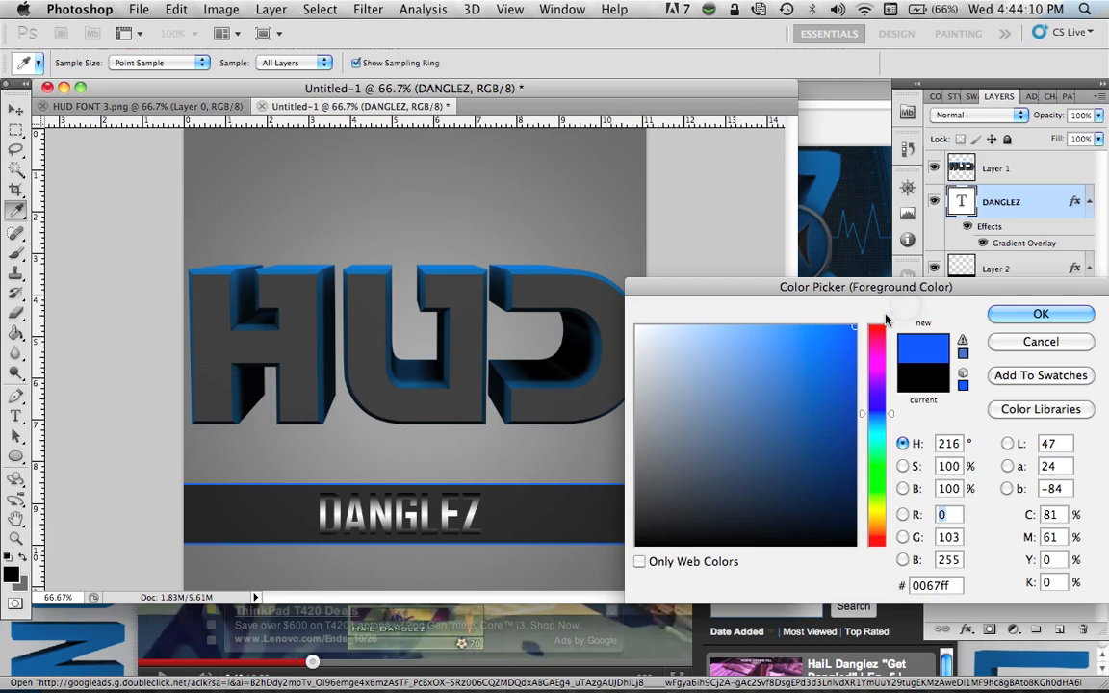
key(Return)
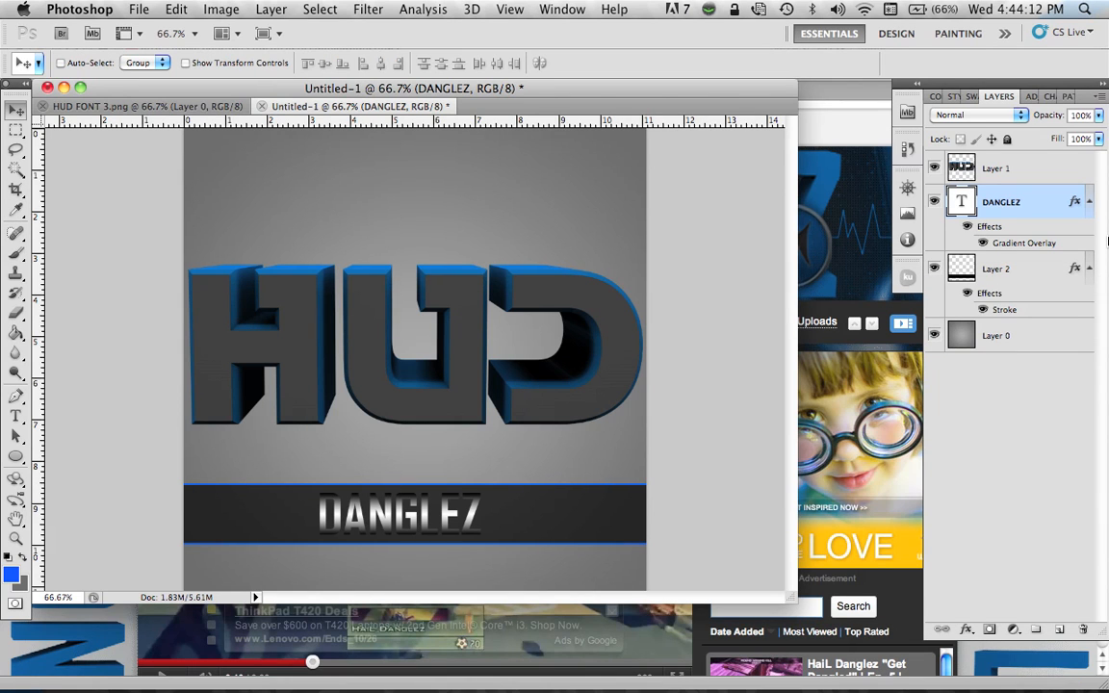
In the DANGLEZ layer's gradient overlay, recolour the white stop at 100% with the foreground blue 0067ff
double_click(1042, 202)
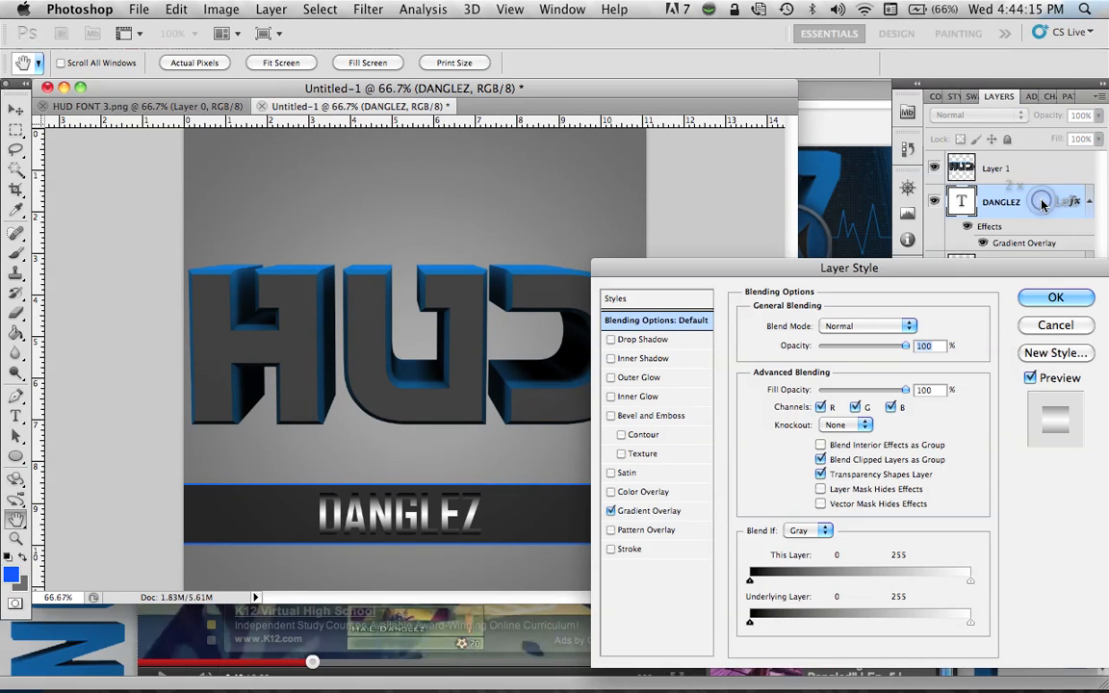
click(666, 515)
click(775, 286)
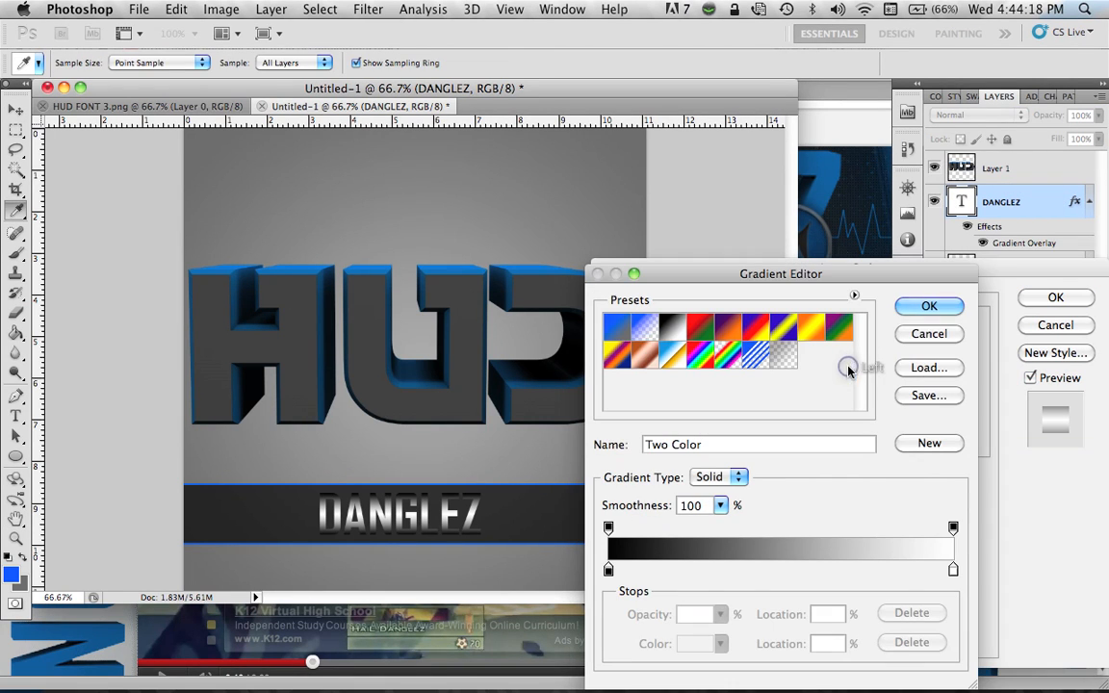
click(954, 570)
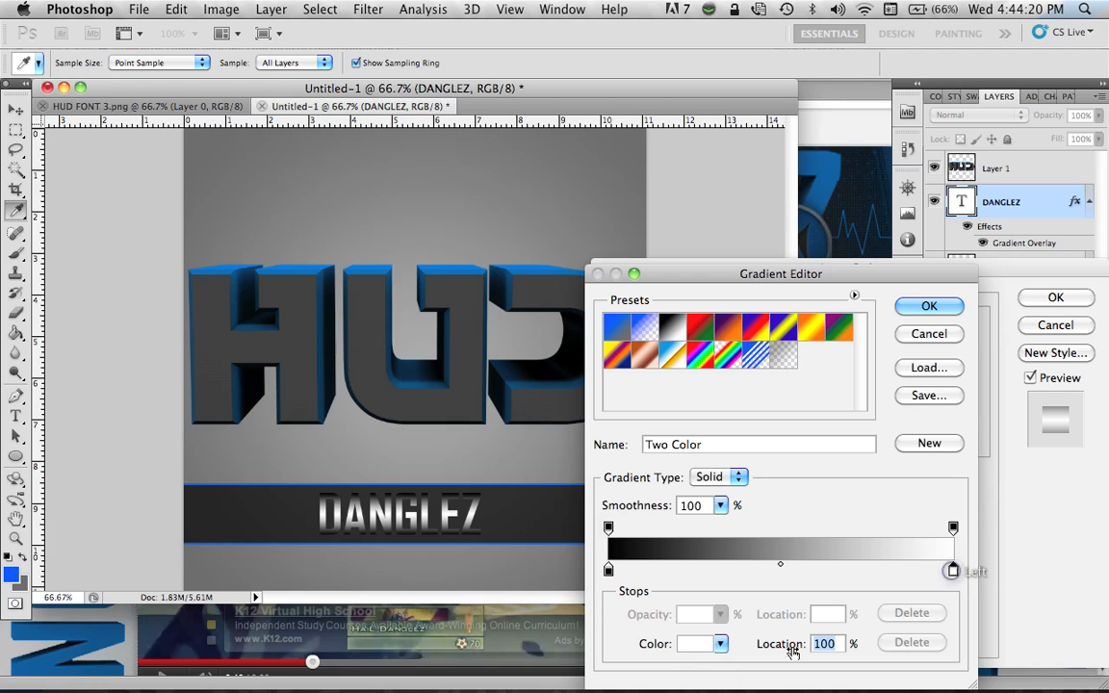
click(695, 643)
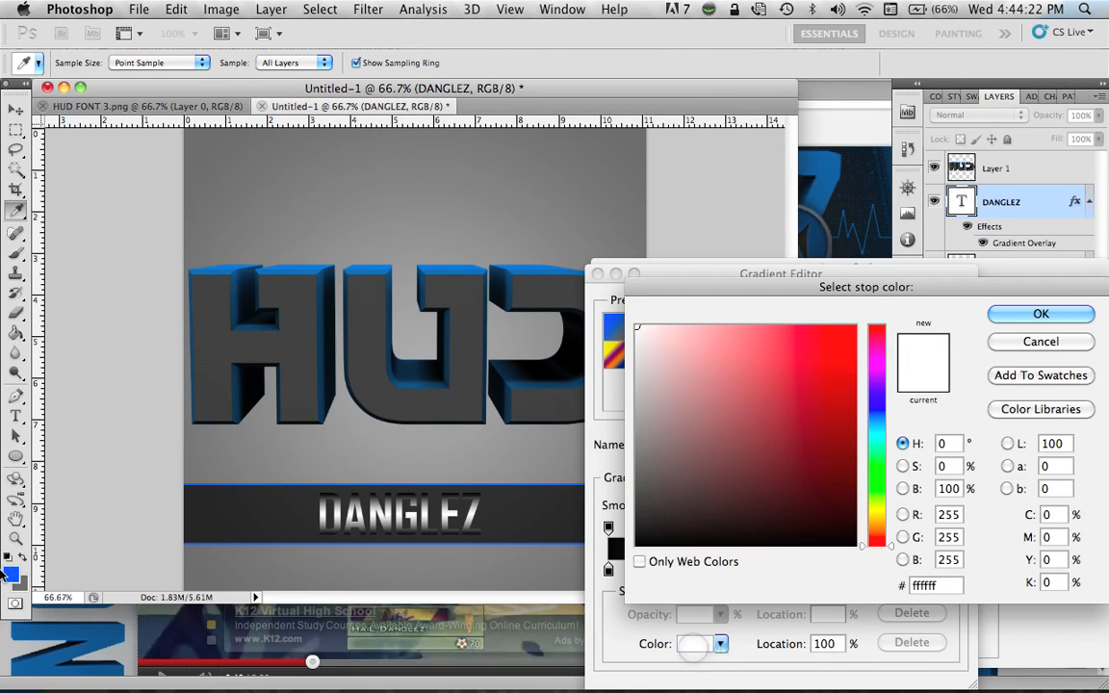
click(13, 573)
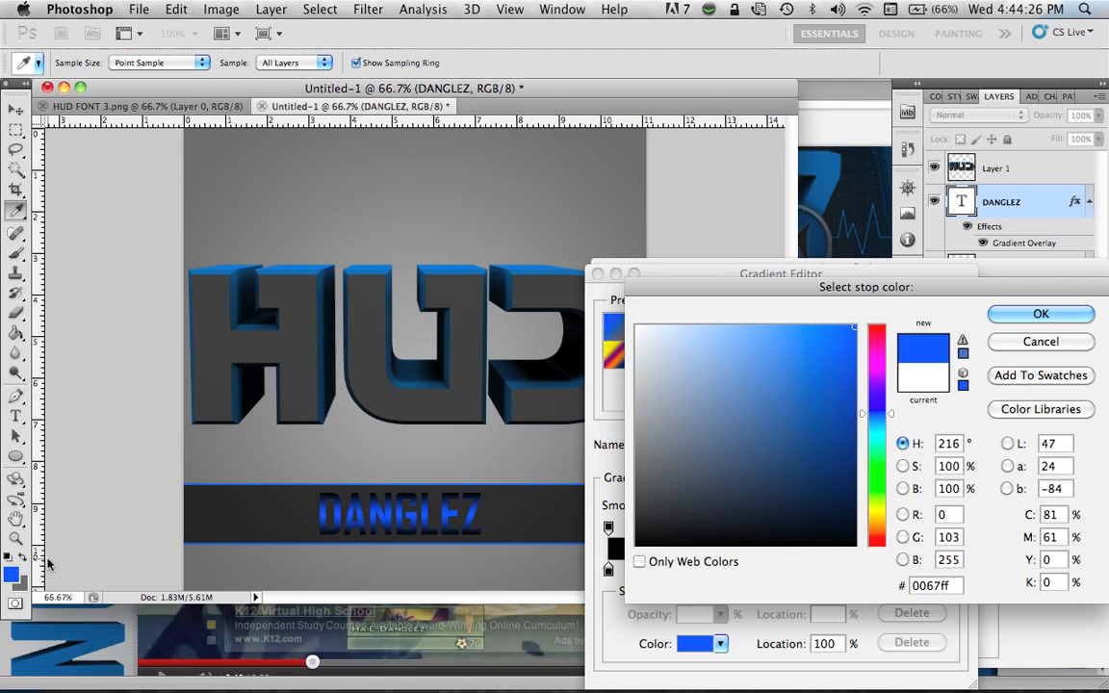
key(Return)
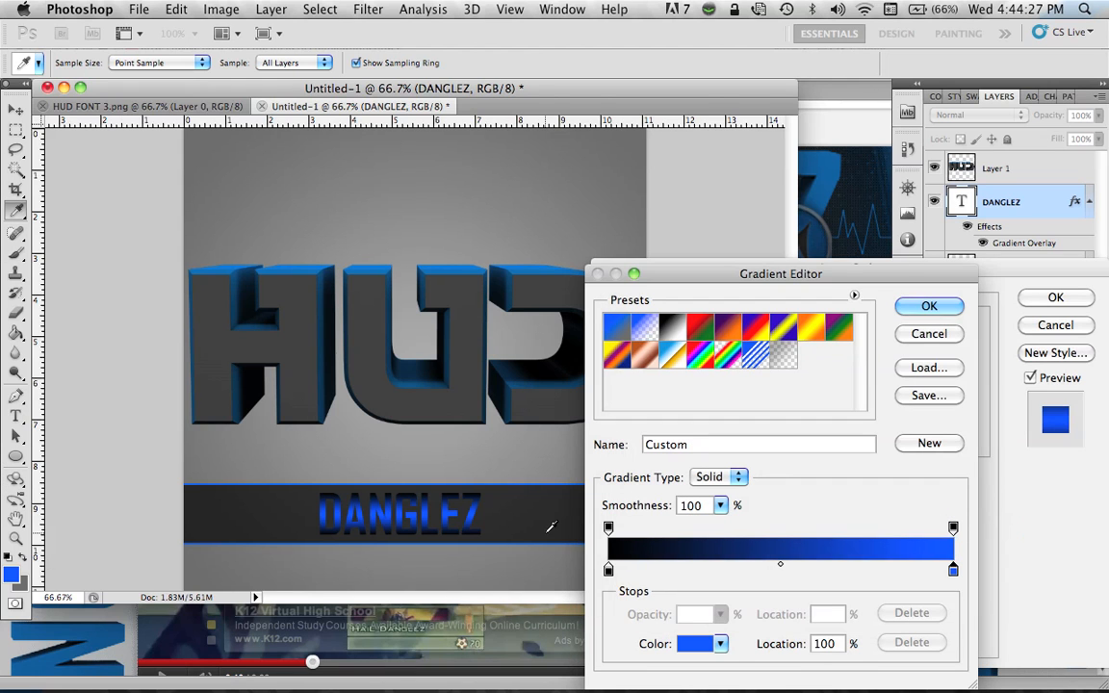
Recolour the gradient's black stop at 0% to dark blue 003076 and apply the overlay to the DANGLEZ text
click(609, 571)
click(694, 643)
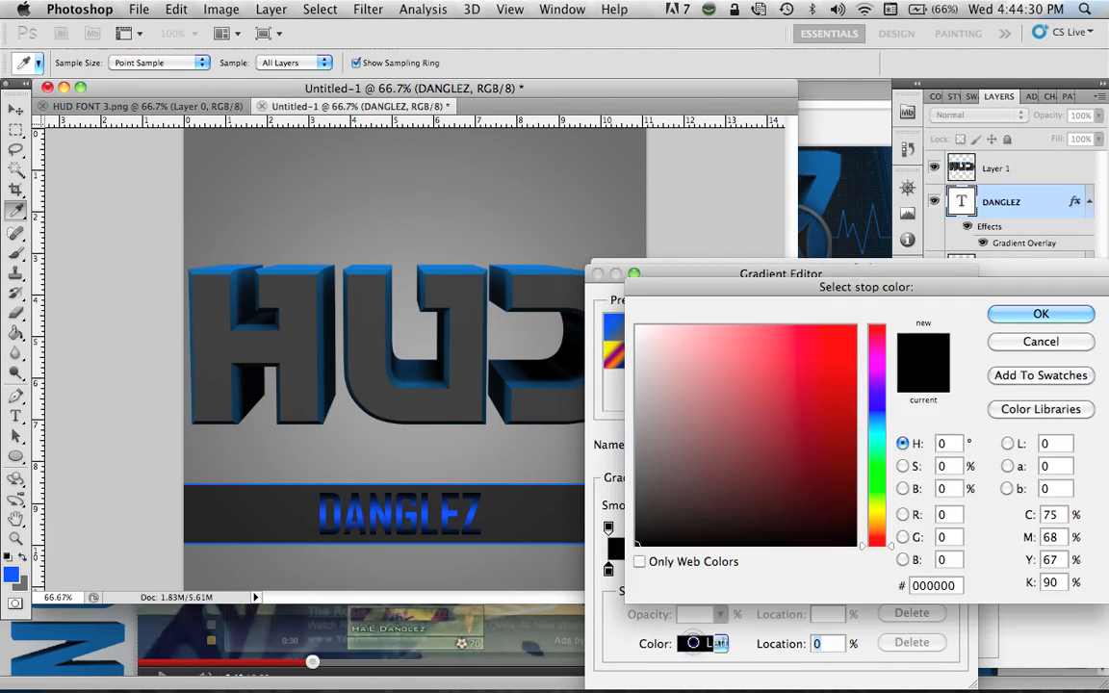
click(11, 574)
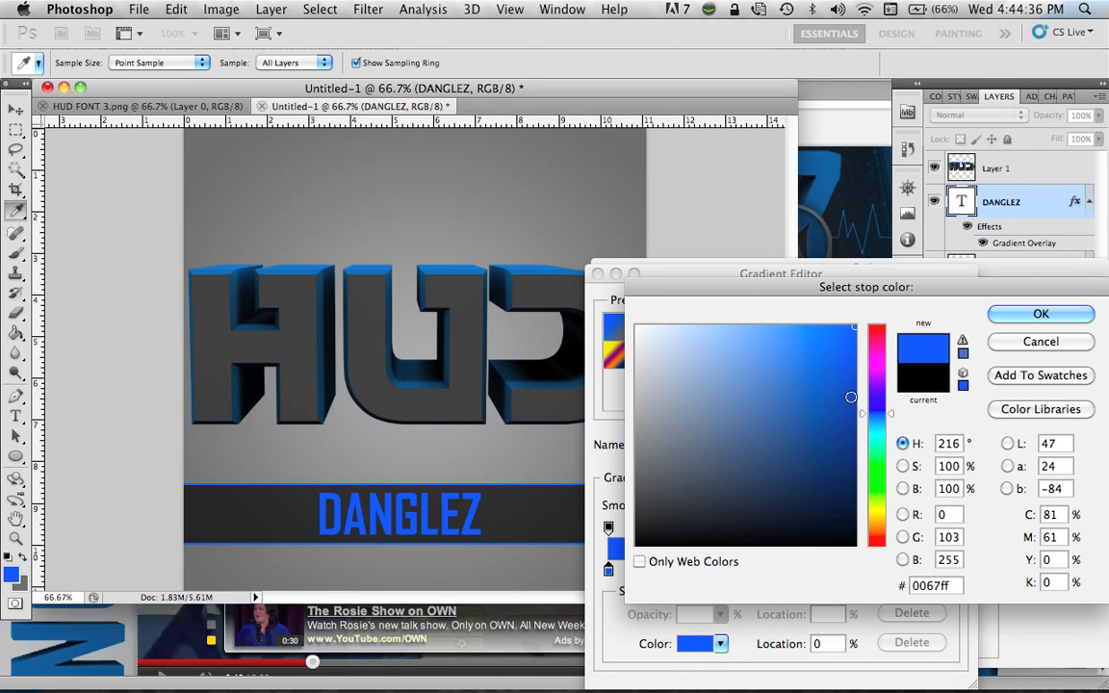
mouse_move(850, 361)
mouse_down()
mouse_move(853, 345)
mouse_move(883, 470)
mouse_move(854, 471)
mouse_move(854, 443)
mouse_up()
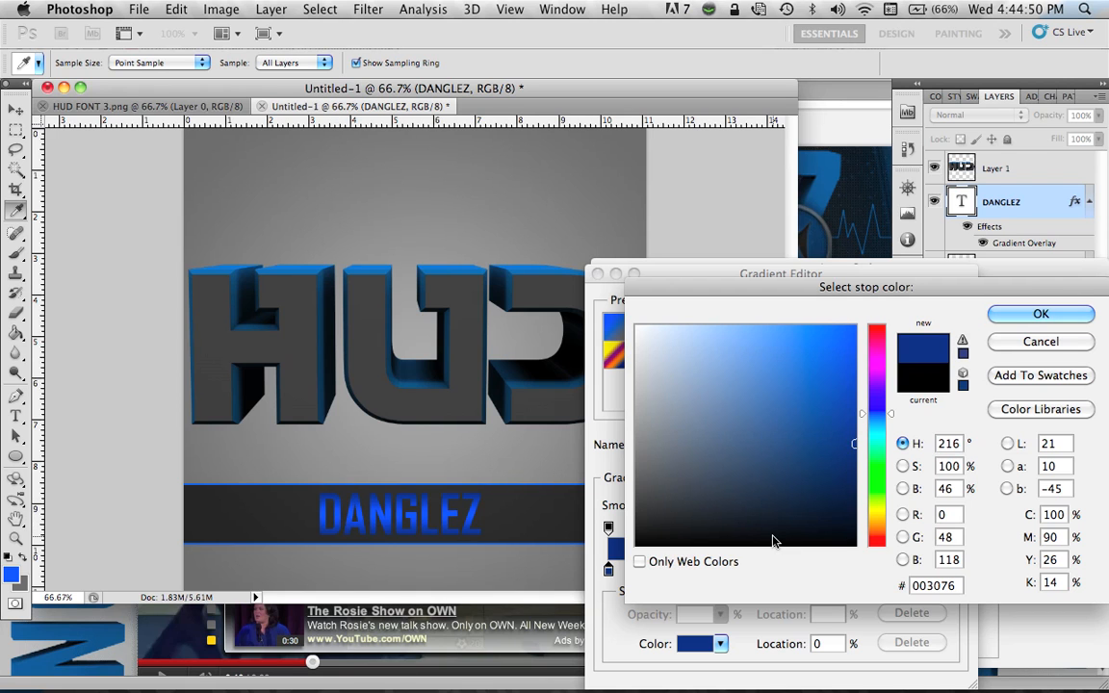
key(Return)
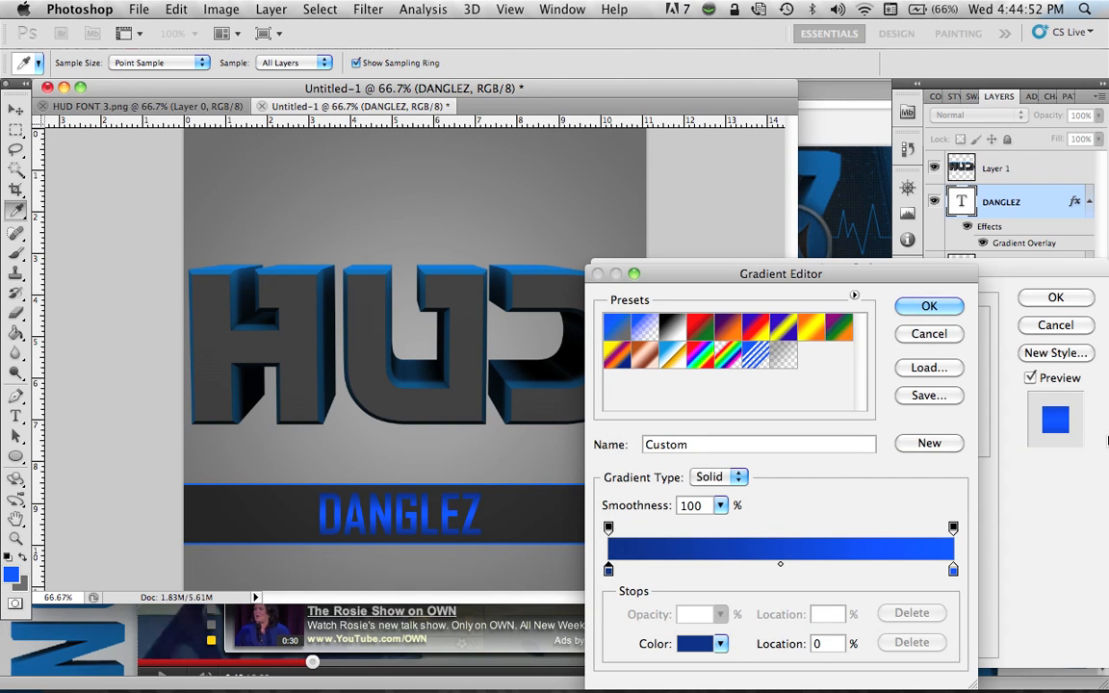
key(Return)
key(Return)
key(v)
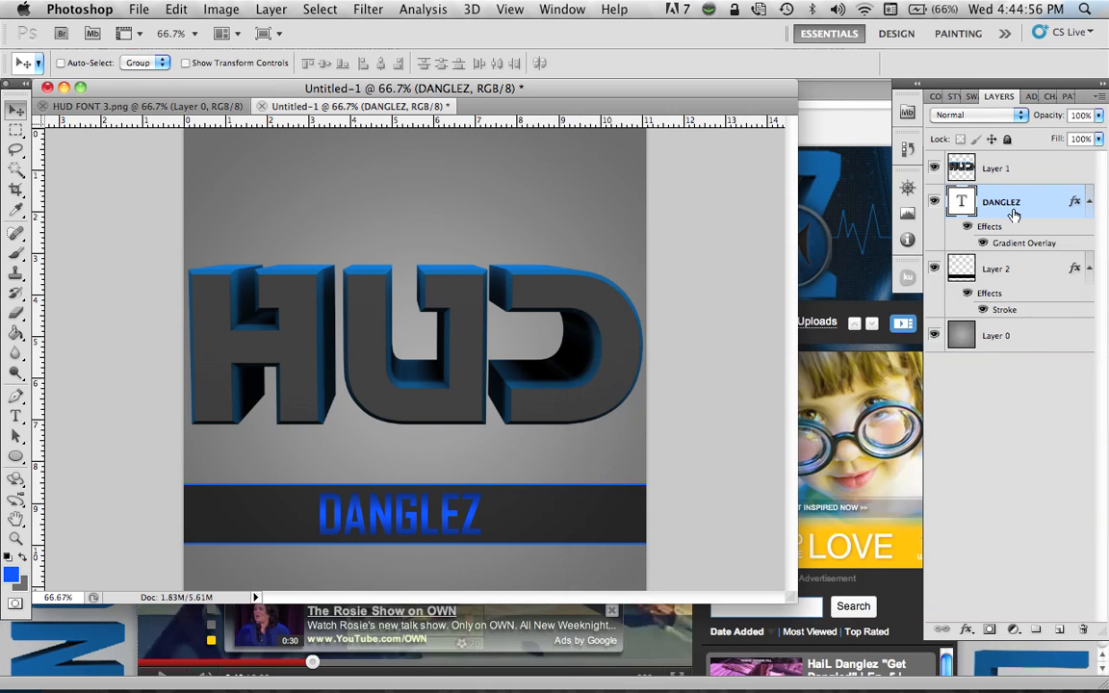
Set the strip's stroke size to 6 px and move the strip together with the DANGLEZ text up to just beneath the HUD lettering
double_click(1006, 286)
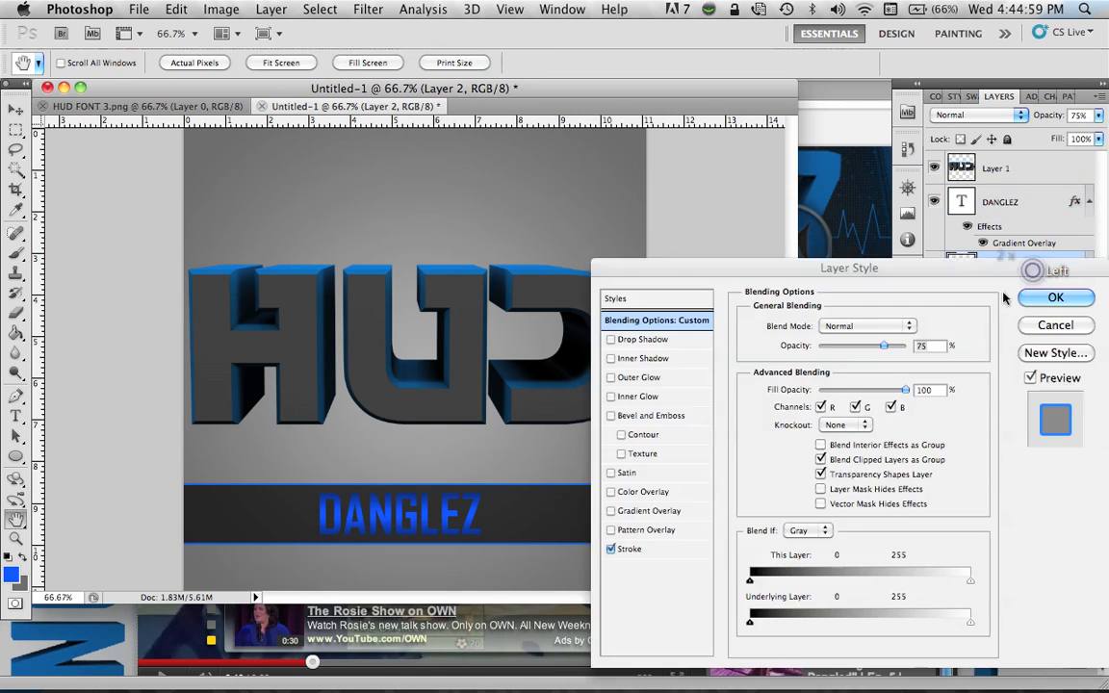
click(611, 549)
click(800, 322)
drag(800, 322, 803, 325)
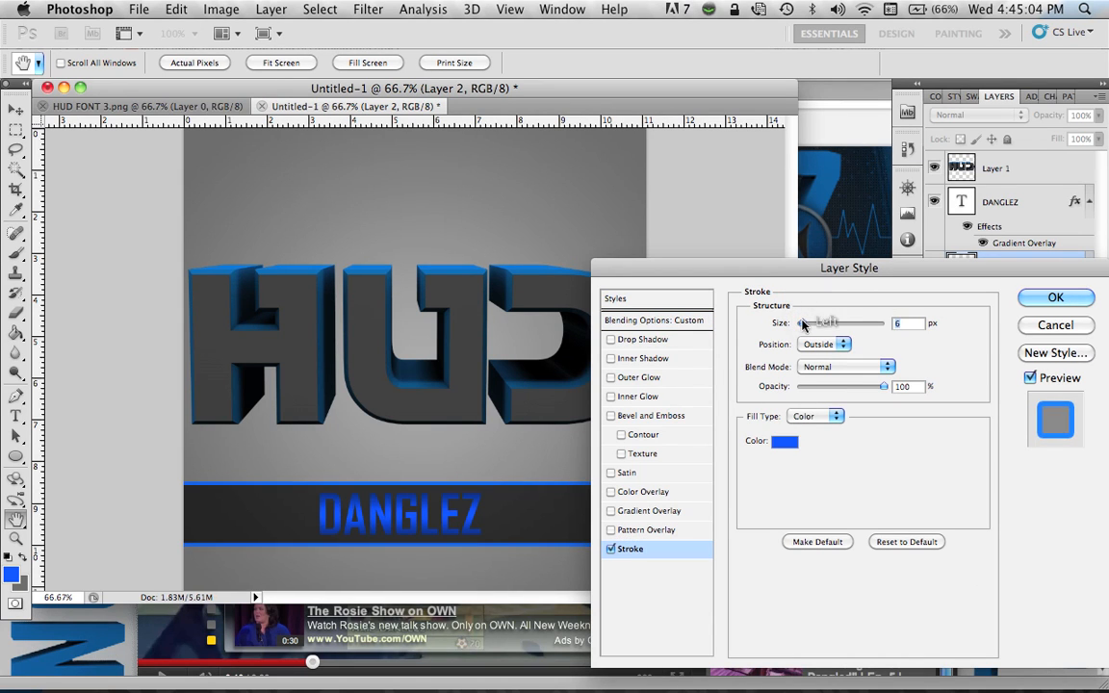
key(Return)
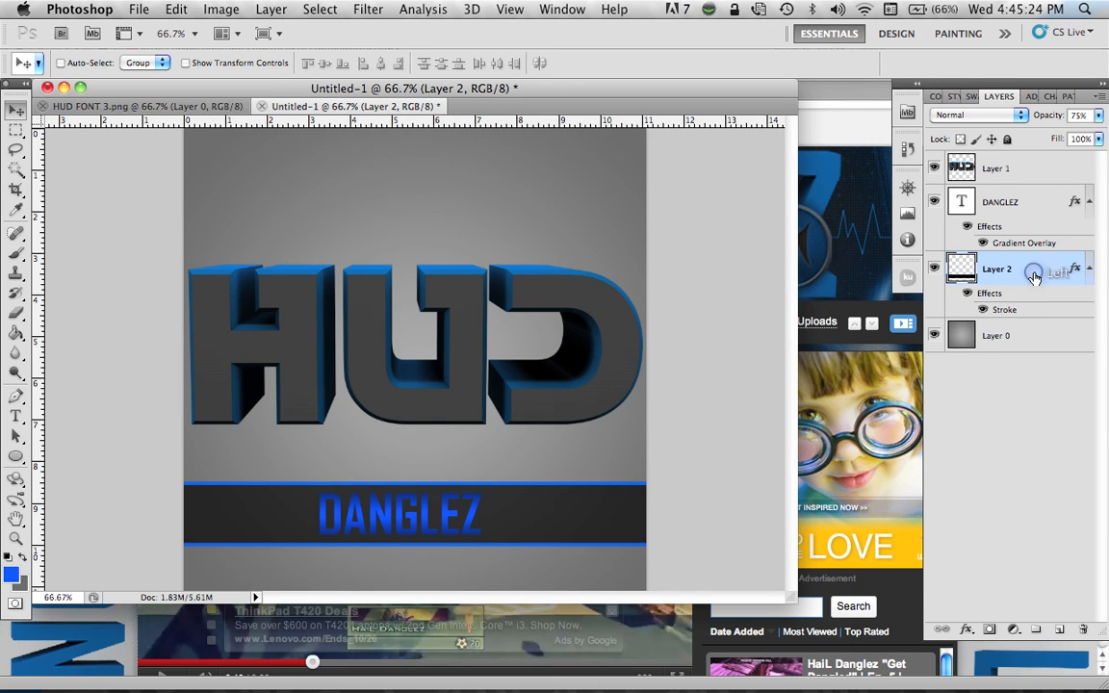
shift+click(1027, 198)
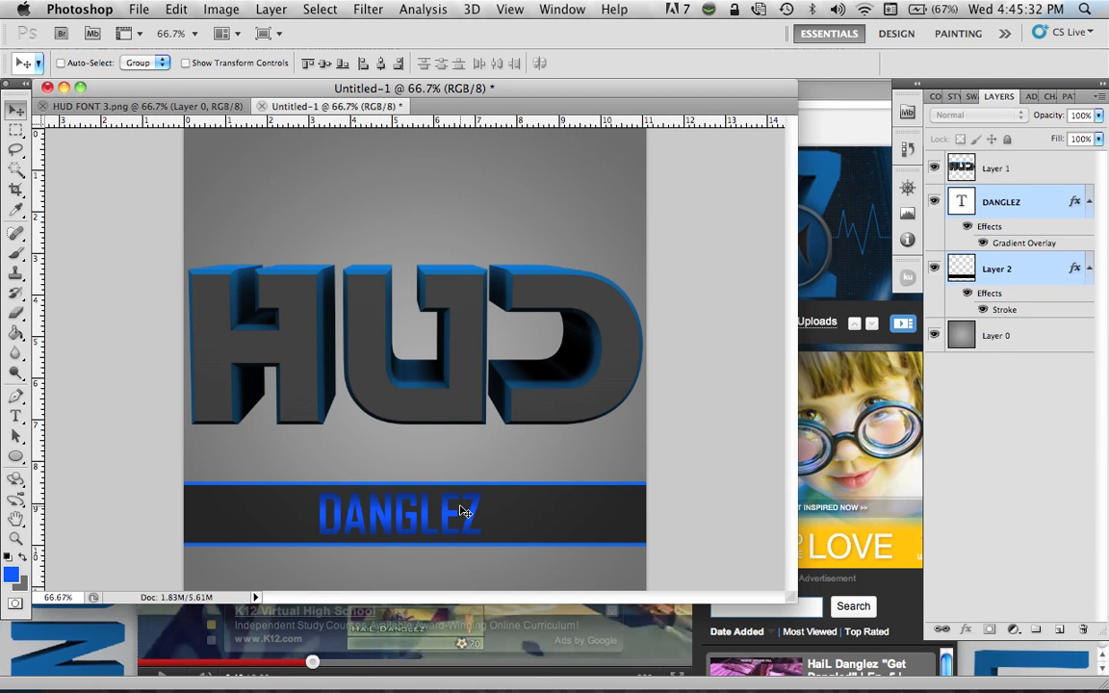
drag(455, 507, 438, 472)
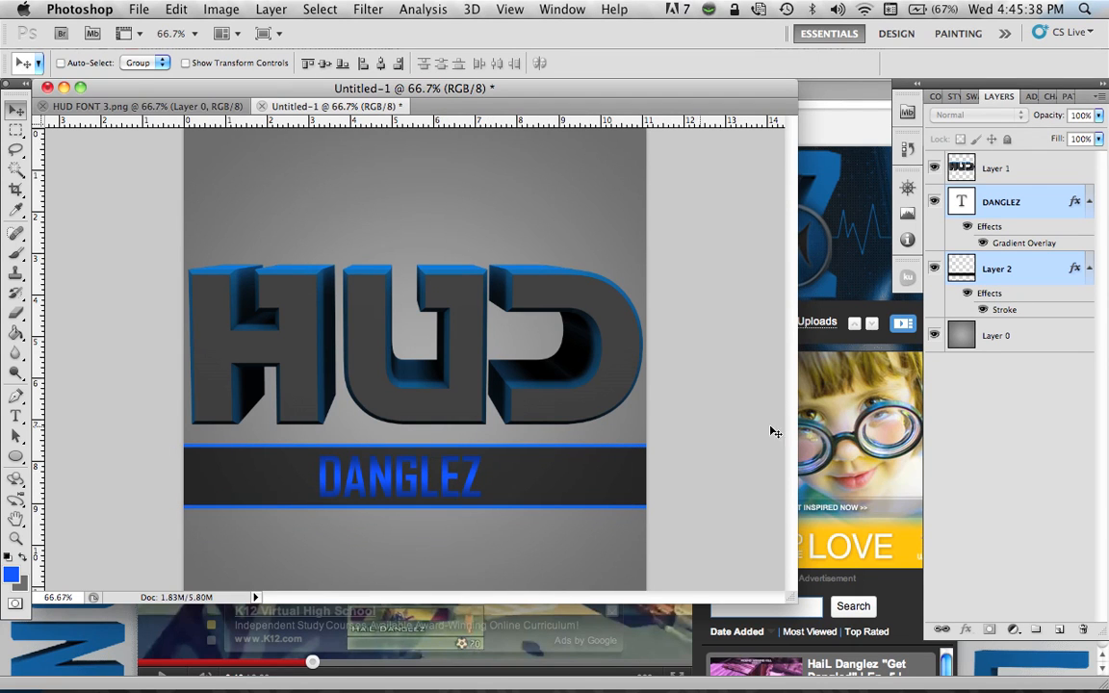
Try rotating the dark strip counter-clockwise into a diagonal band, and undo the rotation
click(1043, 268)
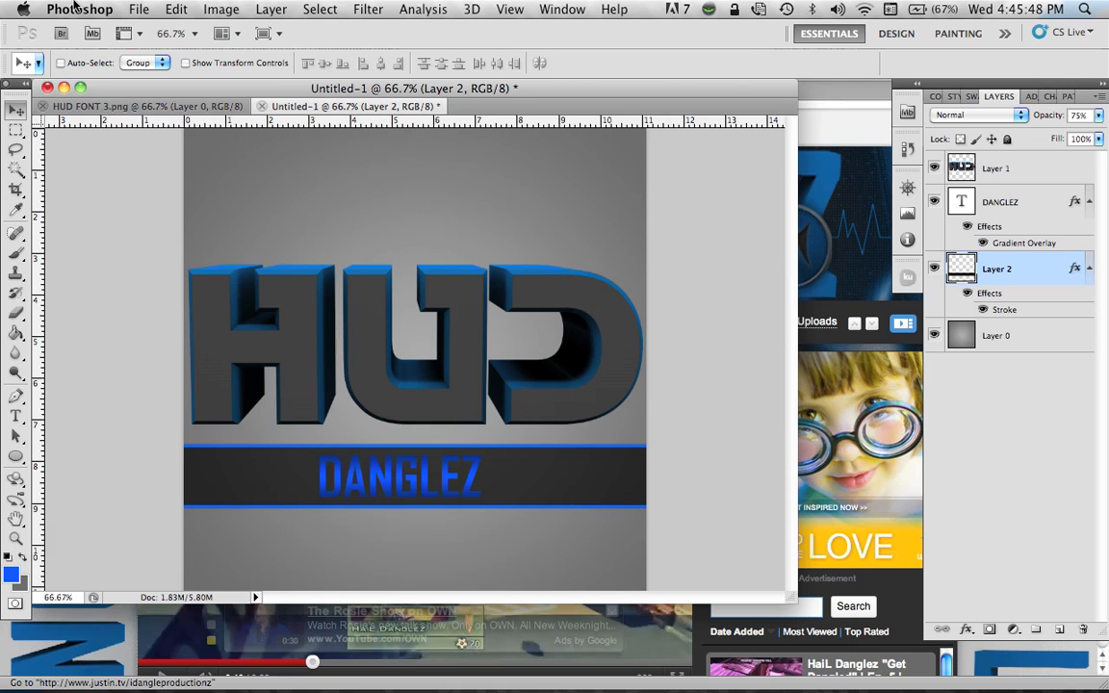
click(176, 10)
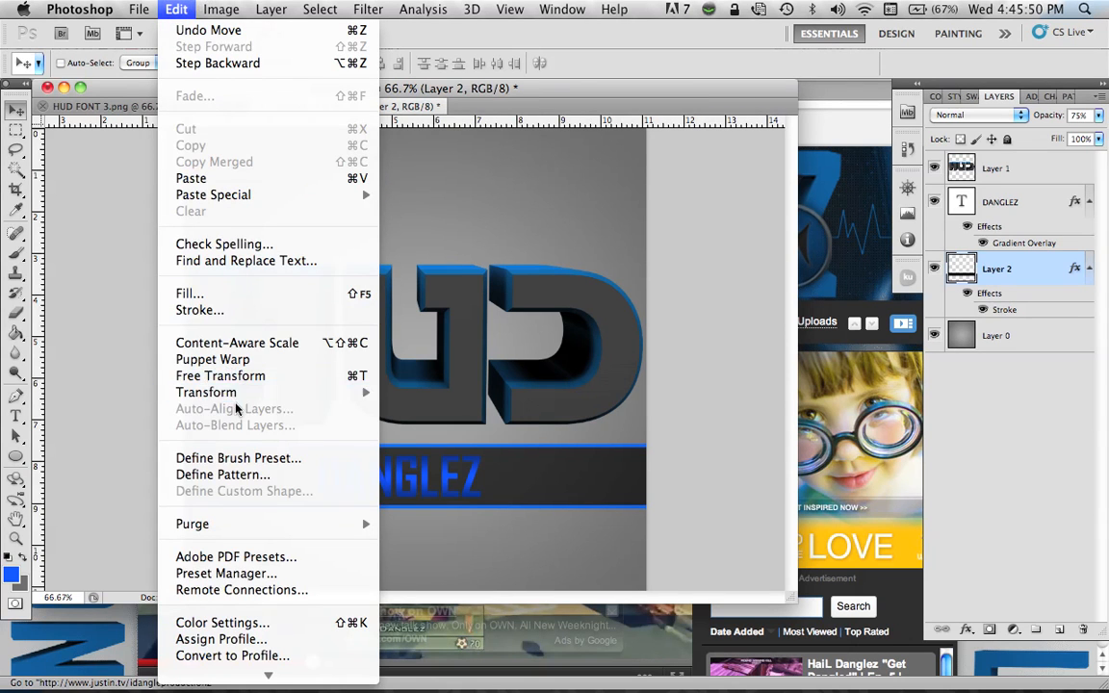
mouse_move(241, 395)
click(483, 458)
drag(148, 520, 168, 575)
key(Return)
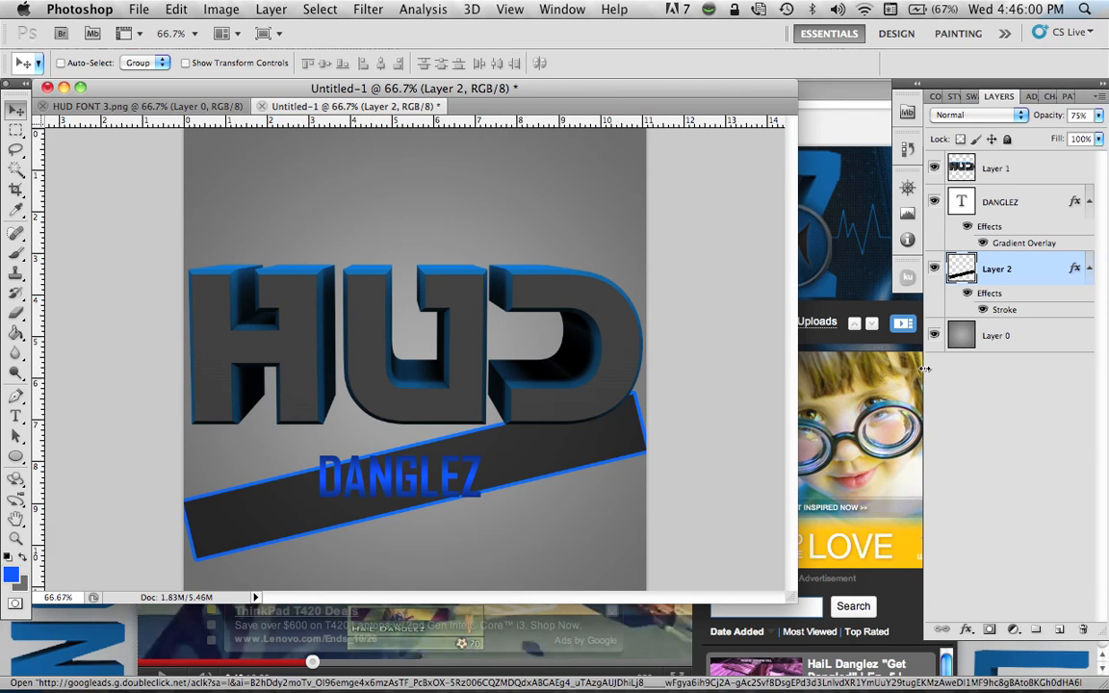
key(super+z)
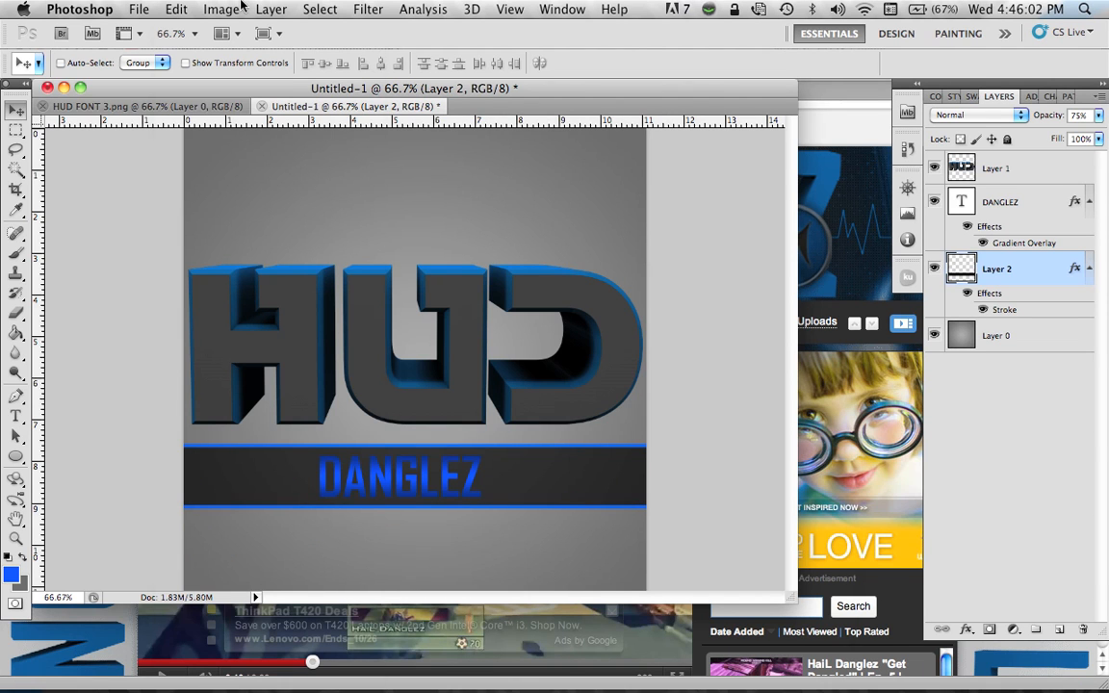
Scale the dark strip horizontally so its left end extends well beyond the canvas's left edge
click(177, 8)
mouse_move(347, 393)
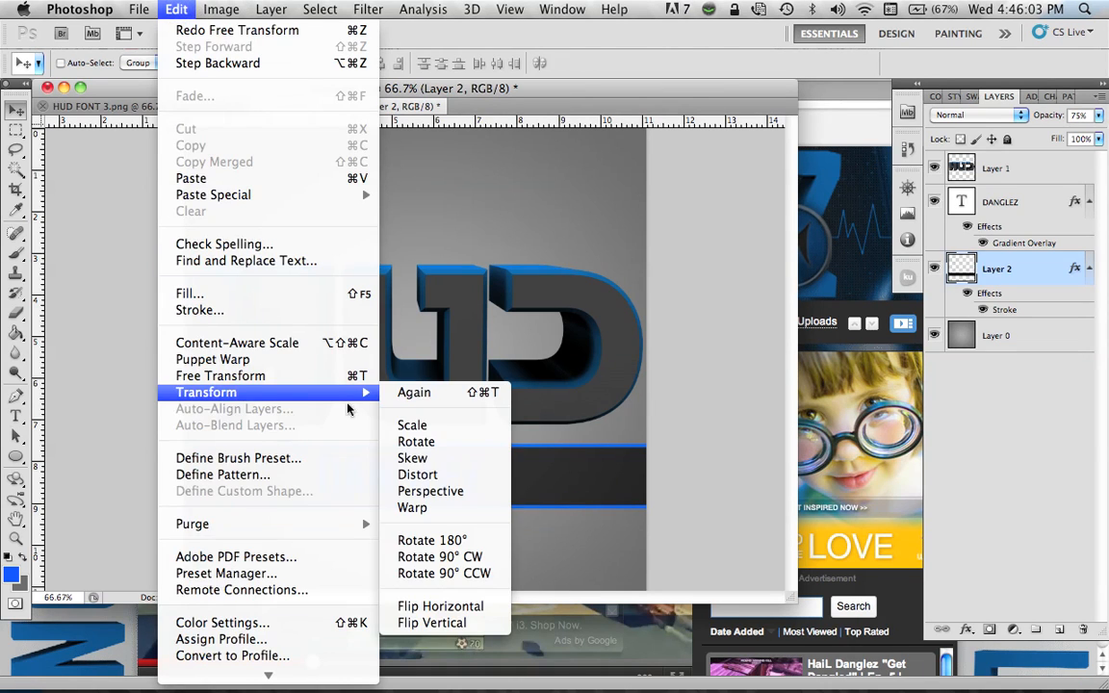
click(421, 425)
drag(184, 476, 66, 478)
key(Return)
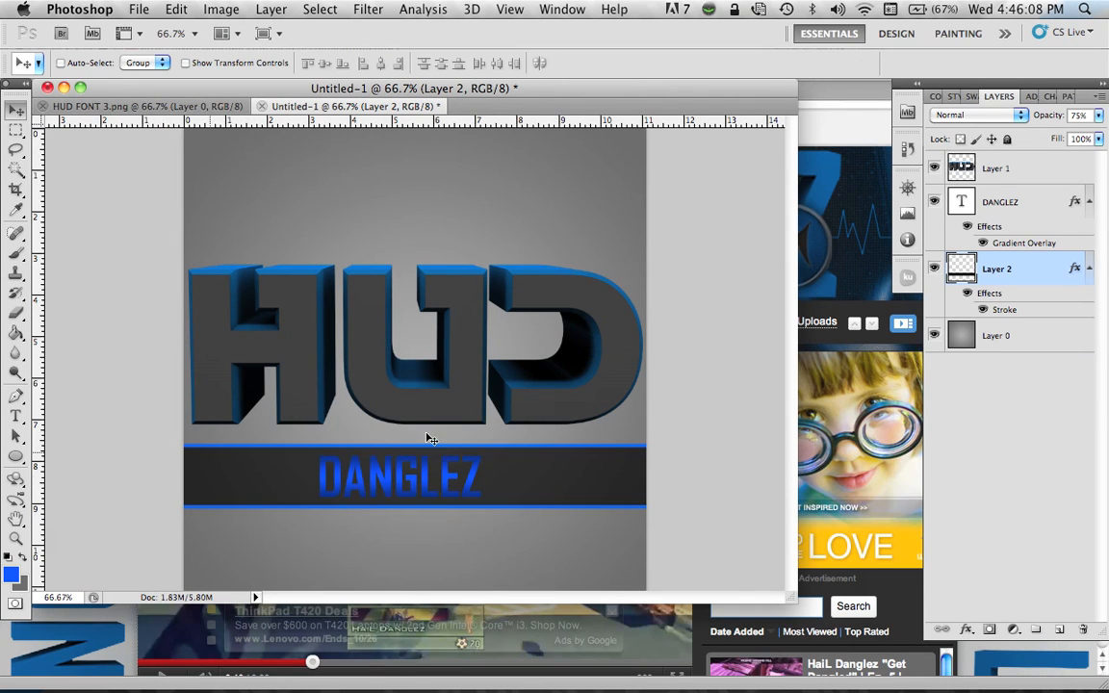
Scale the dark strip horizontally so its right end extends well beyond the canvas's right edge
click(177, 9)
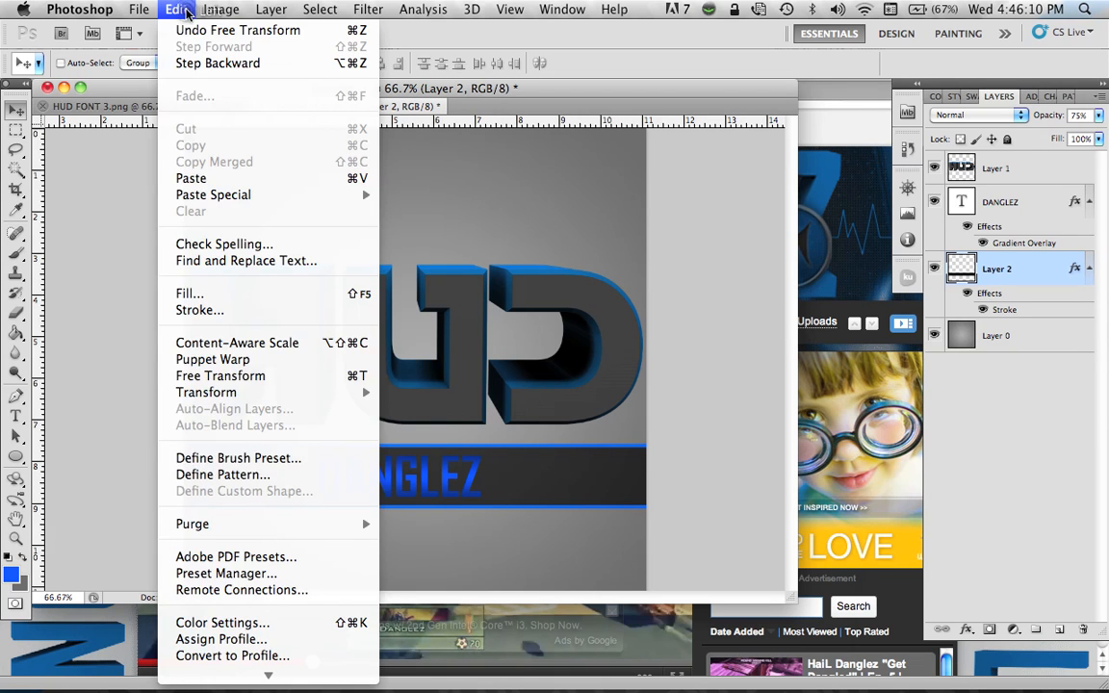
mouse_move(258, 398)
click(414, 426)
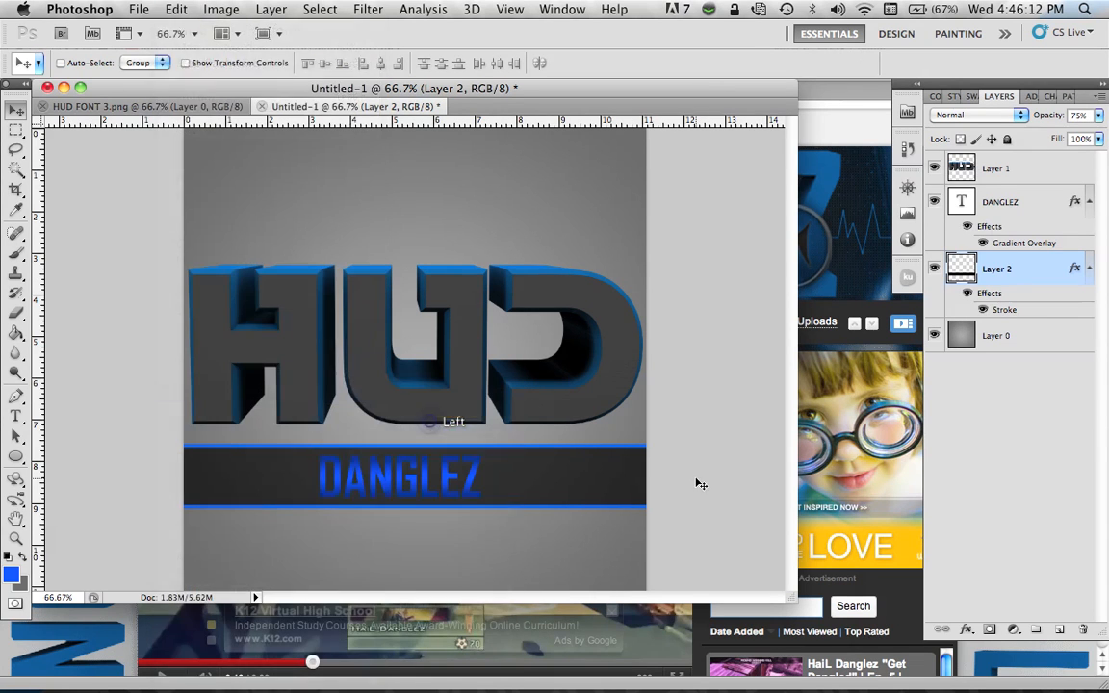
drag(646, 477, 770, 477)
key(Return)
Rotate the HUD lettering, DANGLEZ text and dark strip together about 12.4° counter-clockwise and shift them slightly up and to the right
shift+click(1035, 165)
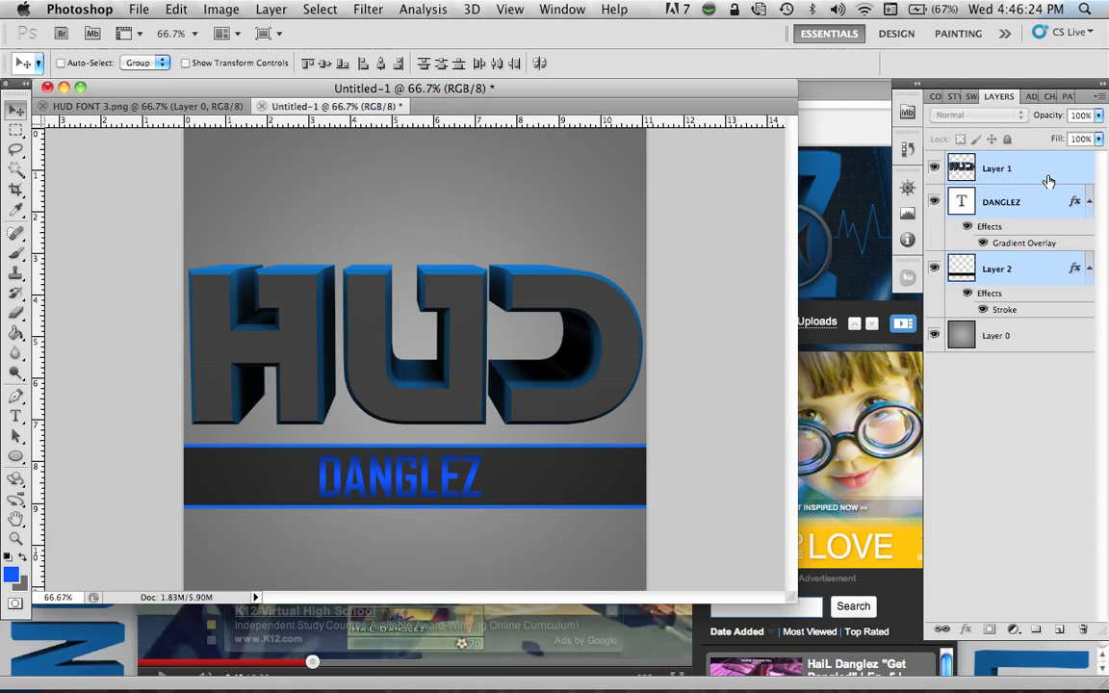
click(176, 8)
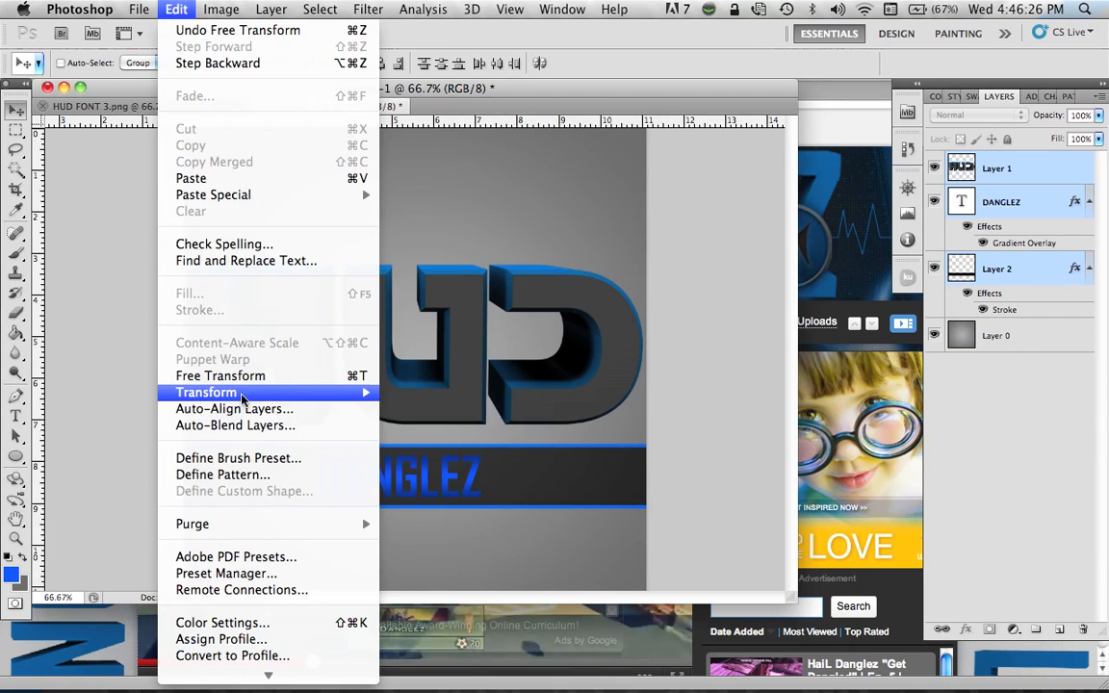
mouse_move(361, 392)
click(485, 440)
drag(82, 533, 166, 576)
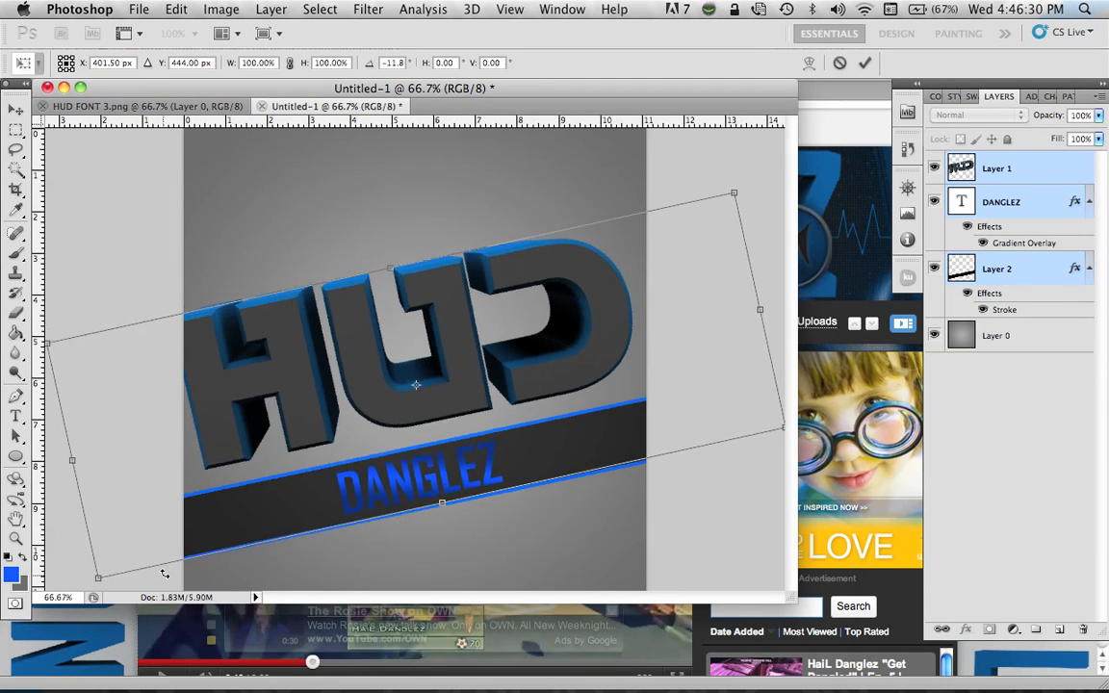
drag(472, 305, 482, 286)
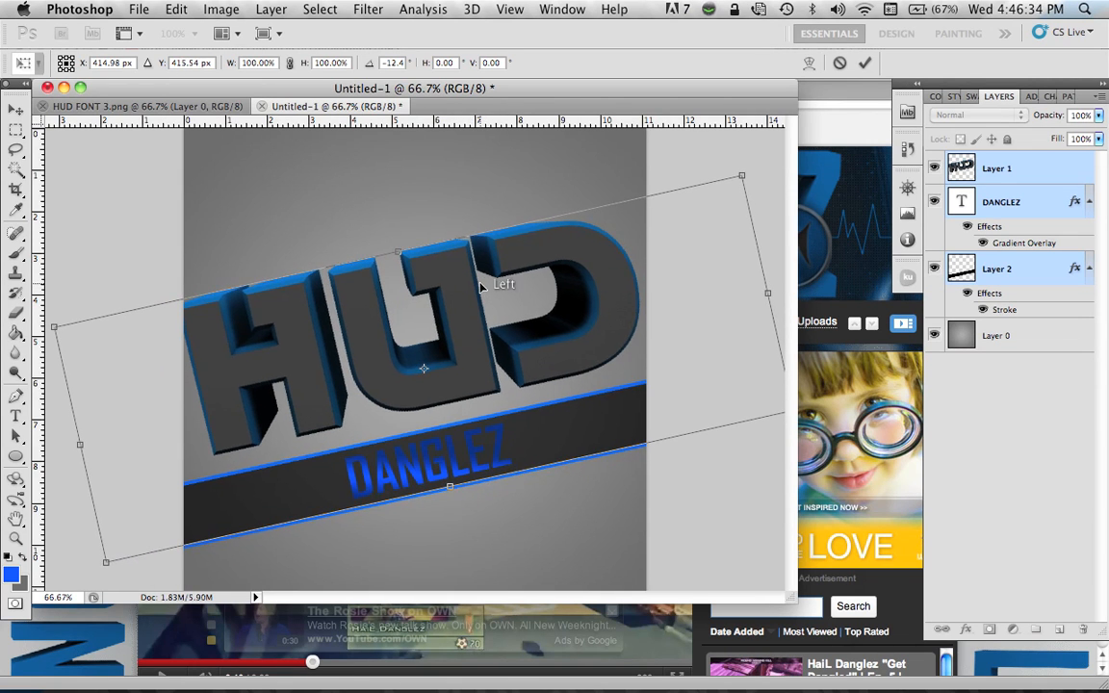
key(Return)
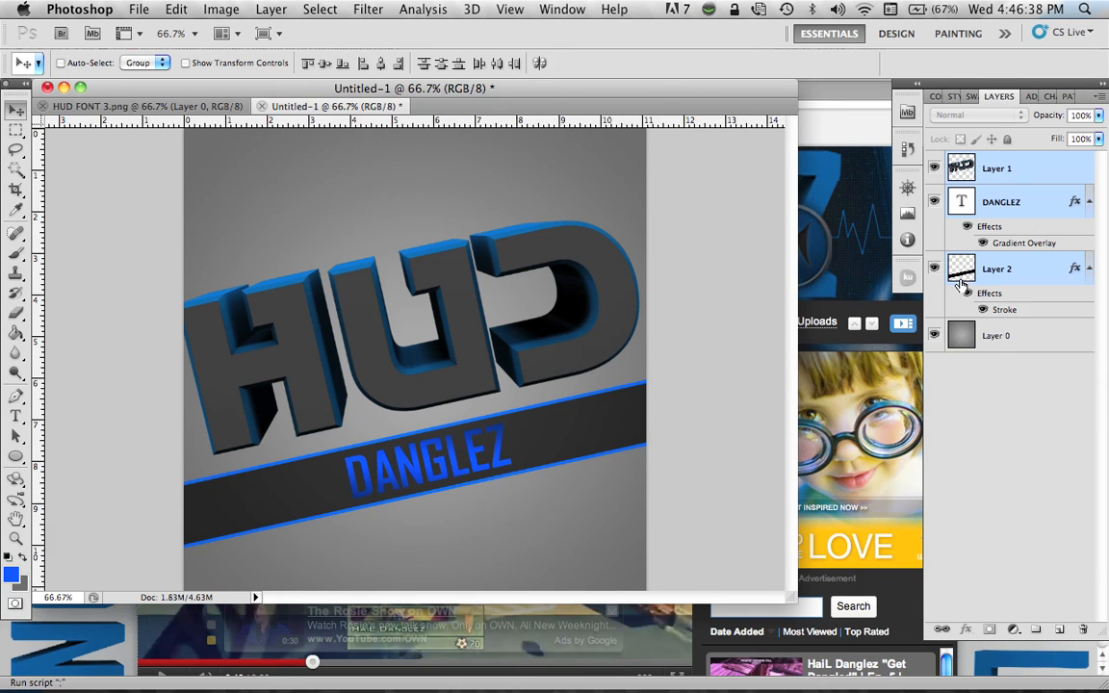
click(989, 512)
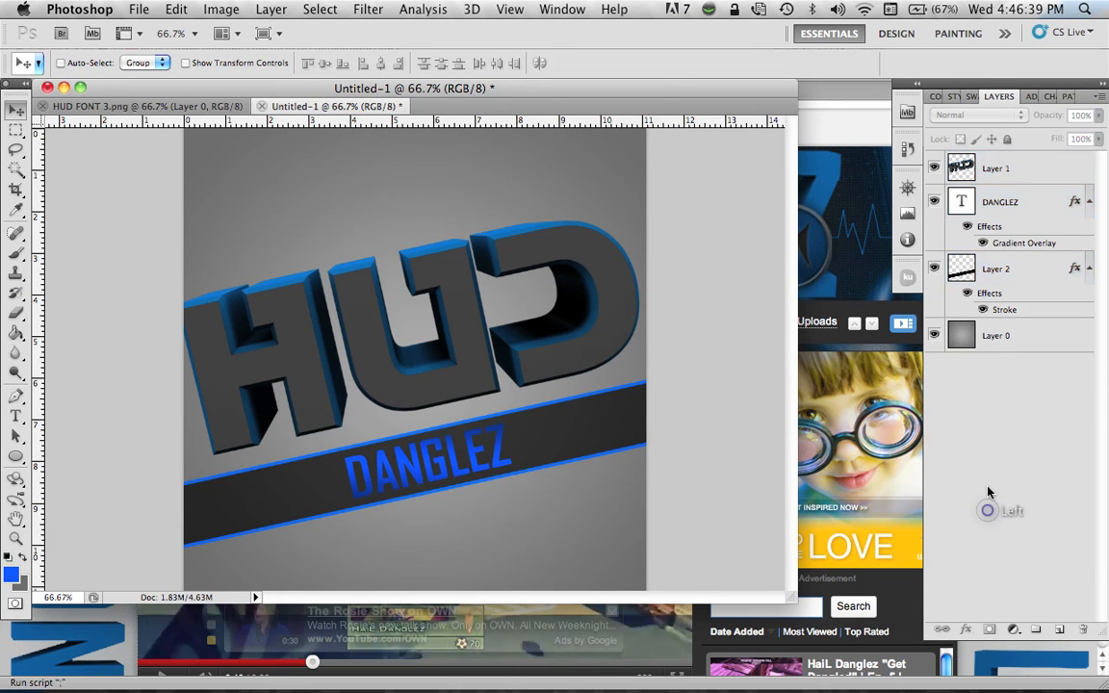
Adjust the angle of the DANGLEZ text's gradient overlay to match the tilt of the rotated strip
double_click(1055, 207)
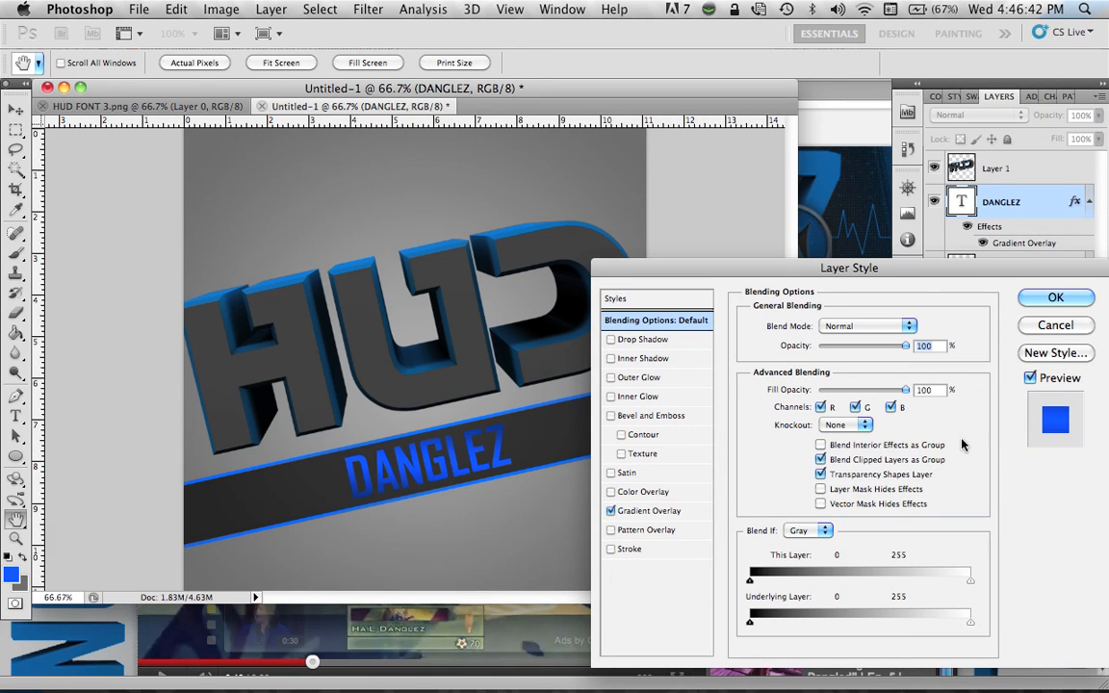
click(652, 515)
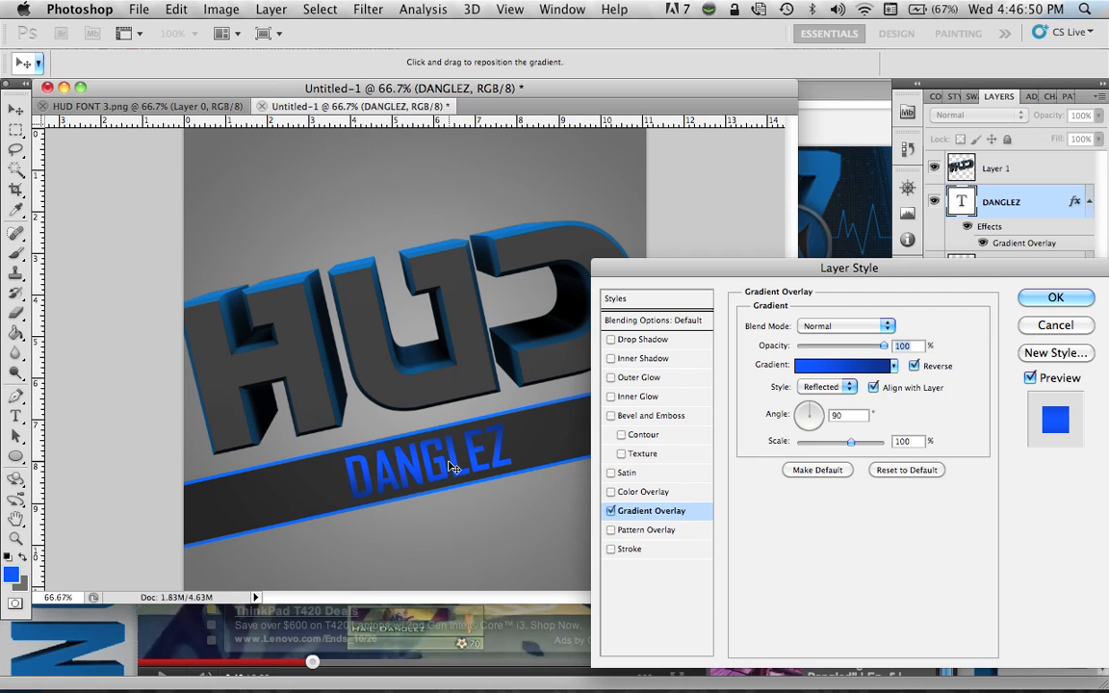
drag(812, 406, 807, 407)
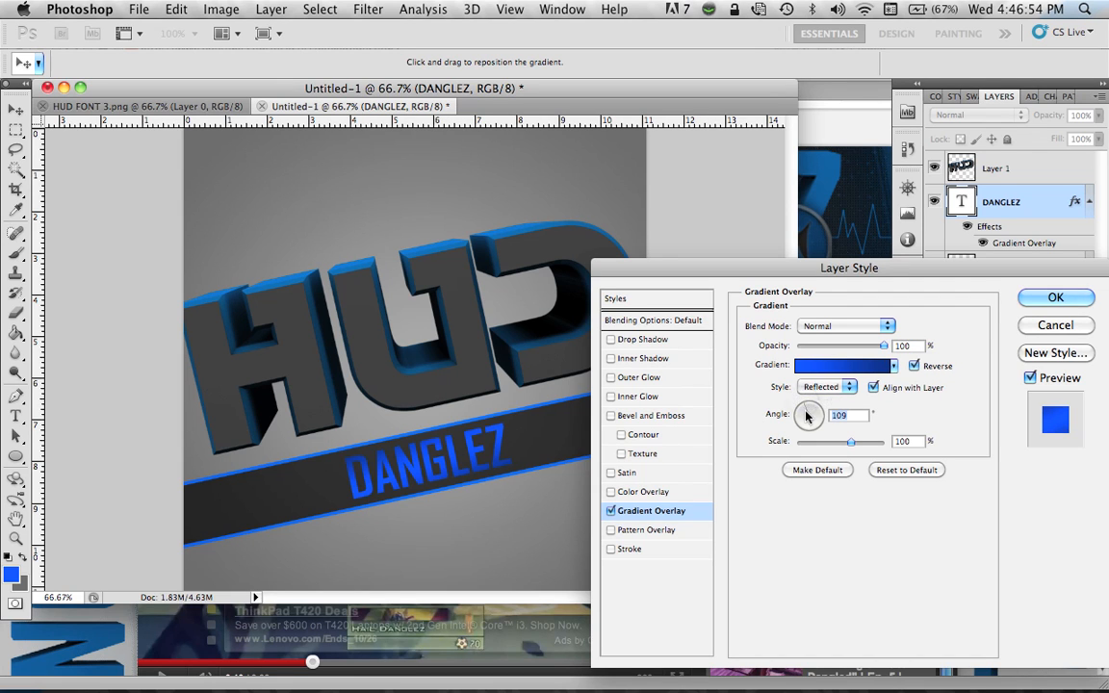
click(807, 405)
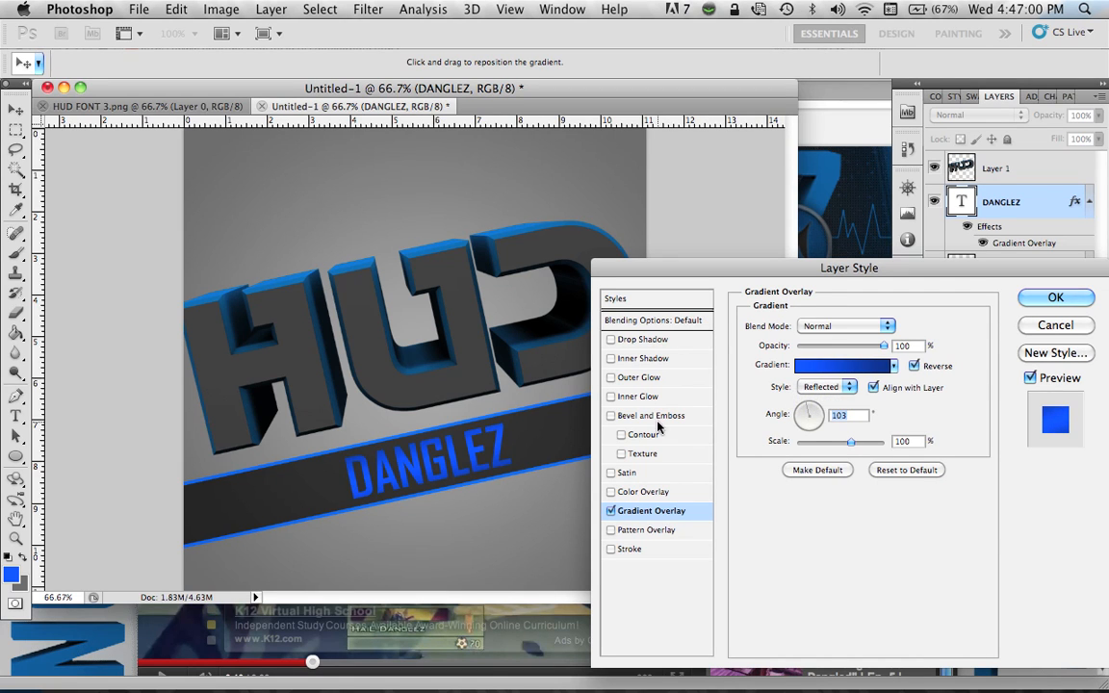
drag(807, 408, 399, 459)
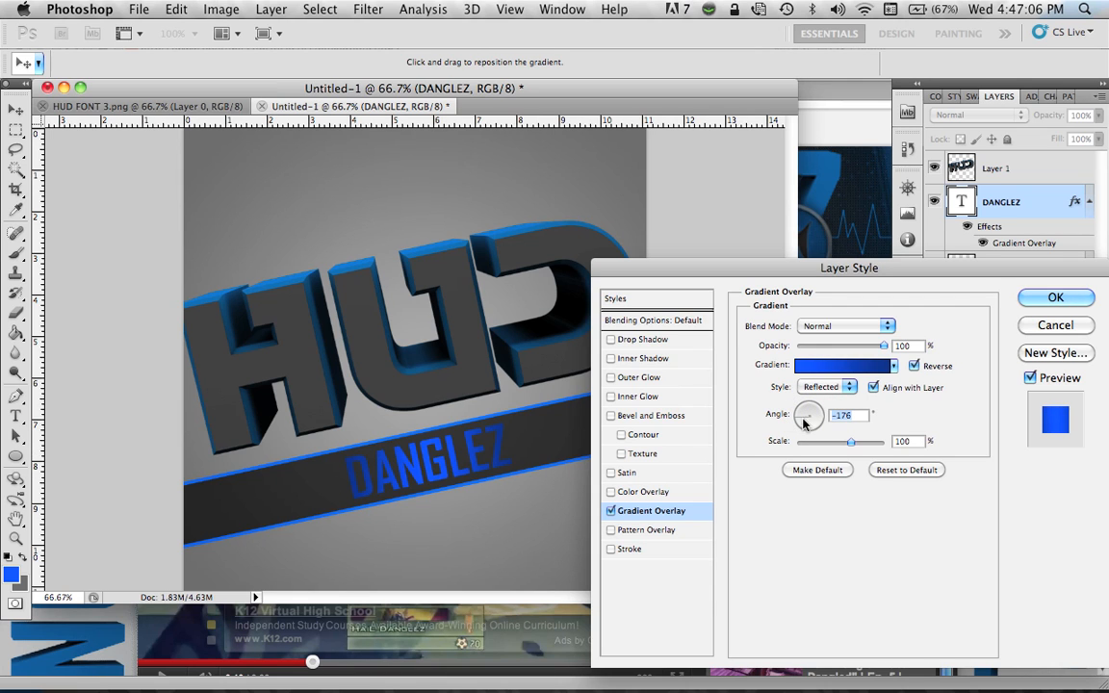
mouse_move(799, 419)
mouse_down()
mouse_move(794, 400)
mouse_move(806, 408)
mouse_up()
key(Return)
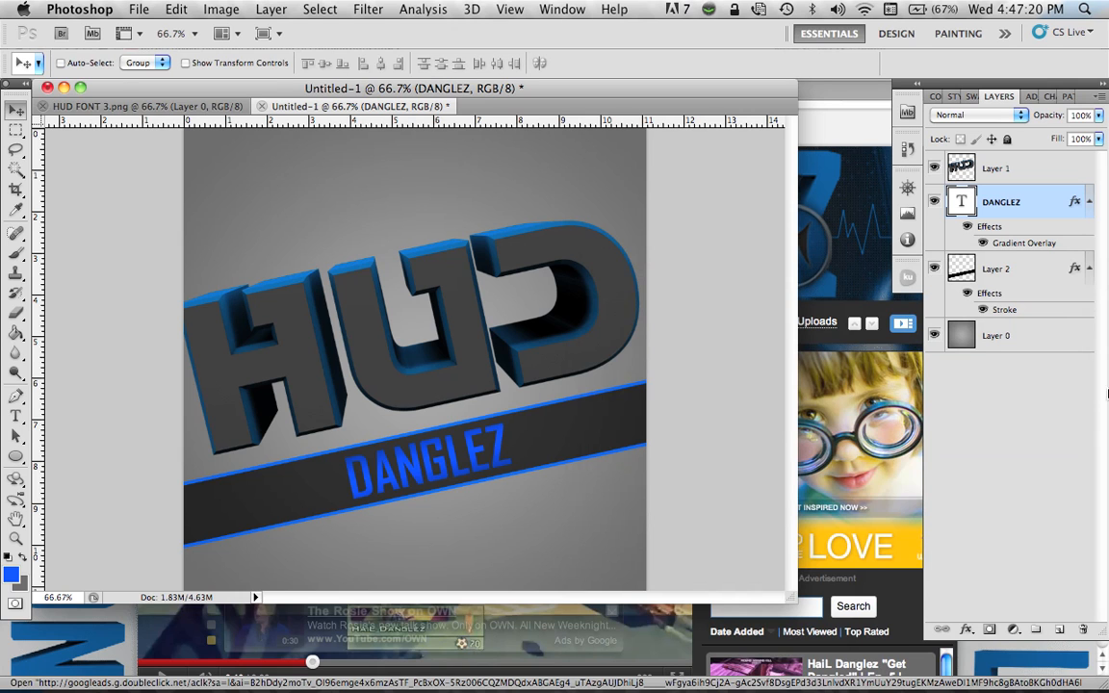
Move the HUD lettering layer slightly right and down so it sits fully within the canvas
click(934, 365)
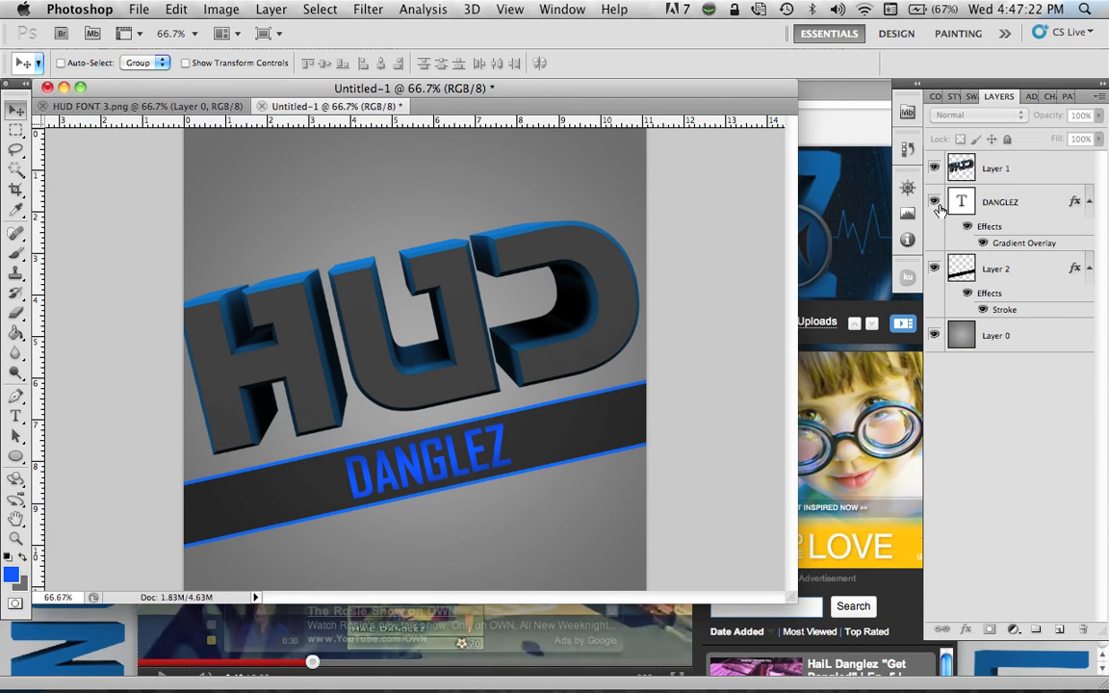
click(967, 172)
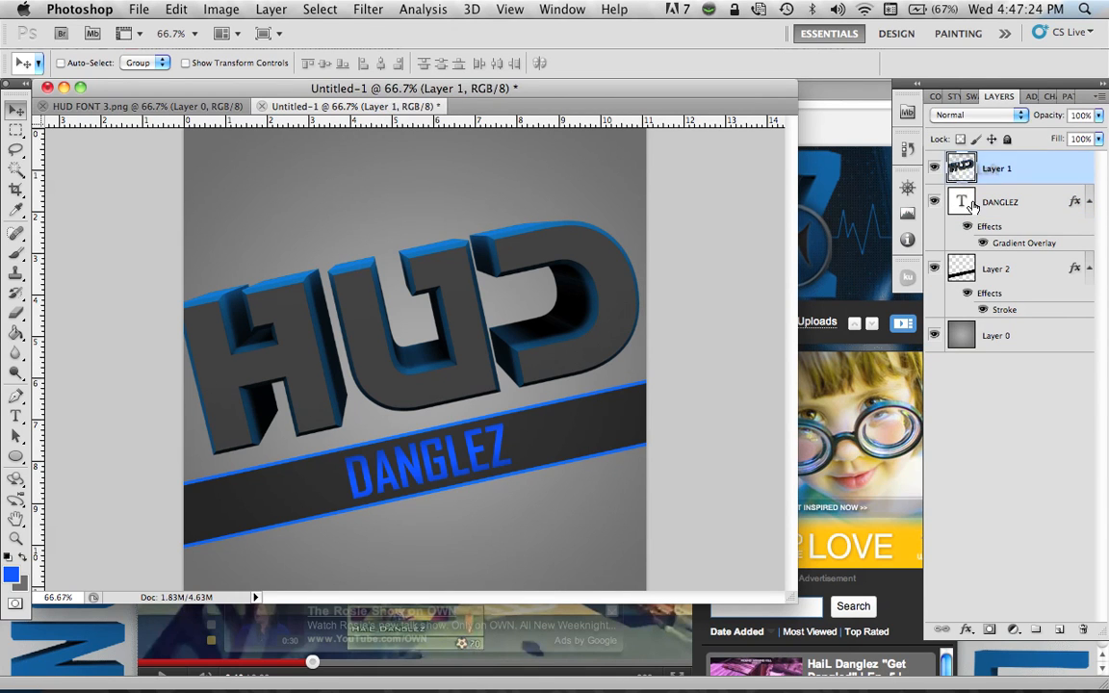
click(974, 202)
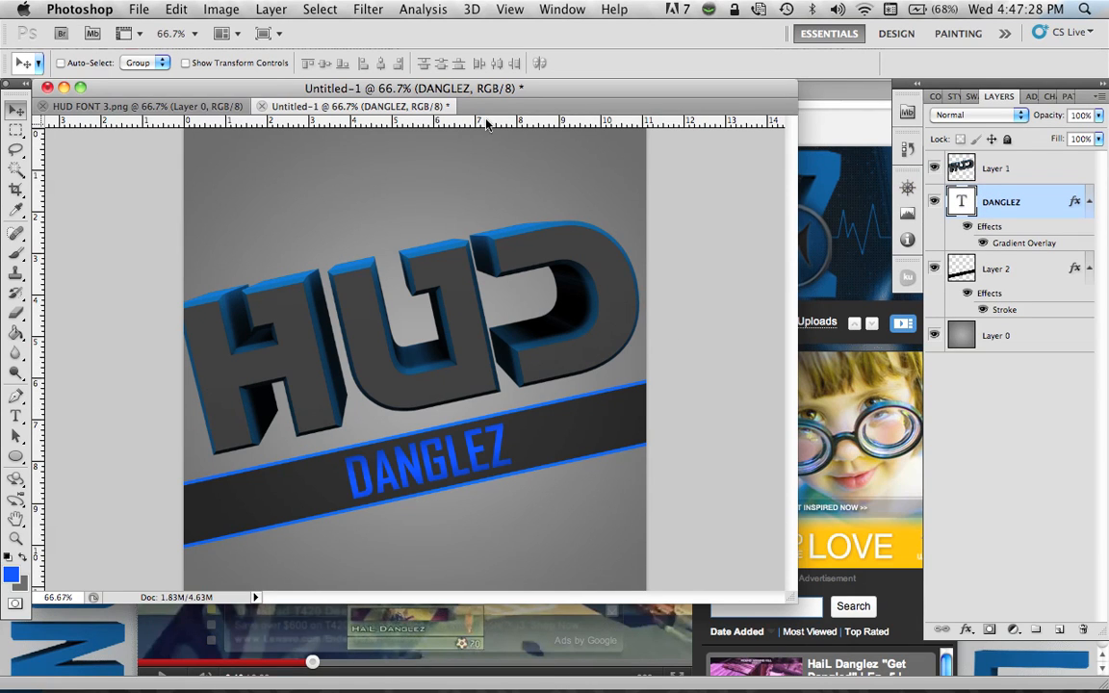
click(963, 171)
click(533, 301)
drag(534, 299, 536, 298)
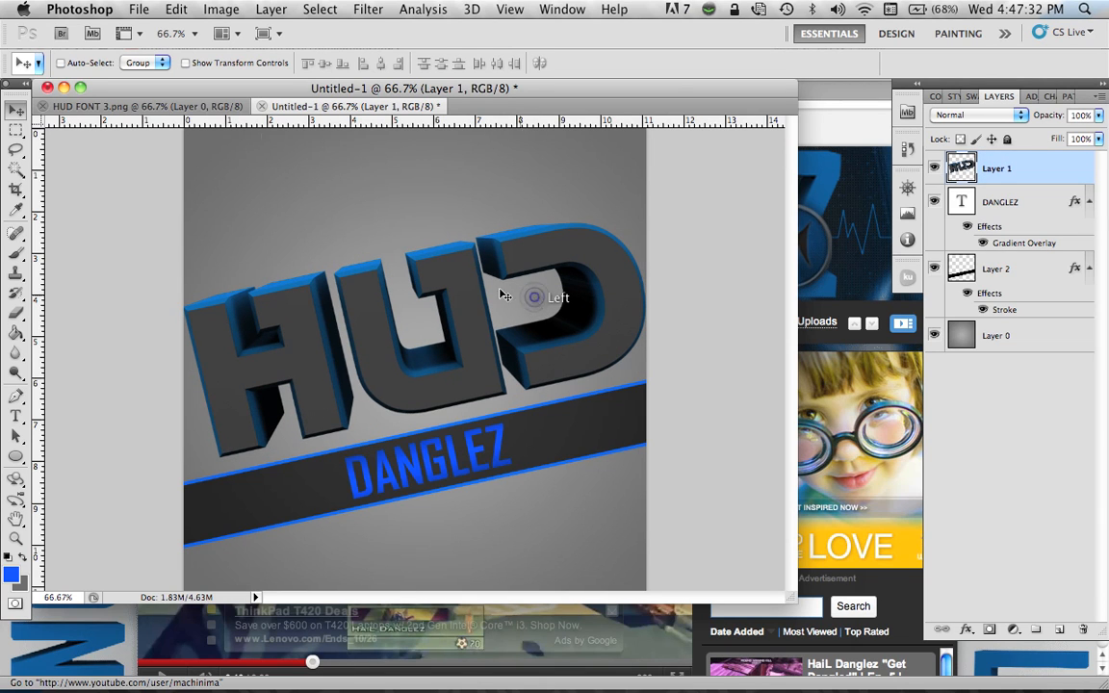
click(139, 8)
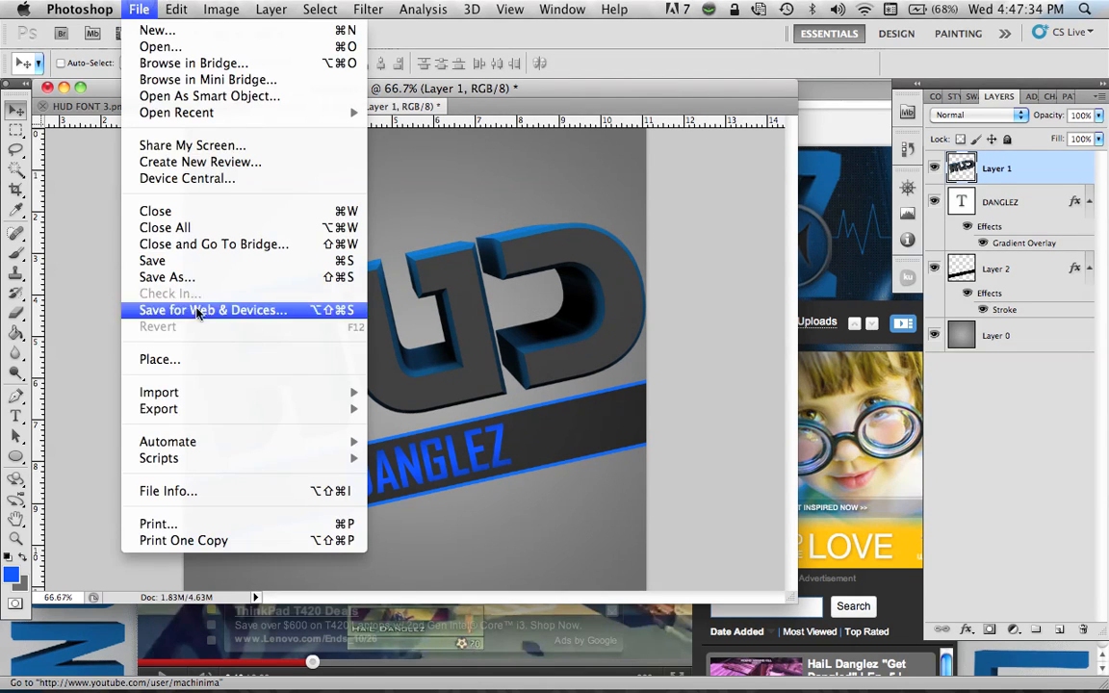
click(178, 279)
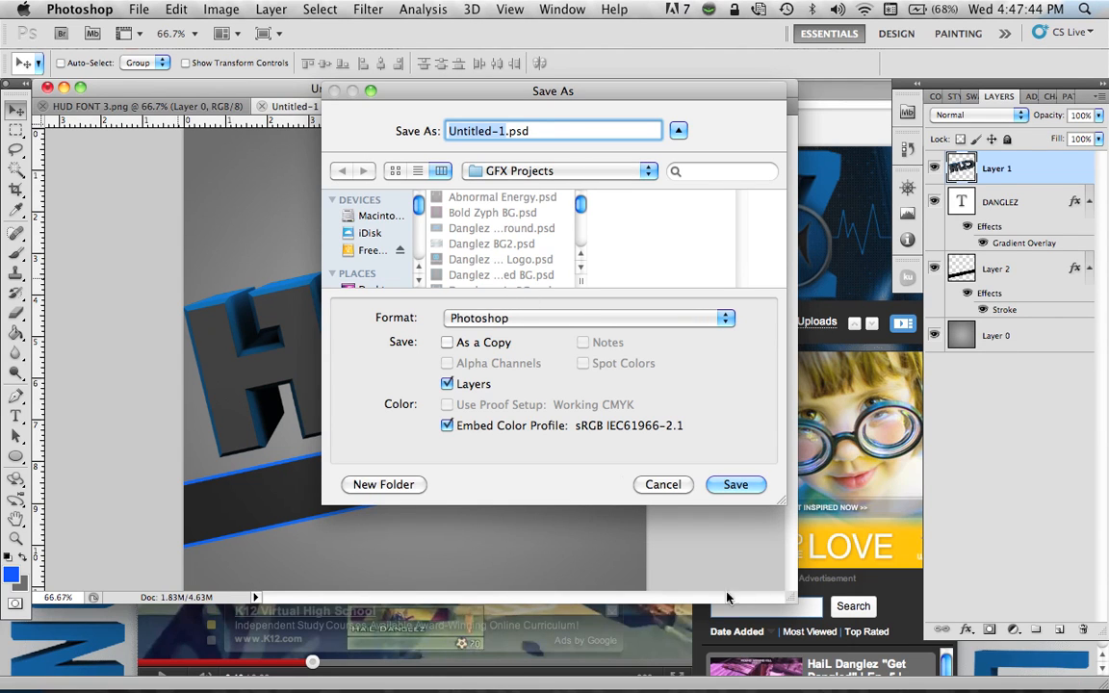
click(662, 485)
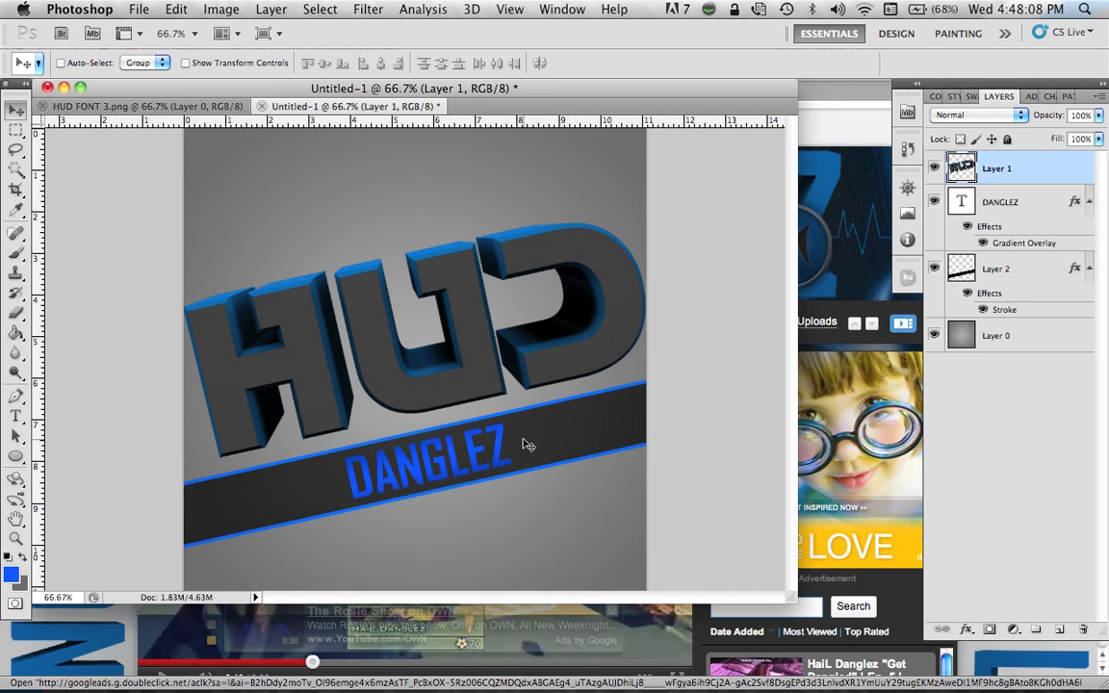
Replace the DANGLEZ text on the strip with BAJA and move it slightly right along the strip
double_click(963, 201)
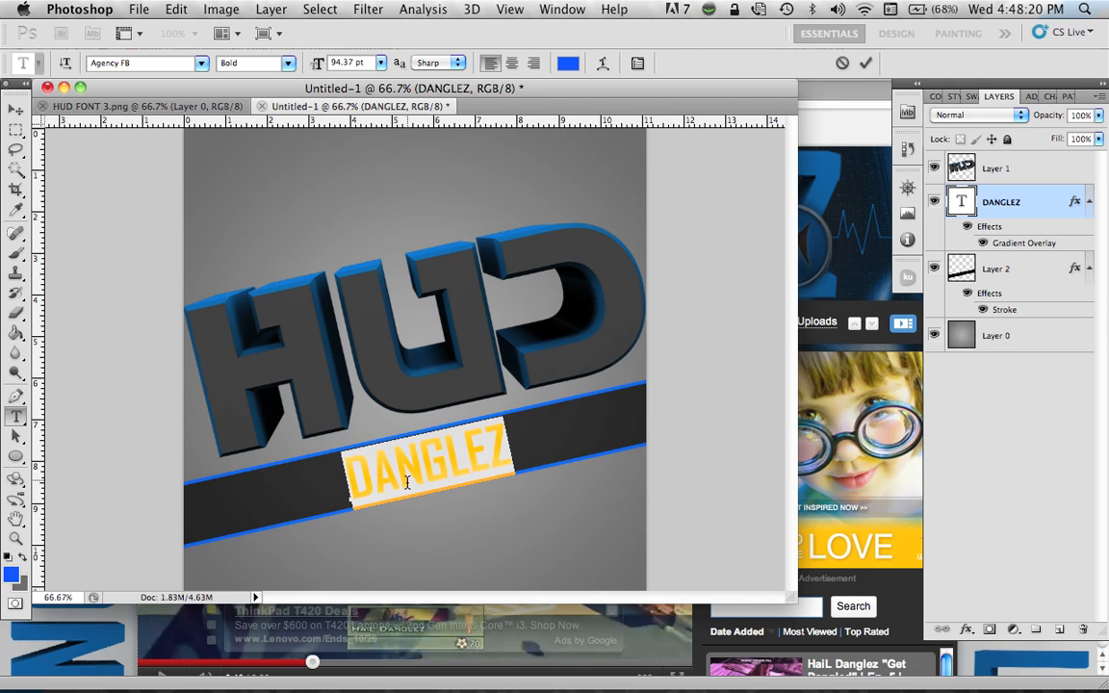
text(BAJA)
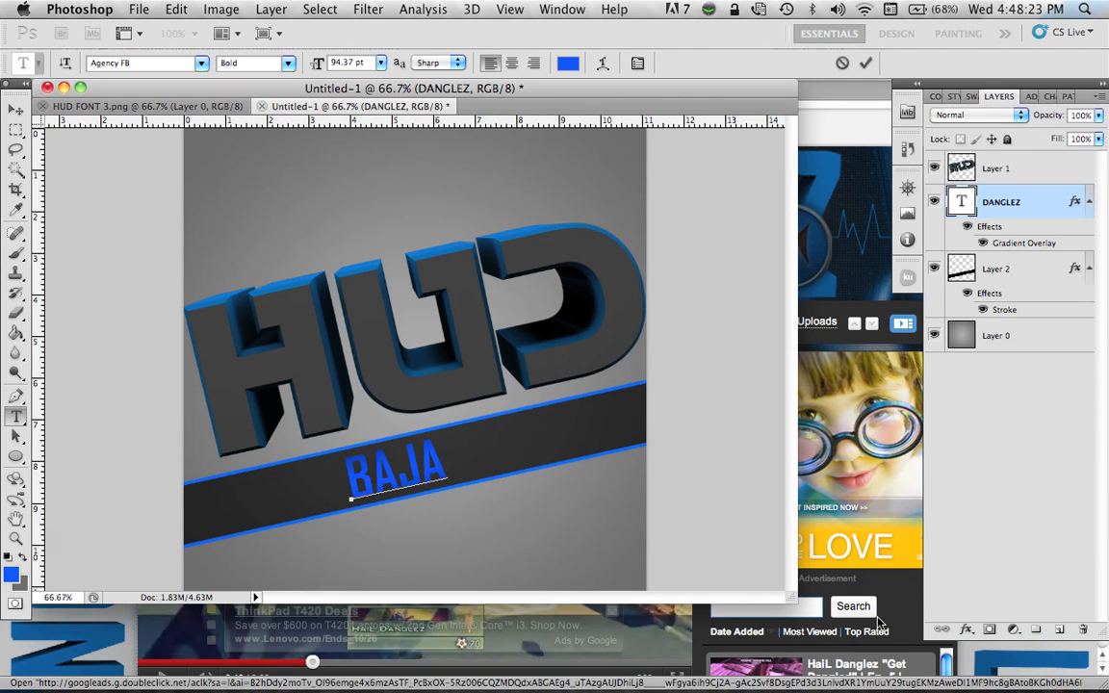
click(978, 470)
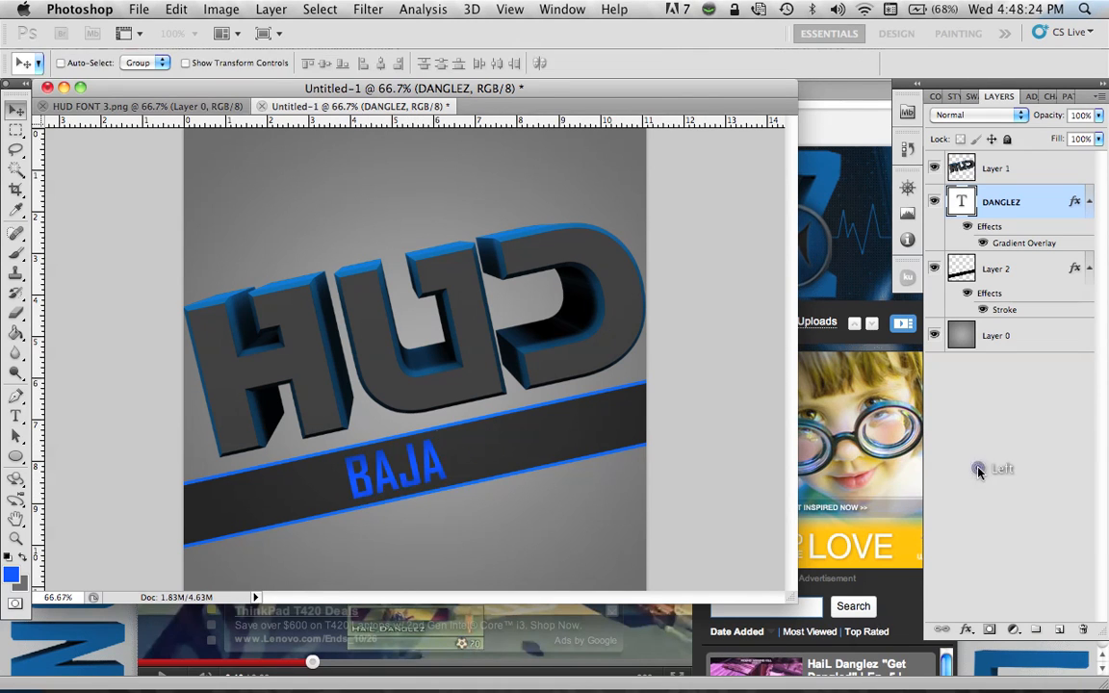
click(410, 462)
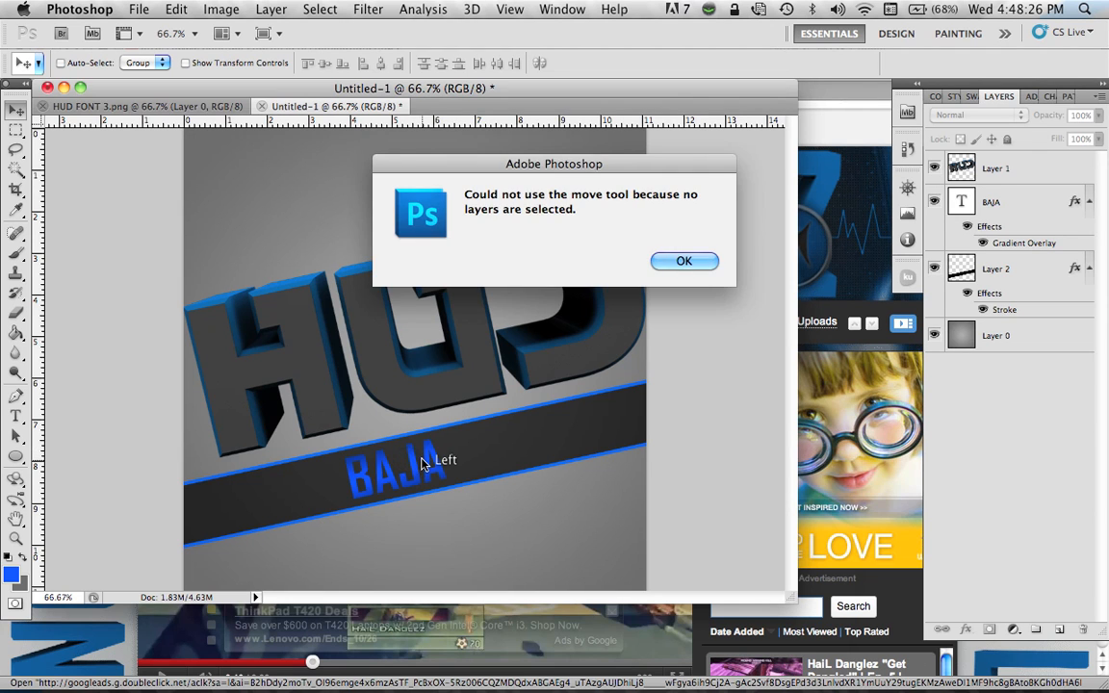
key(Return)
click(1042, 200)
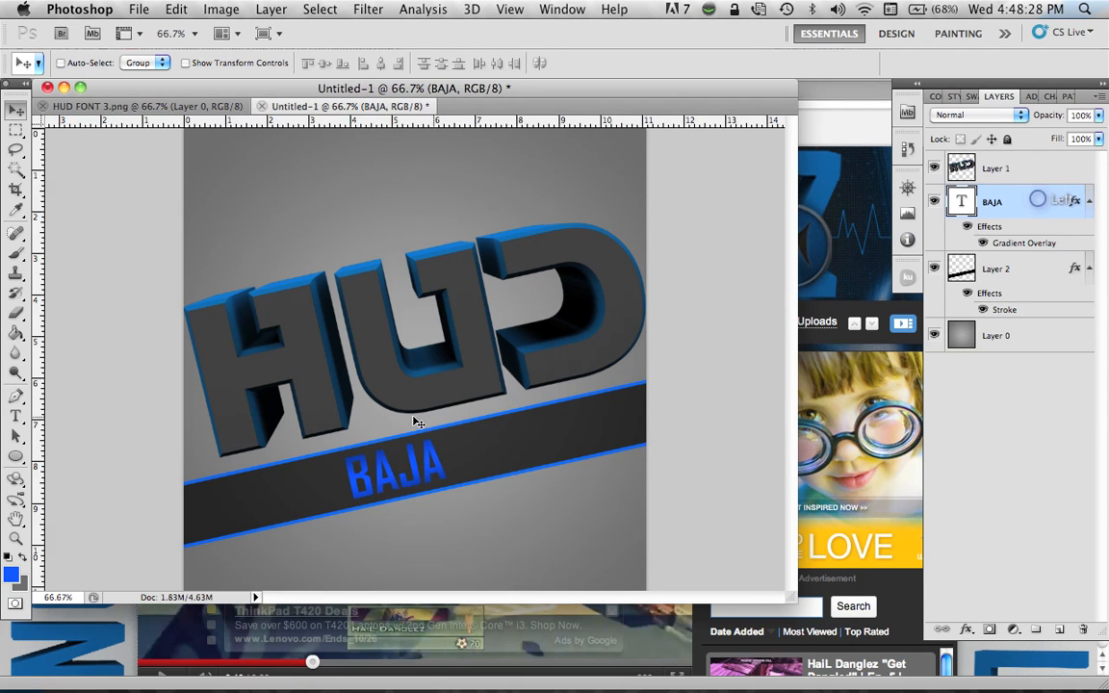
drag(407, 466, 423, 461)
Try clearing the BAJA text from its layer, and restore the text
double_click(961, 201)
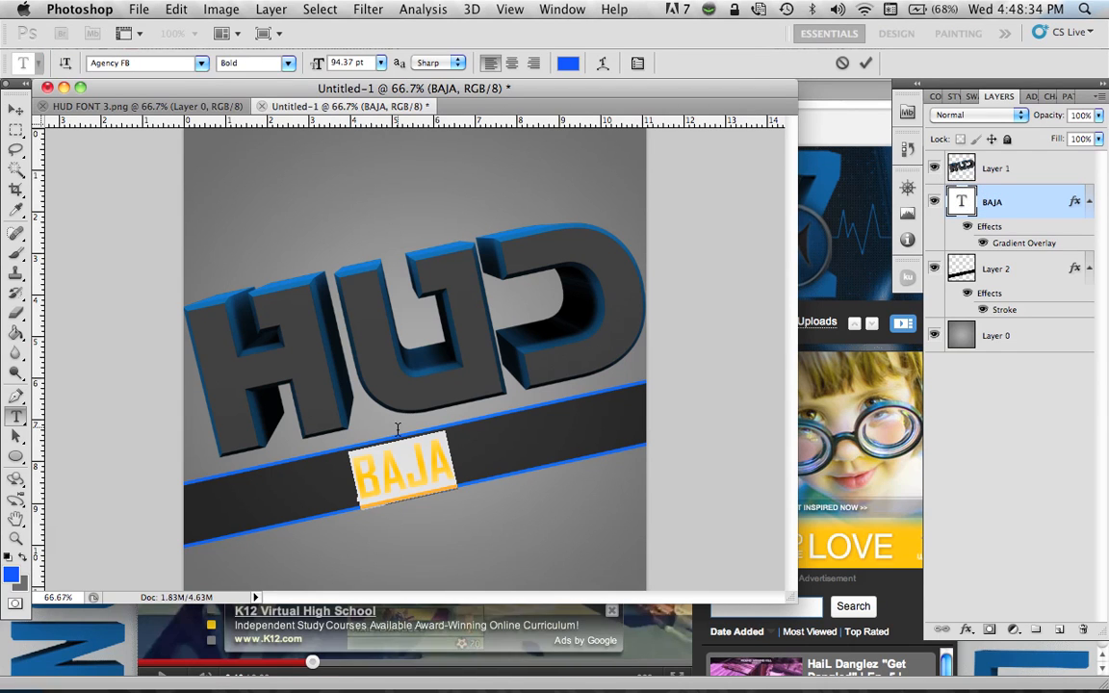
key(BackSpace)
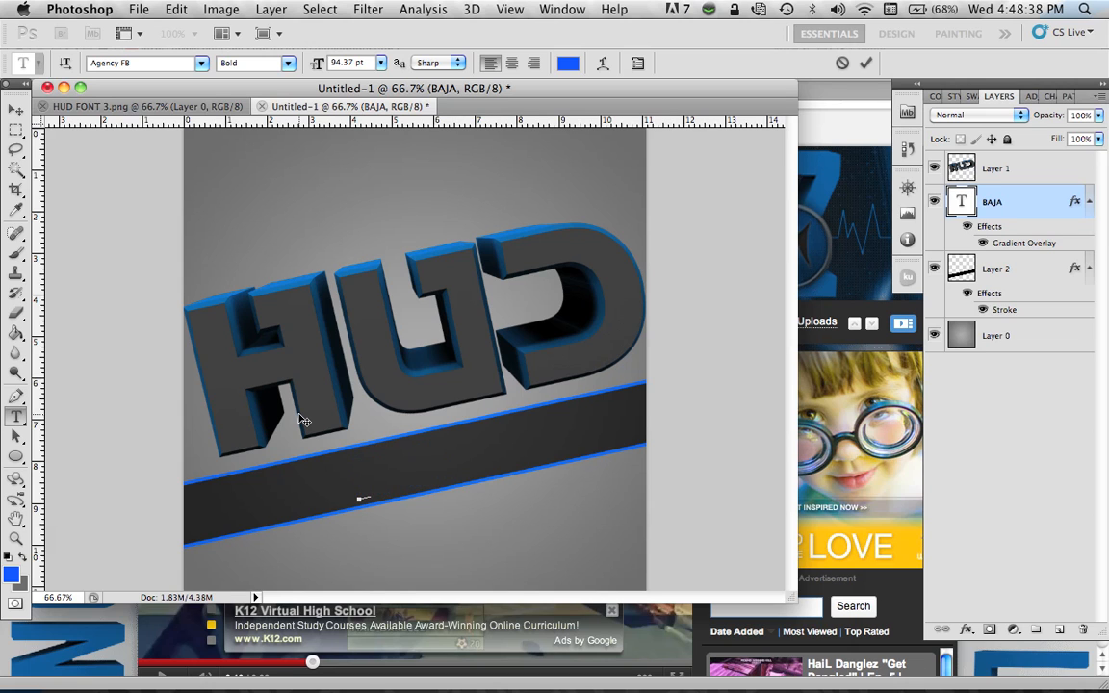
key(super+z)
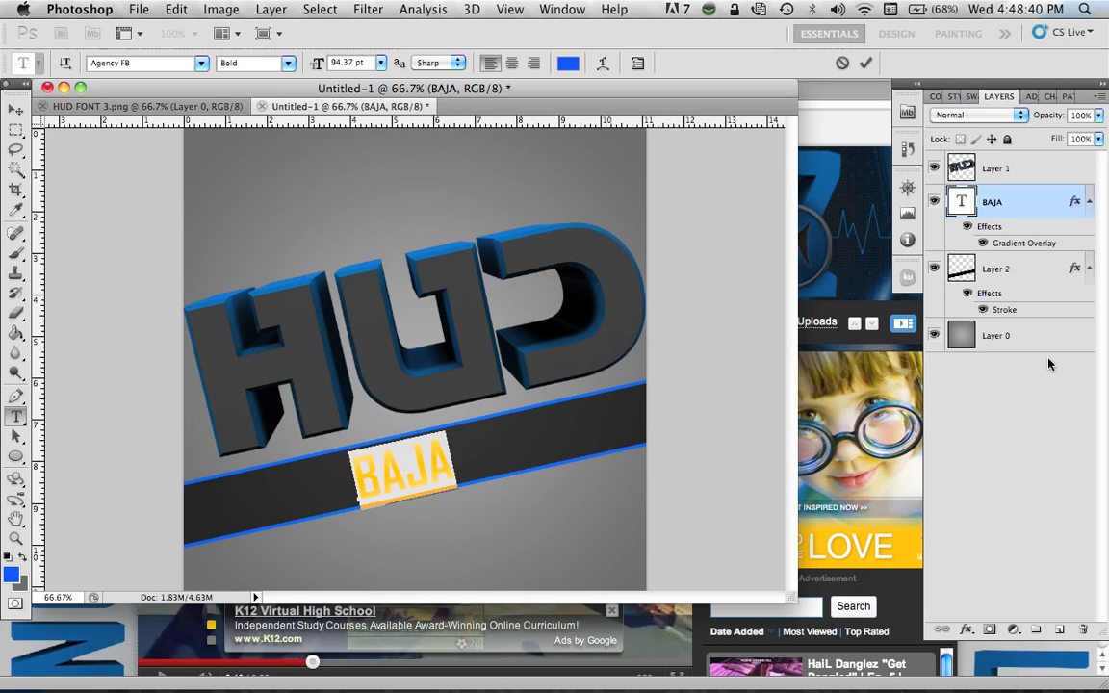
click(1028, 376)
key(v)
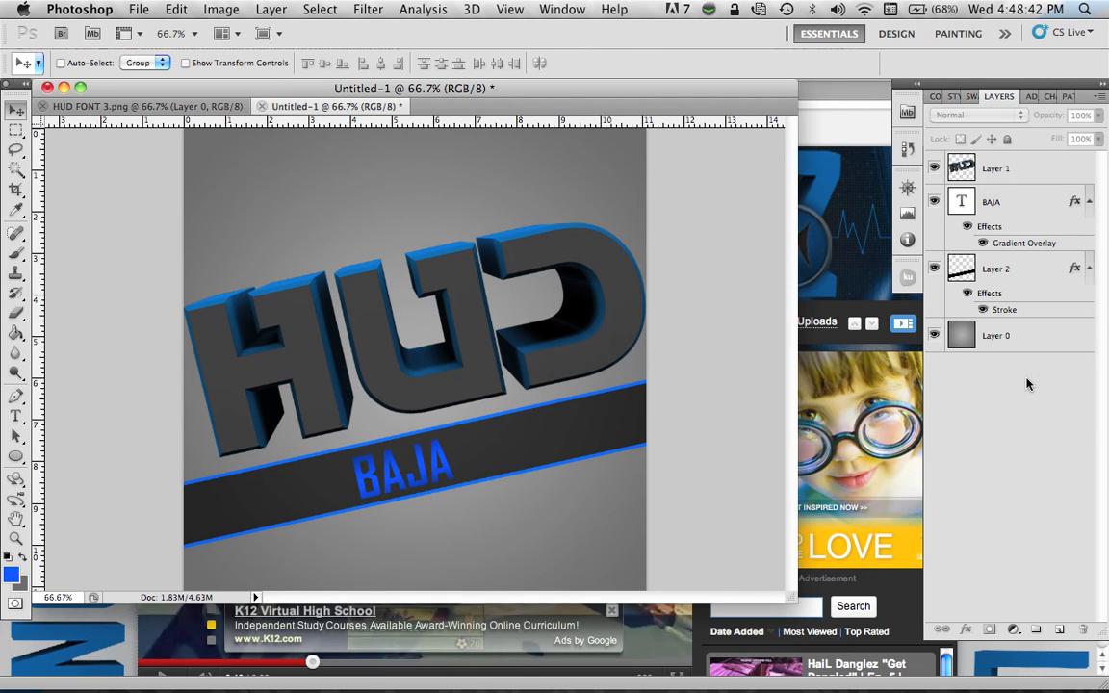
double_click(972, 201)
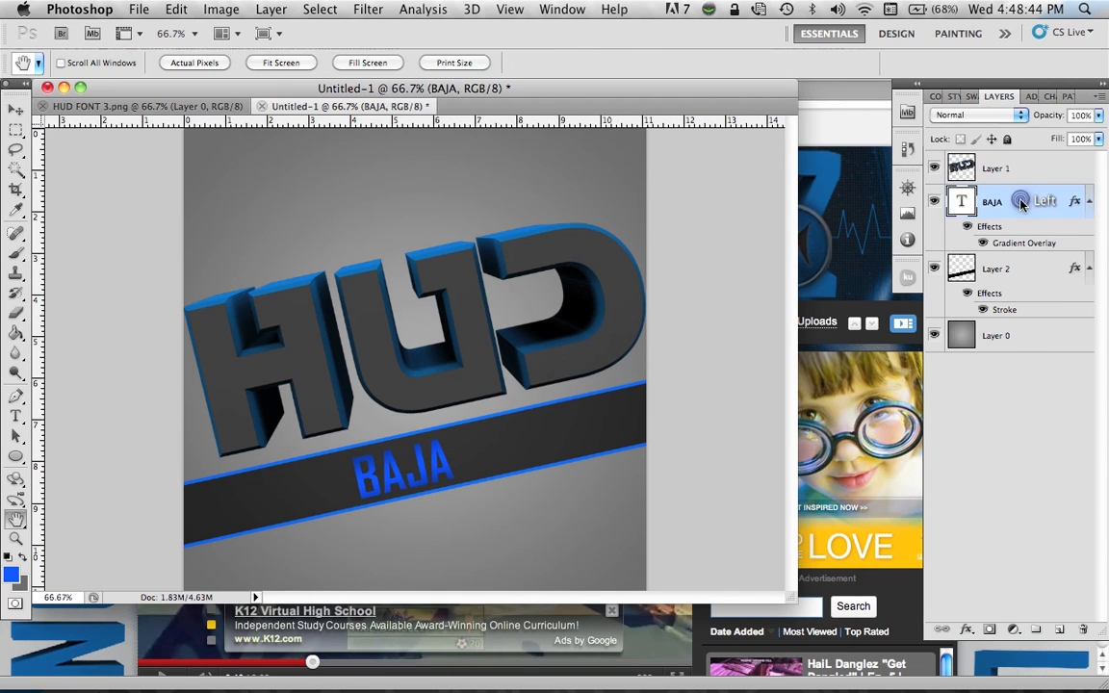
click(1050, 225)
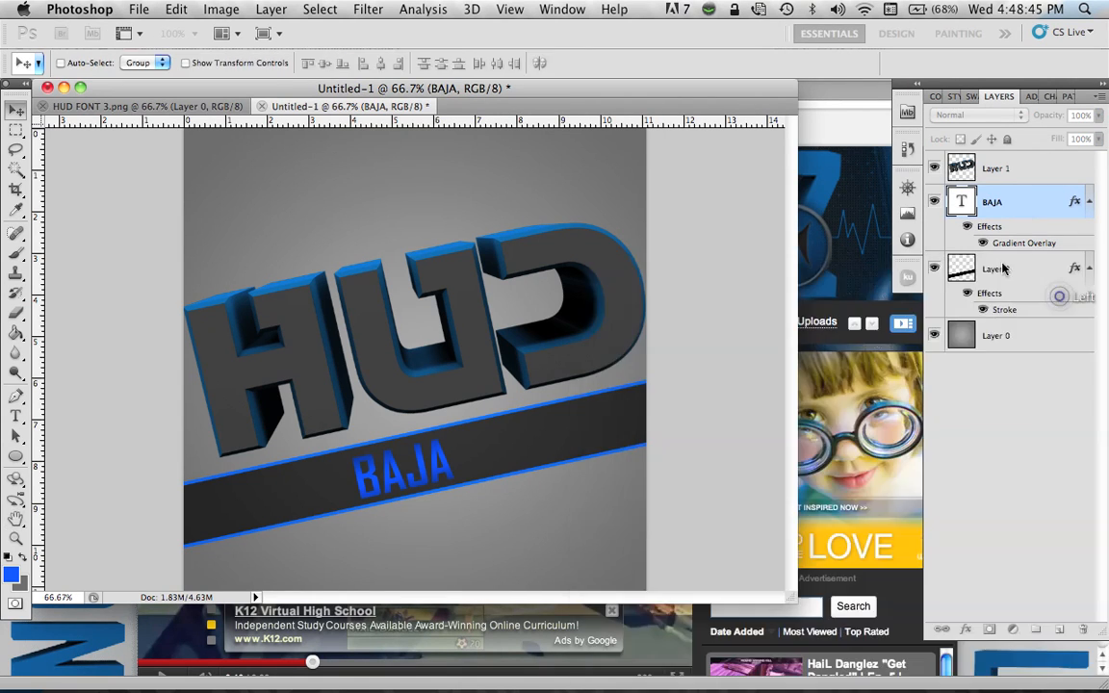
double_click(960, 204)
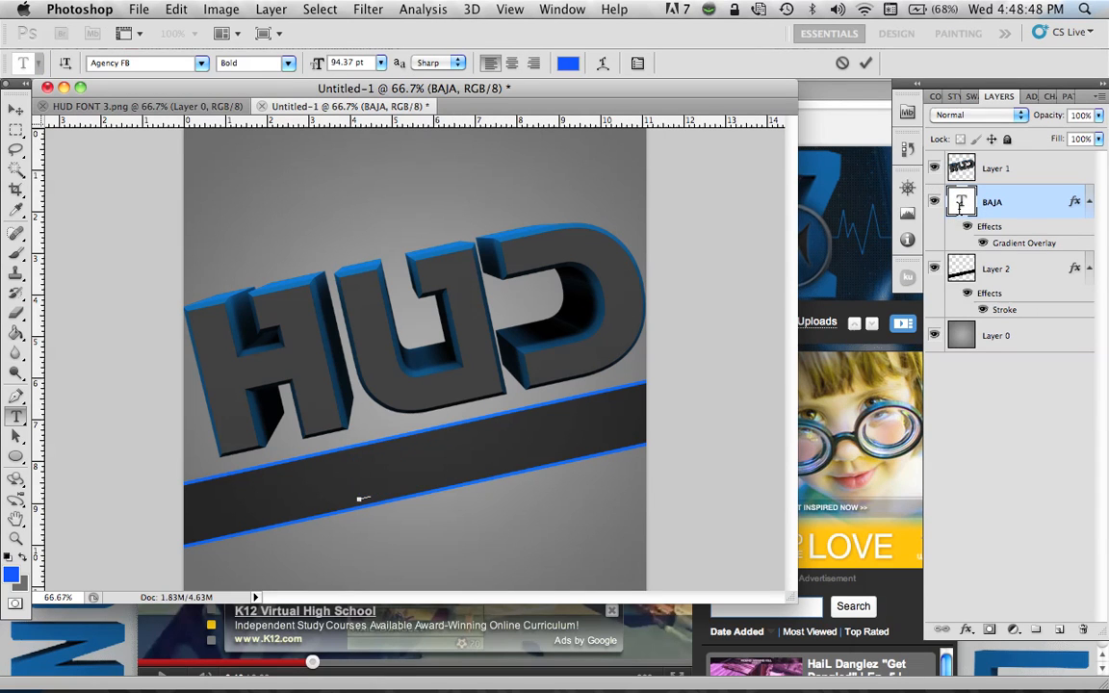
click(1017, 385)
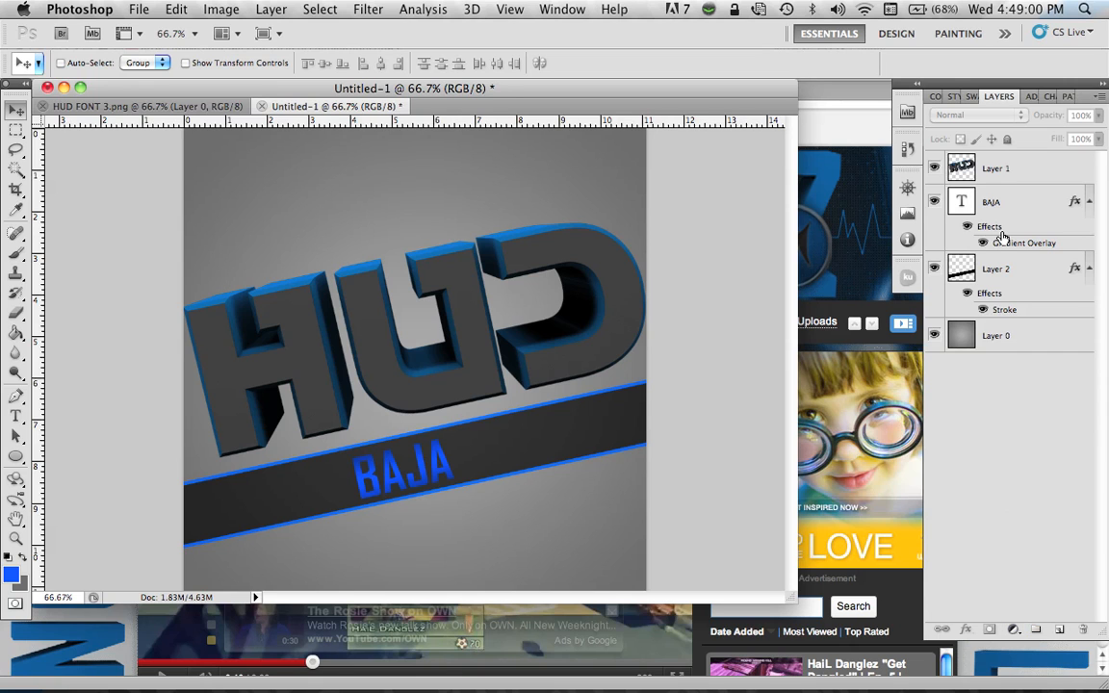
Add a Hue/Saturation adjustment layer directly above the HUD lettering layer
click(954, 161)
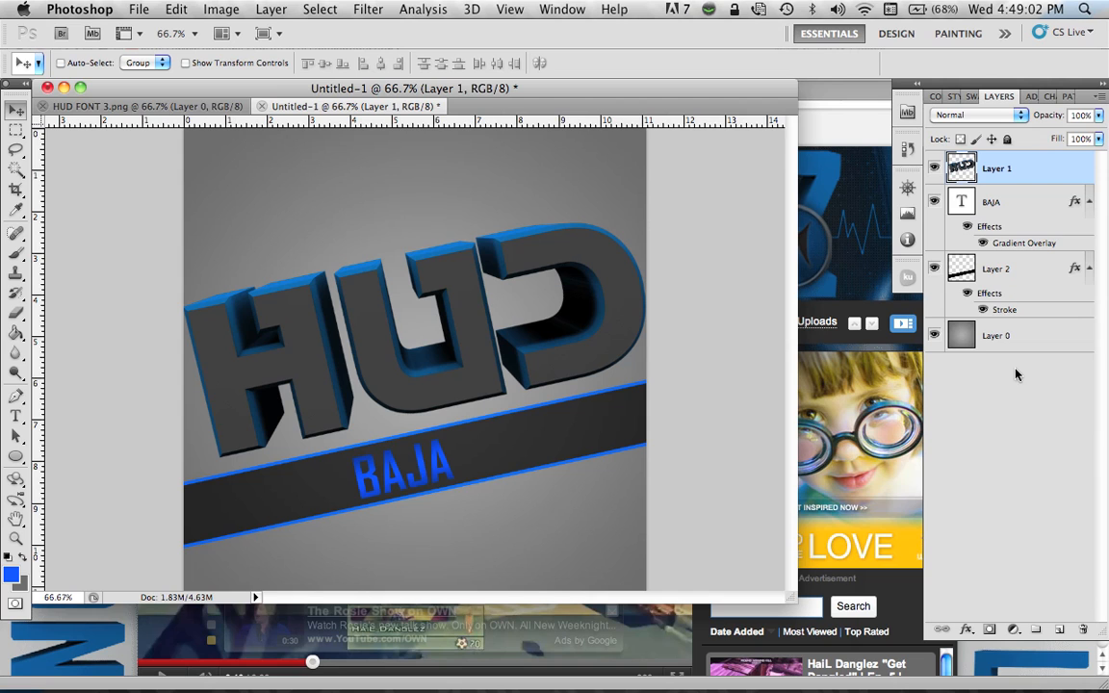
click(1015, 632)
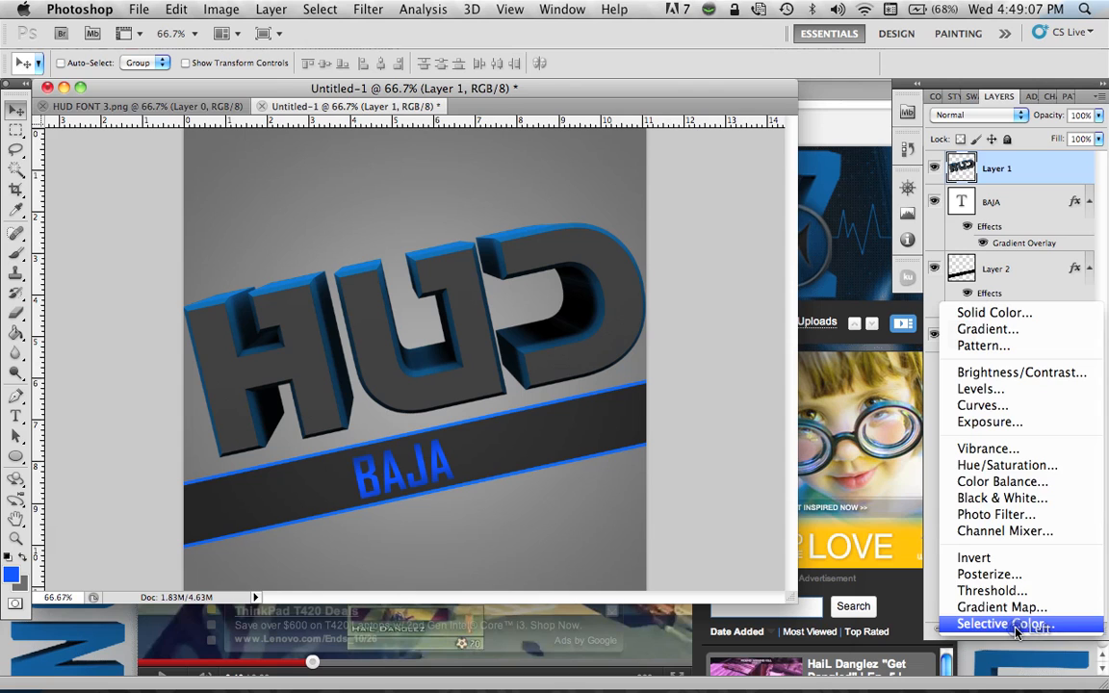
click(1029, 470)
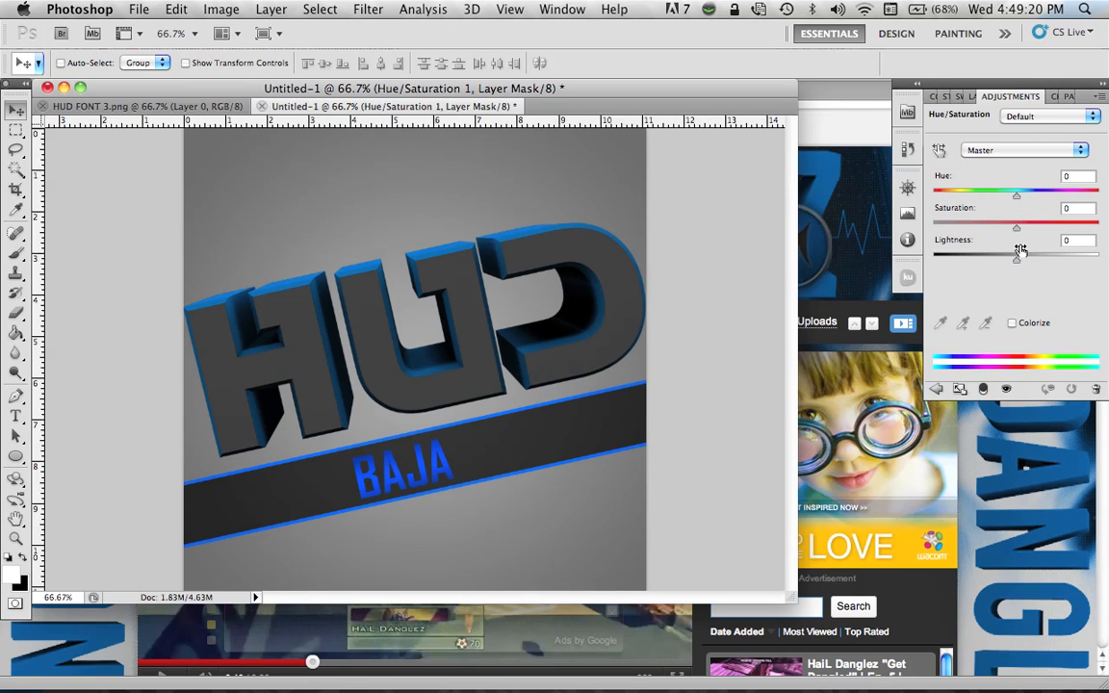
Set the Hue/Saturation adjustment's hue to +154, turning the blue lettering sides, strip edges and name red
drag(1018, 196, 1089, 199)
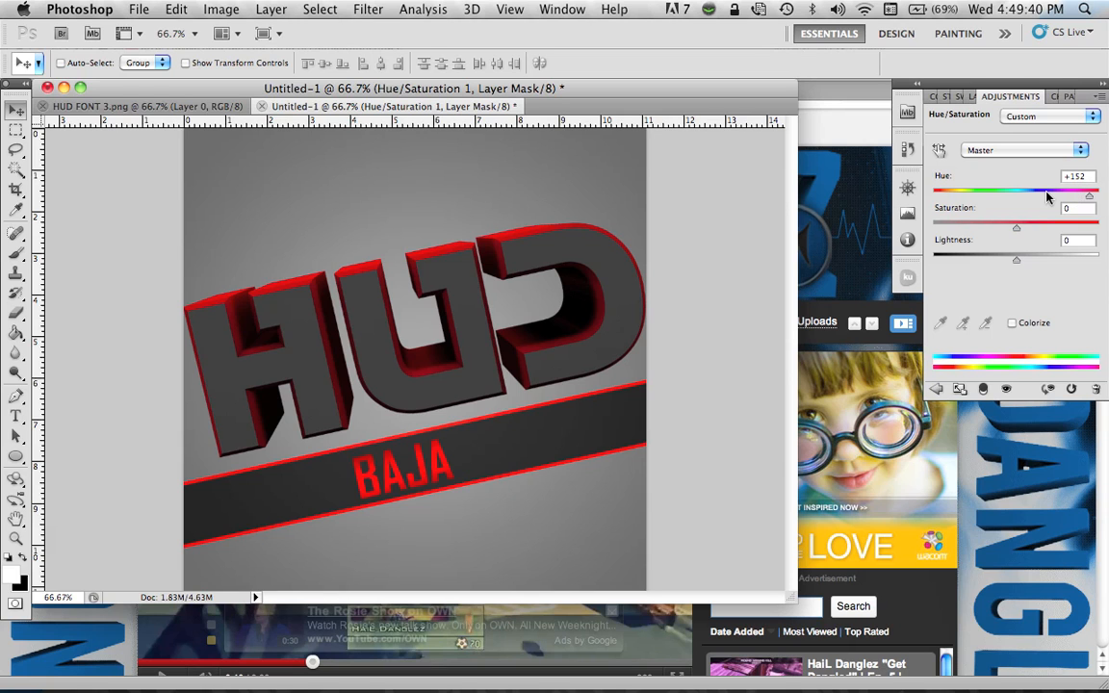
drag(1048, 196, 1091, 196)
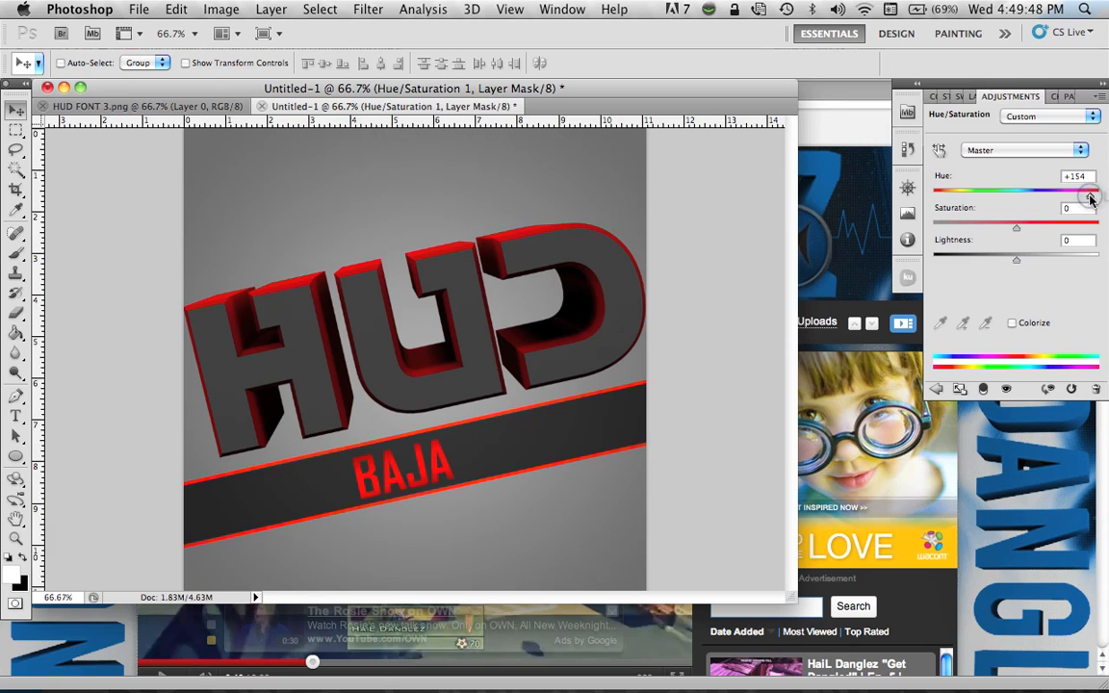
click(974, 97)
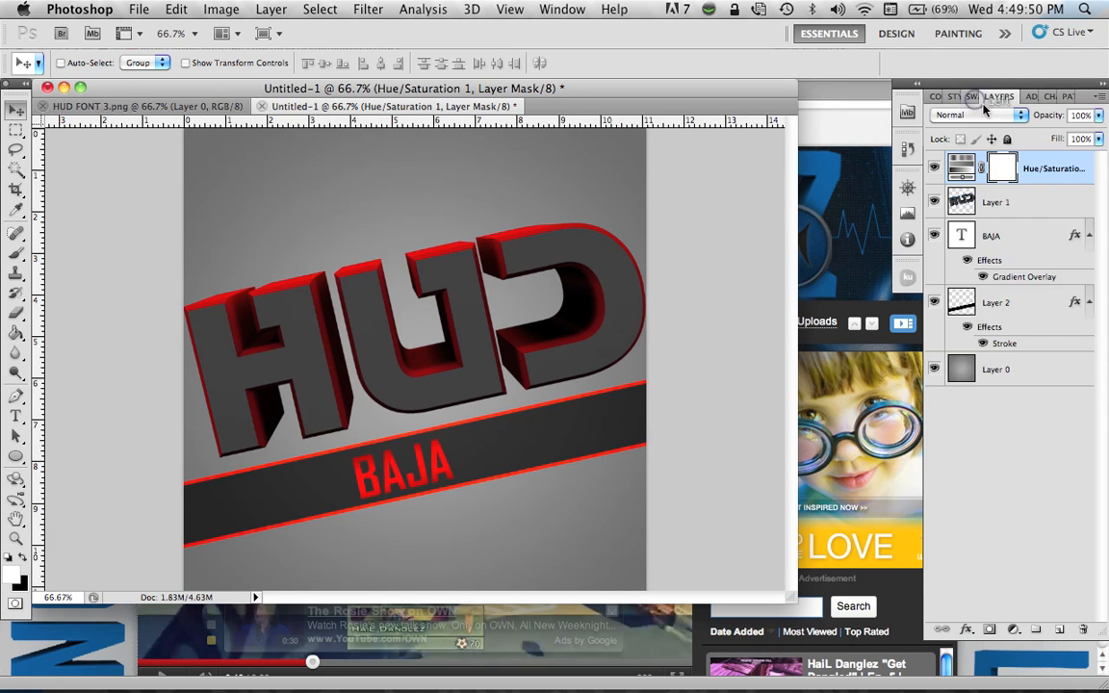
click(139, 8)
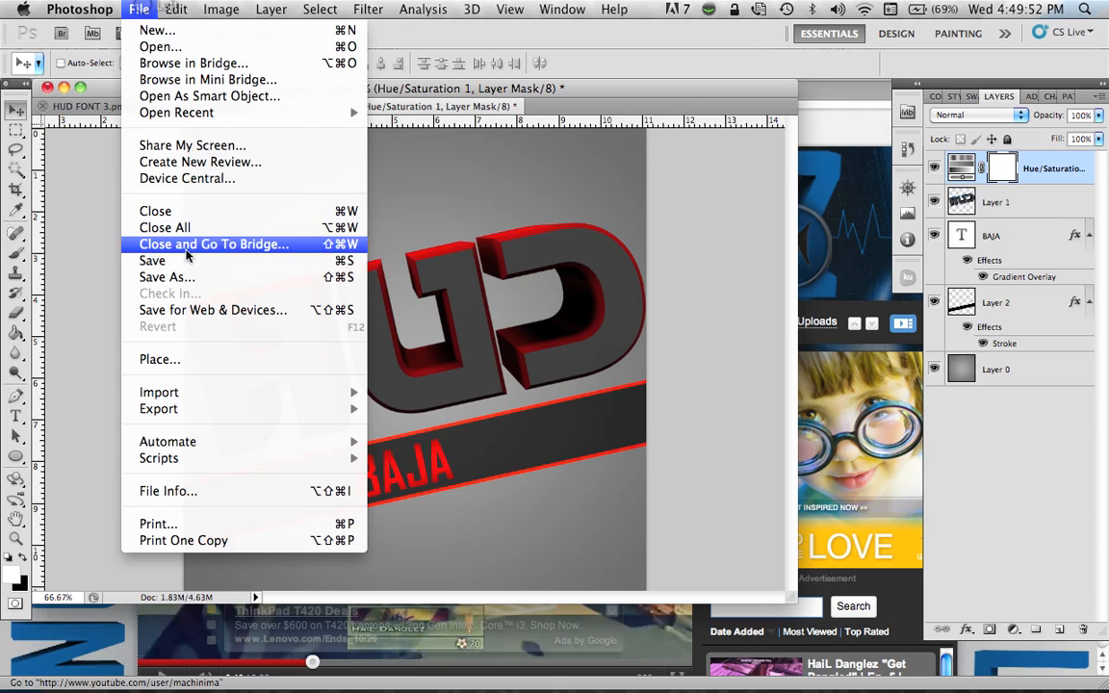
click(186, 279)
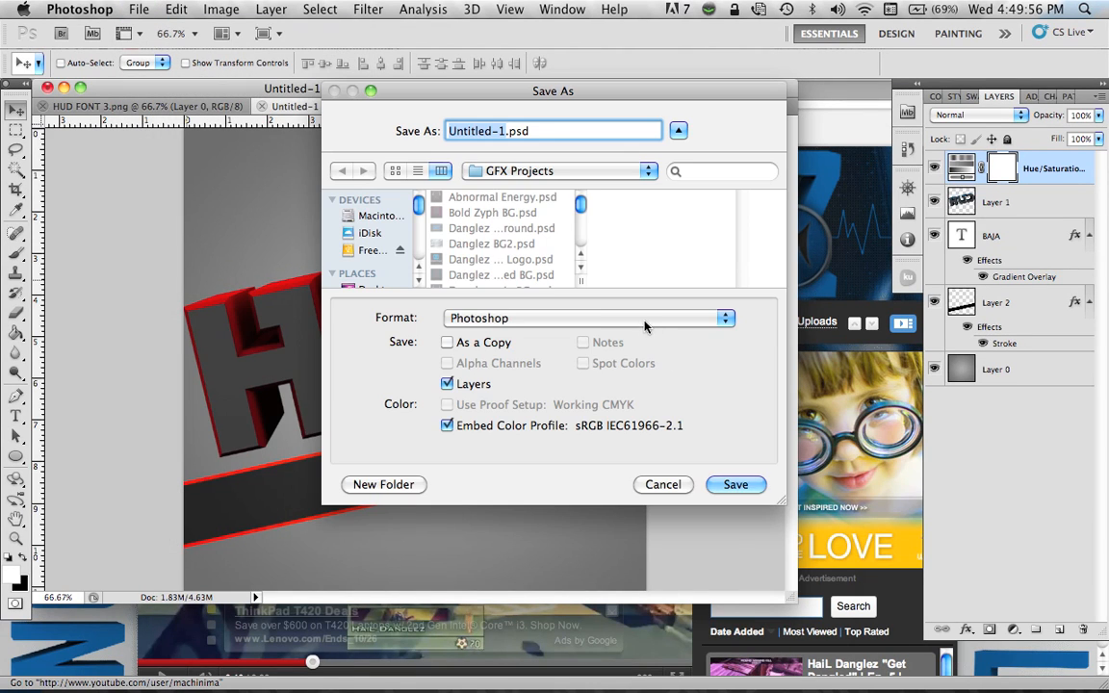
click(641, 316)
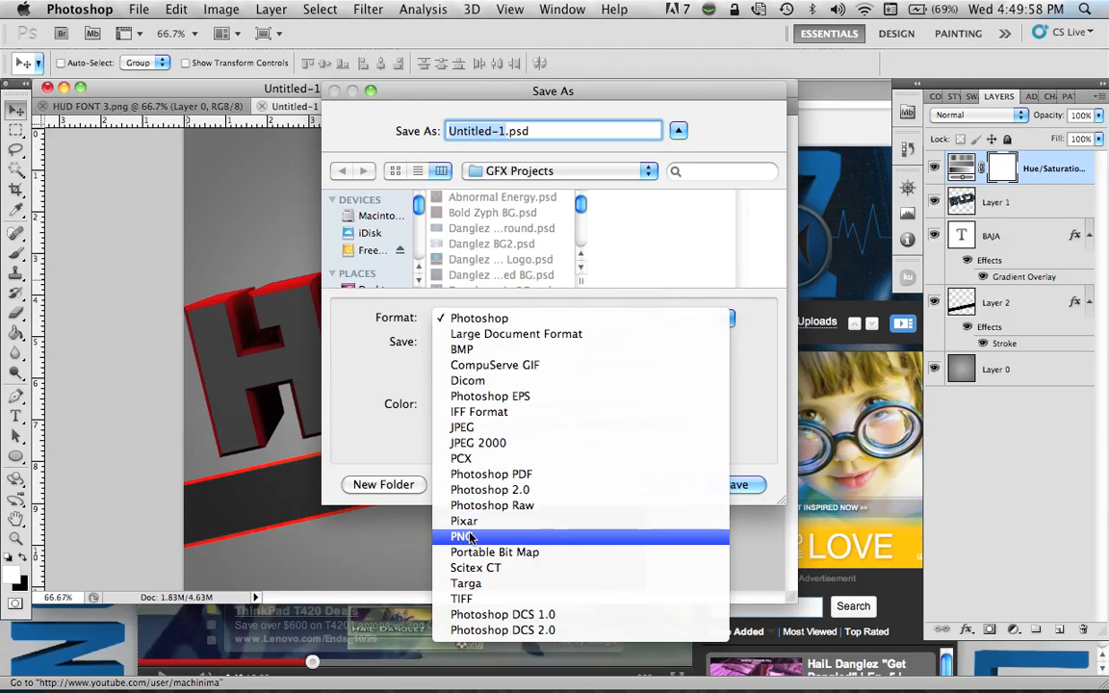
click(674, 319)
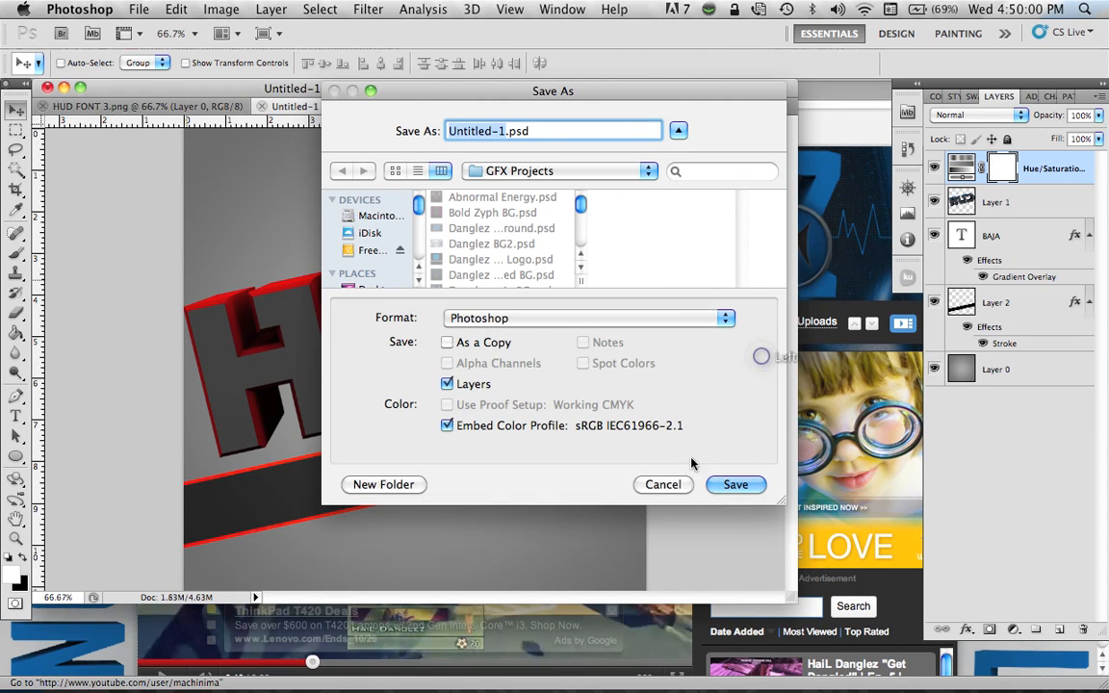
click(662, 485)
click(1018, 453)
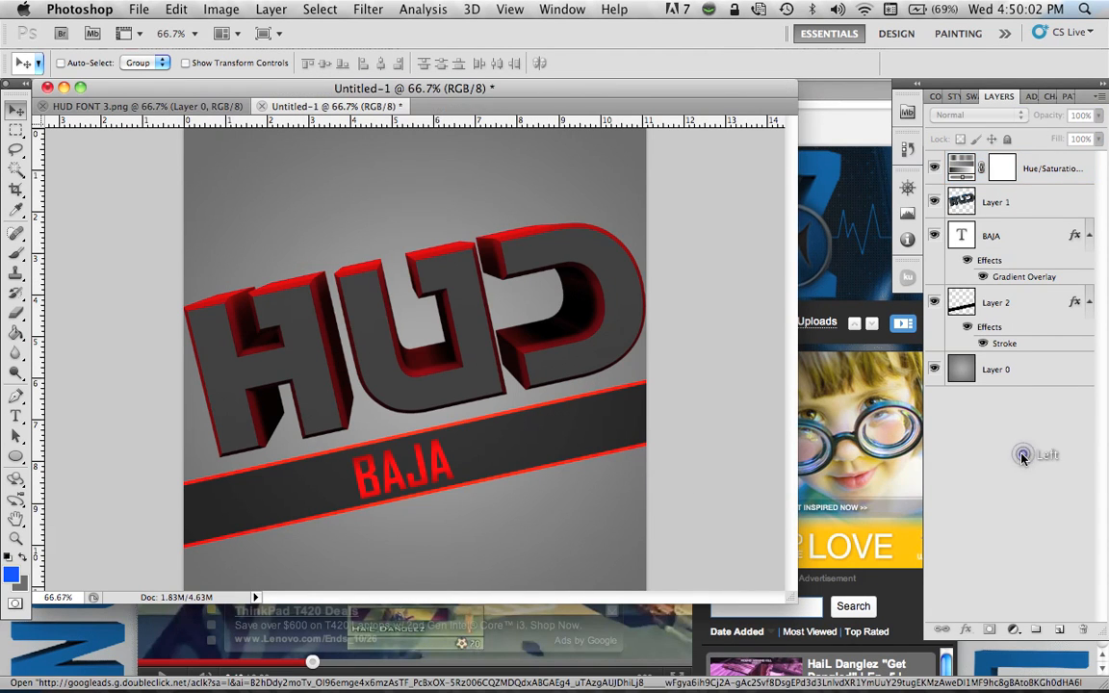
Delete the Hue/Saturation adjustment layer and replace the BAJA text on the strip with ZYPH
click(1055, 164)
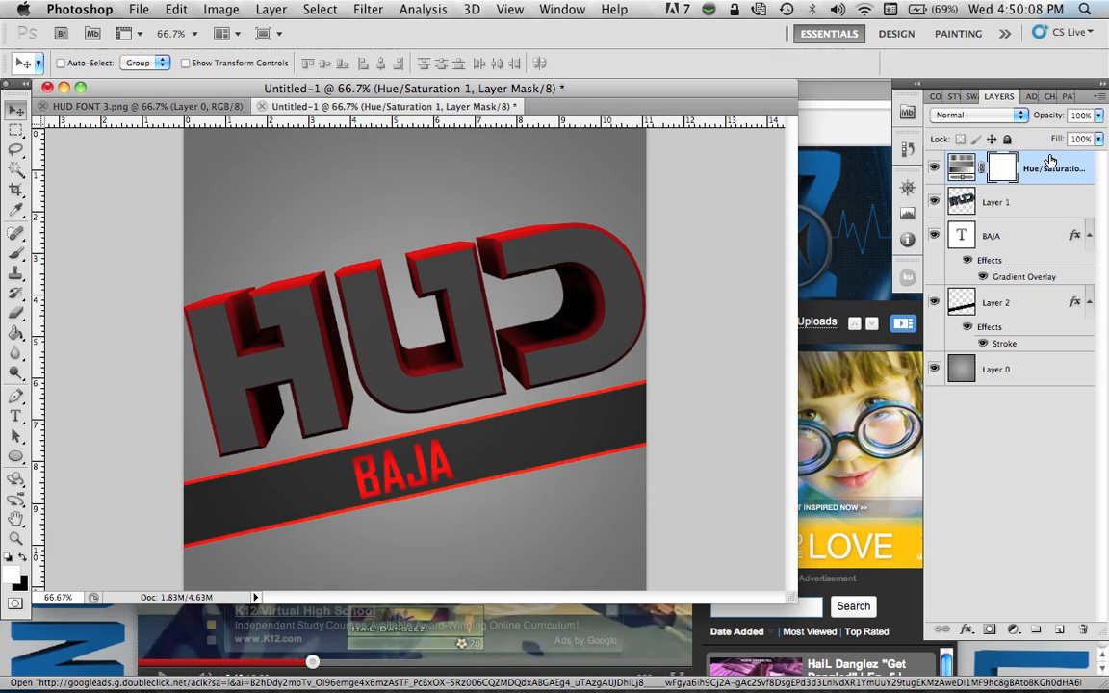
key(BackSpace)
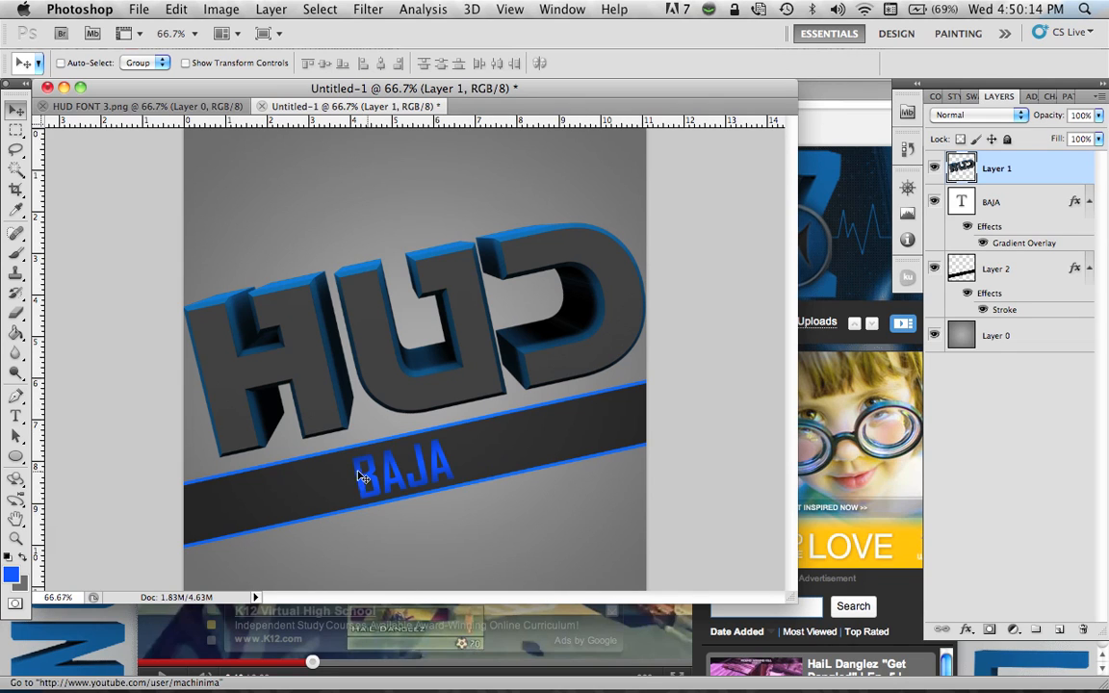
double_click(965, 200)
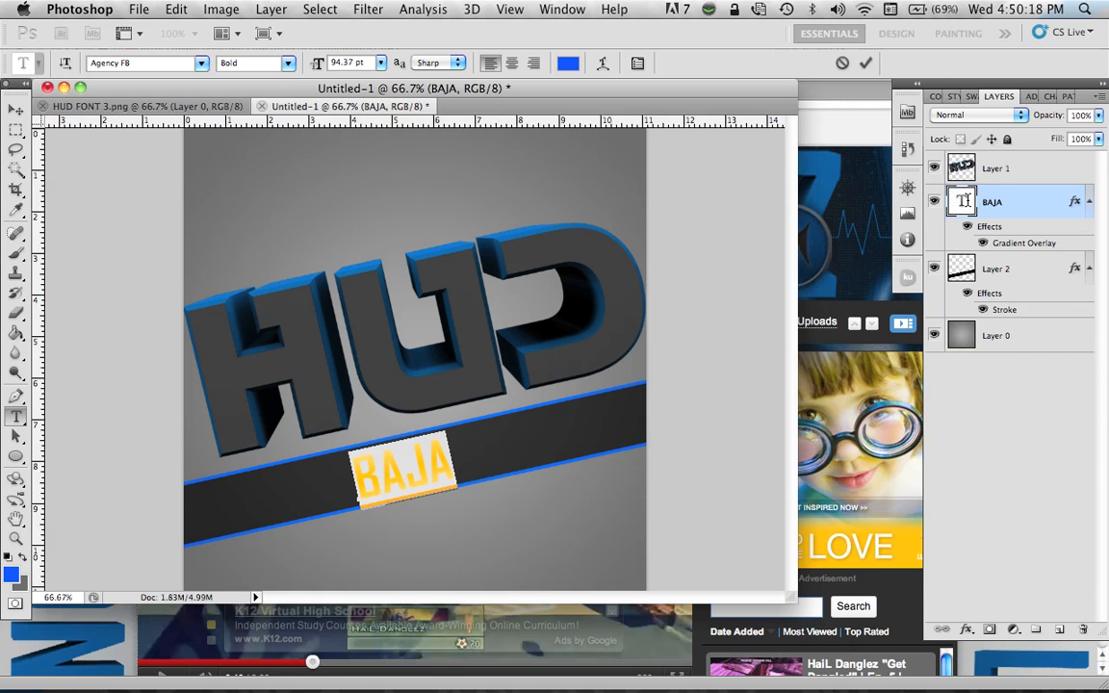
text(Z)
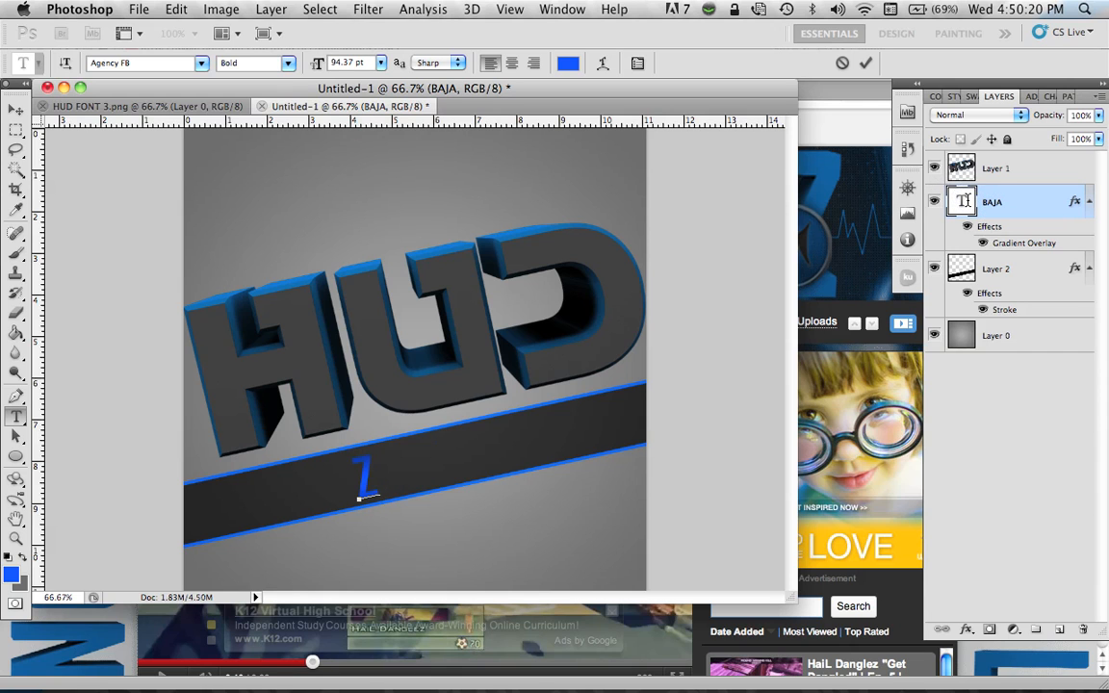
text(YPH)
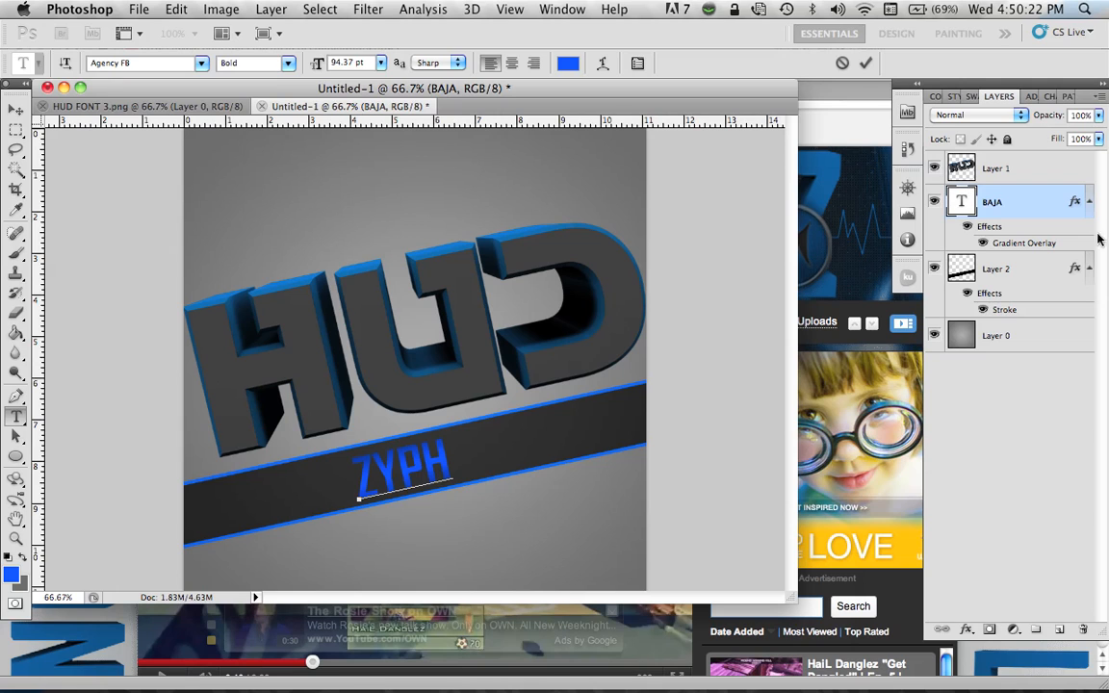
key(ctrl+Return)
key(v)
Add a Hue/Saturation adjustment layer above the HUD lettering layer and shift its hue to turn the blue accents magenta
click(1006, 169)
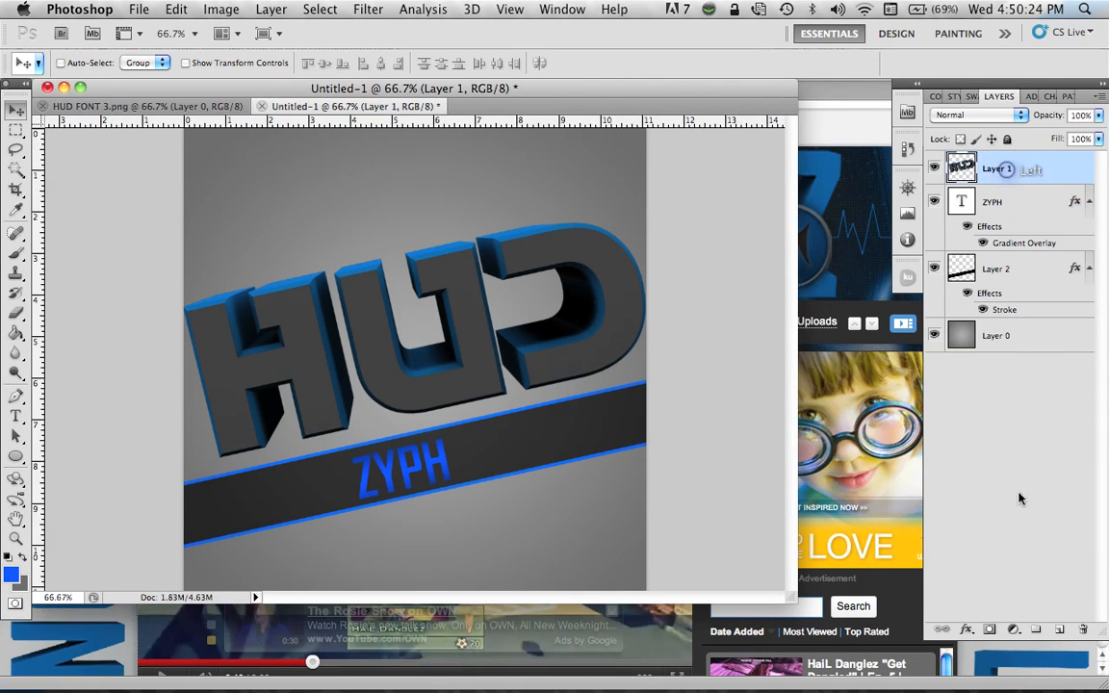
click(1014, 631)
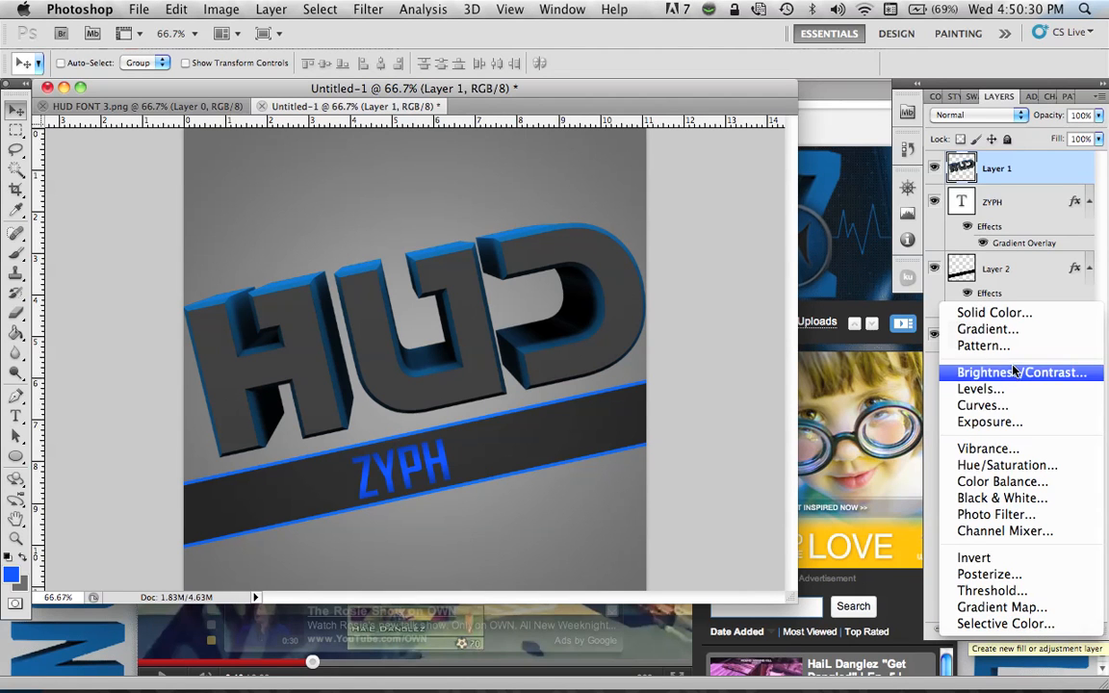
click(995, 469)
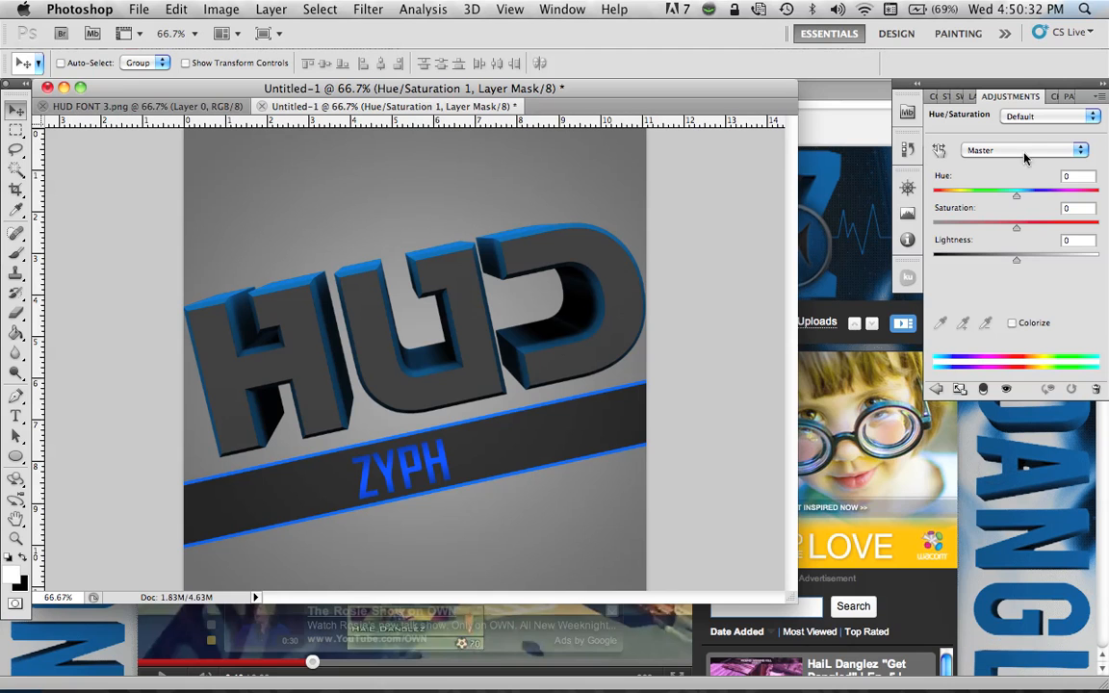
drag(1016, 194, 1072, 197)
click(973, 97)
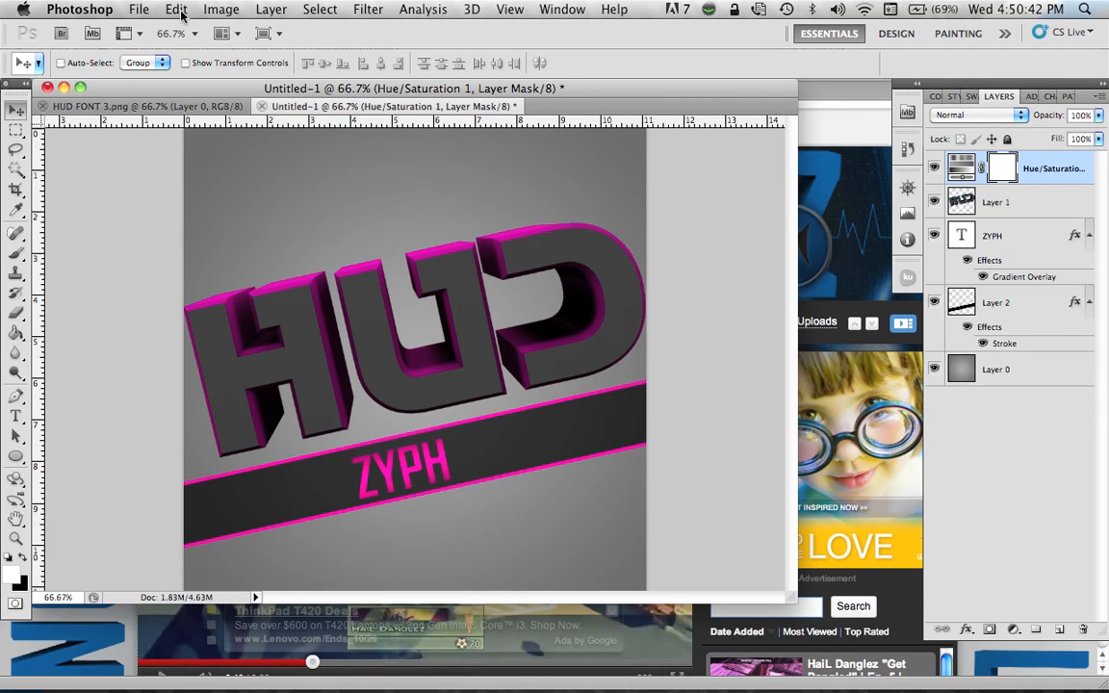
click(139, 10)
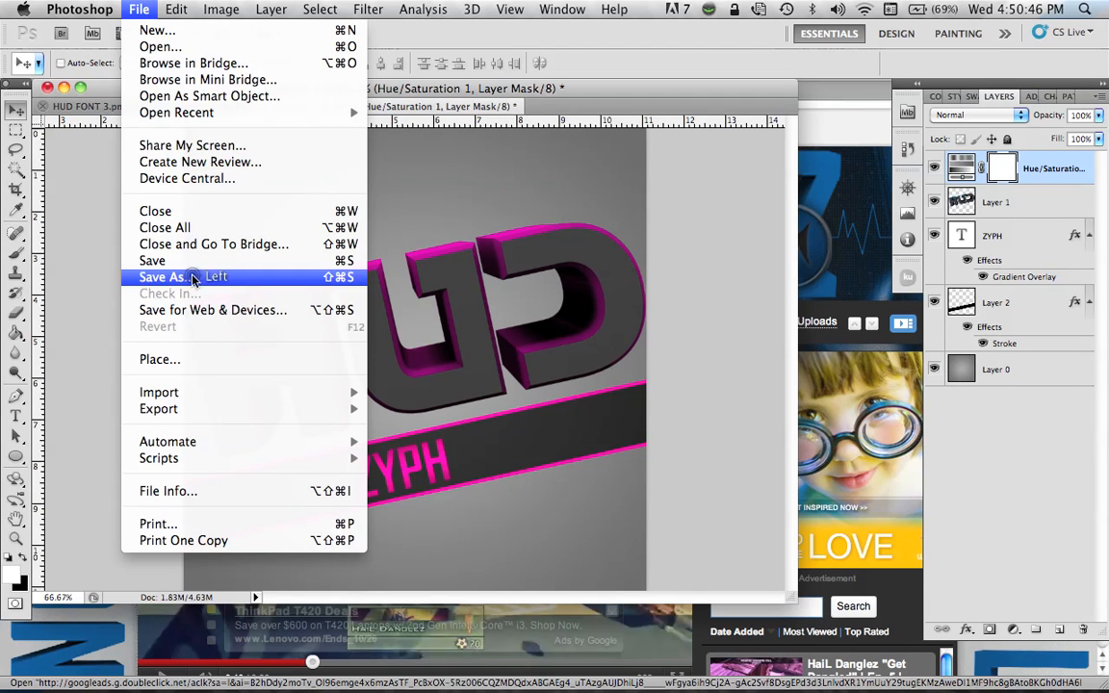
click(183, 277)
text(asdkjfakl;sdjg)
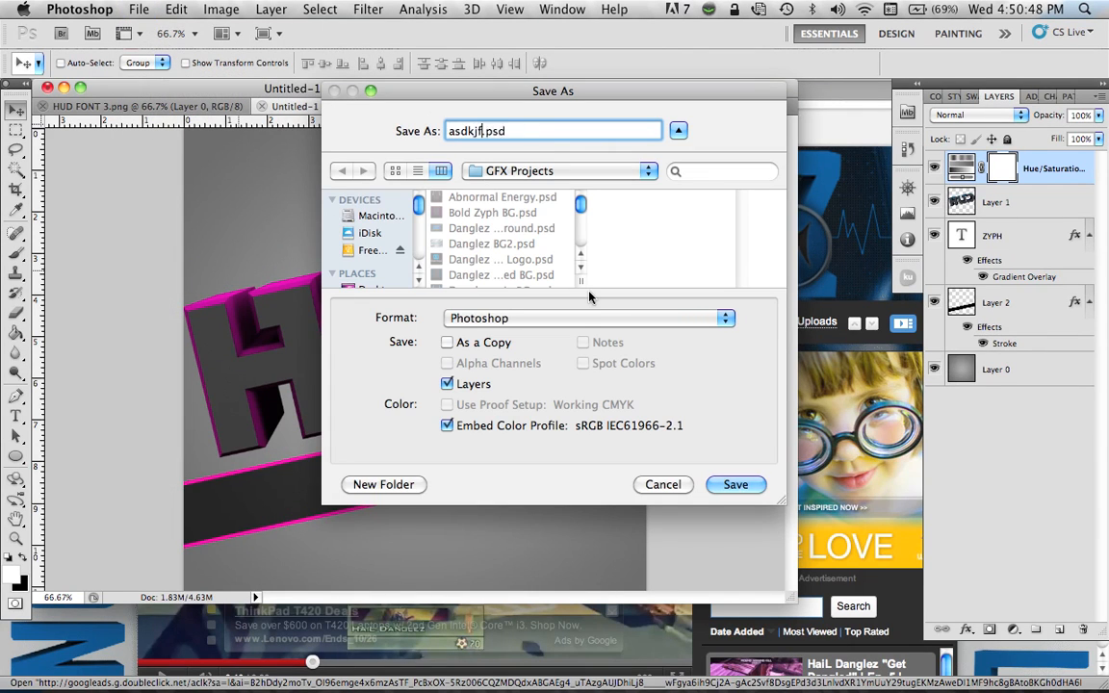
click(554, 318)
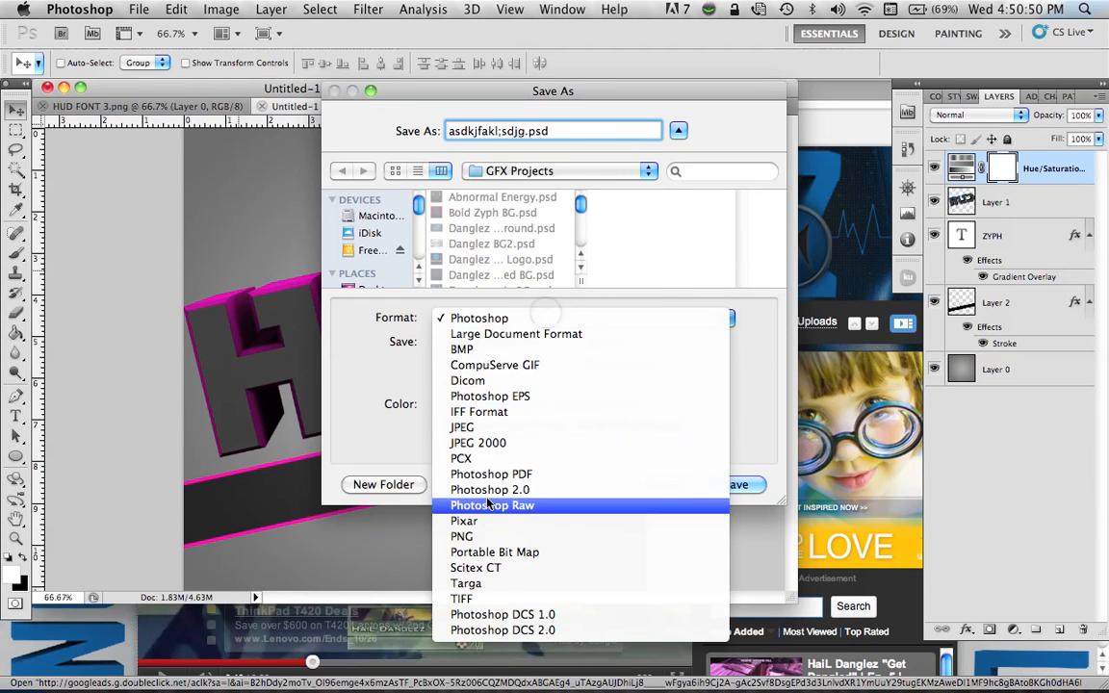
click(769, 366)
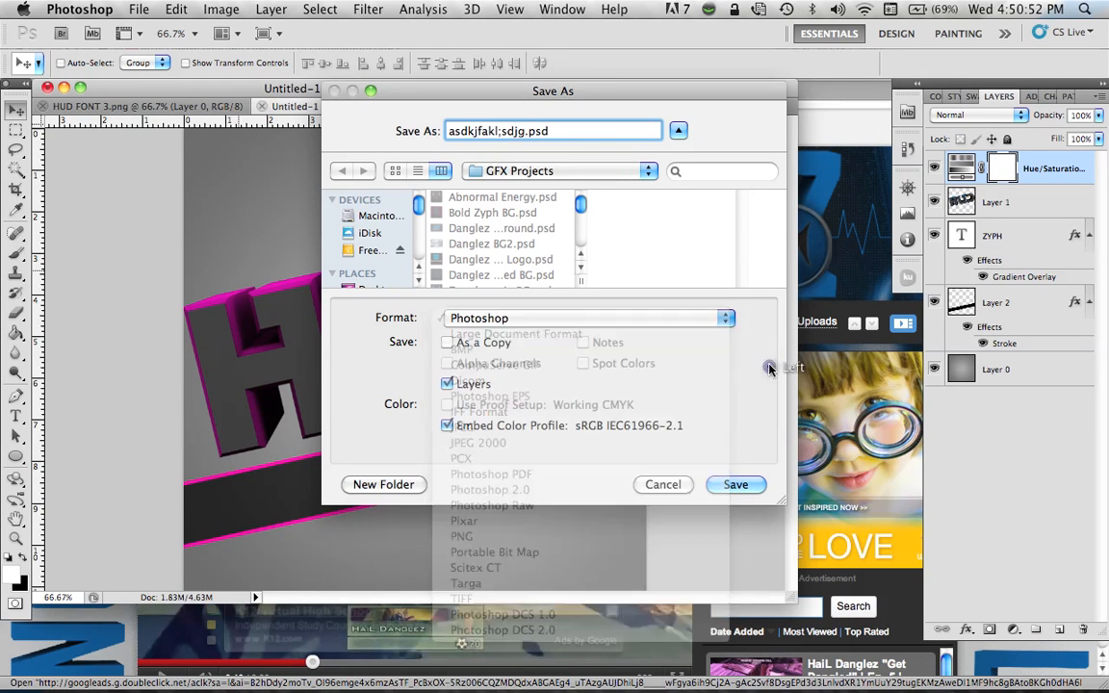
click(663, 487)
click(995, 509)
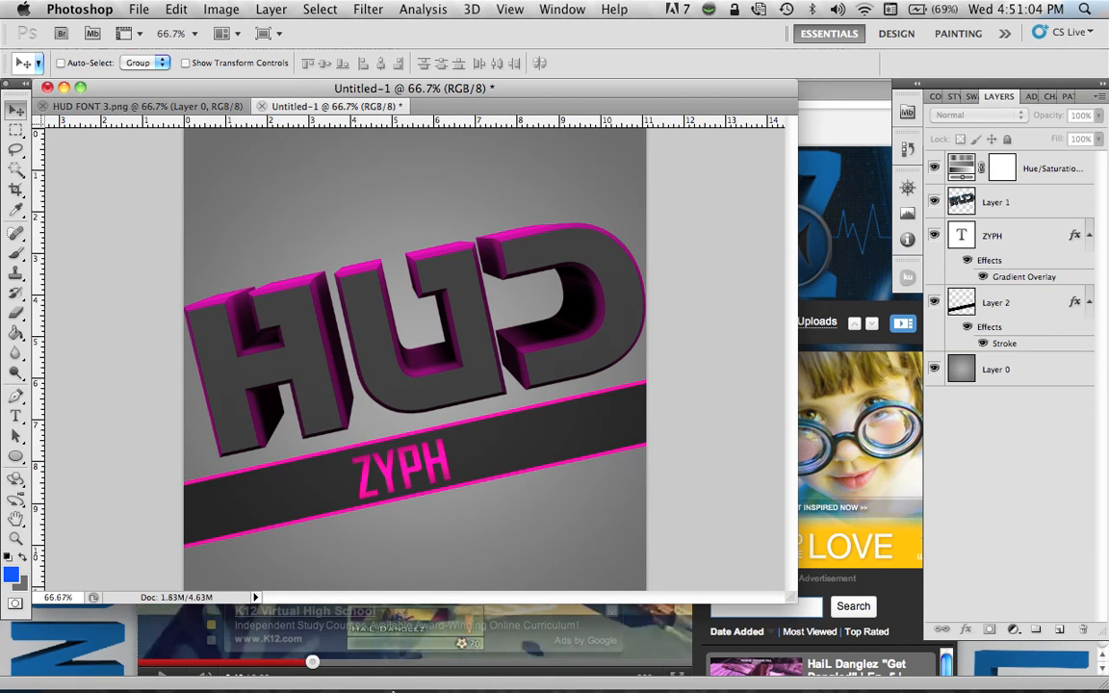
mouse_move(393, 689)
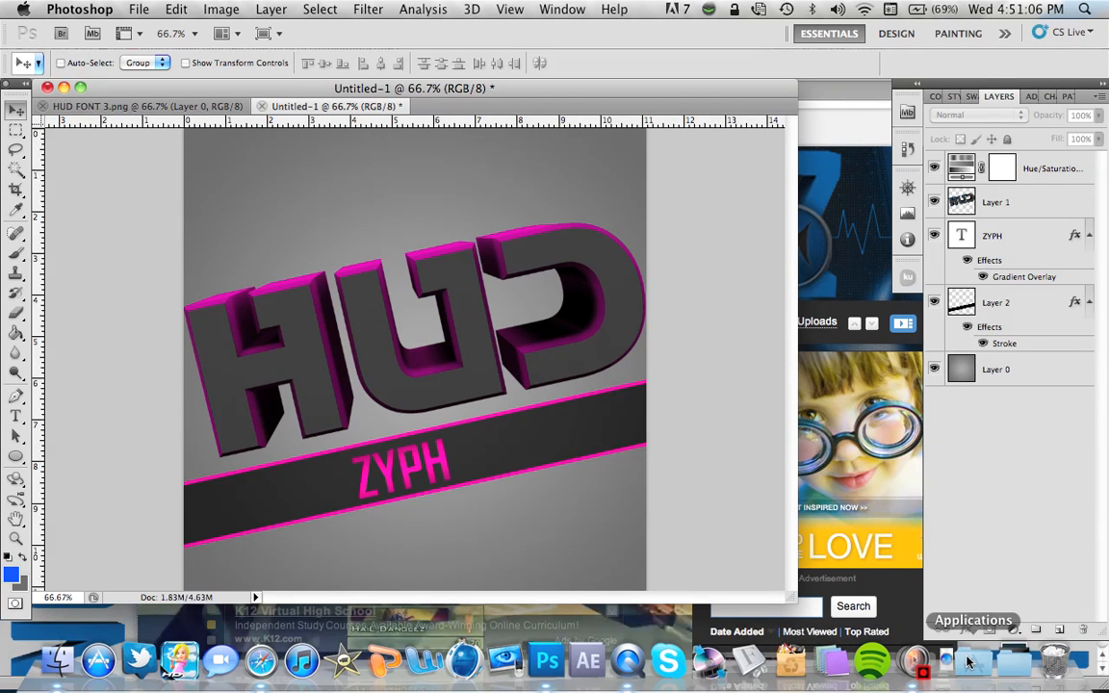